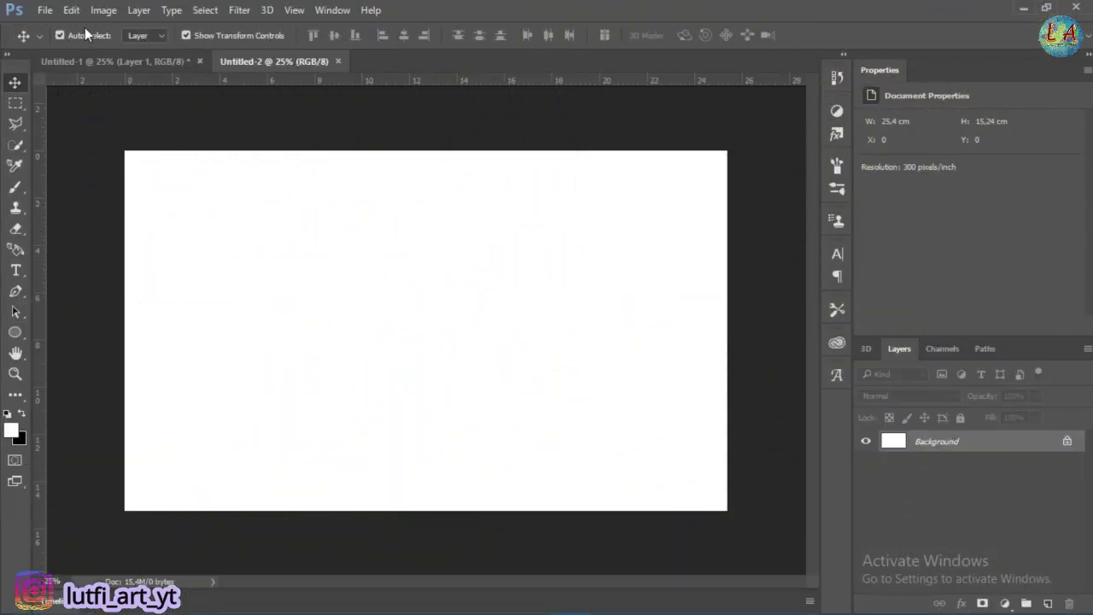
Open bicycle-1822640 and clouds-221187 from Pictures\yt\ortu, with the bicycle photo showing
{"action": "left_click", "coordinate": [45, 11]}
{"action": "left_click", "coordinate": [53, 41]}
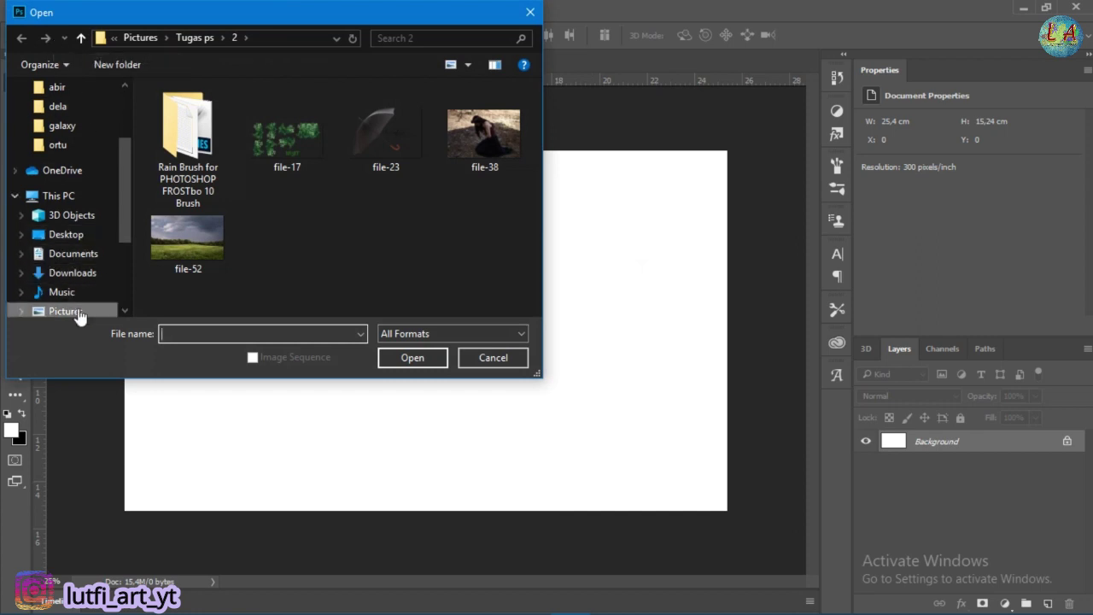
{"action": "left_click", "coordinate": [77, 313]}
{"action": "scroll", "coordinate": [385, 254], "scroll_direction": "down", "scroll_amount": 2}
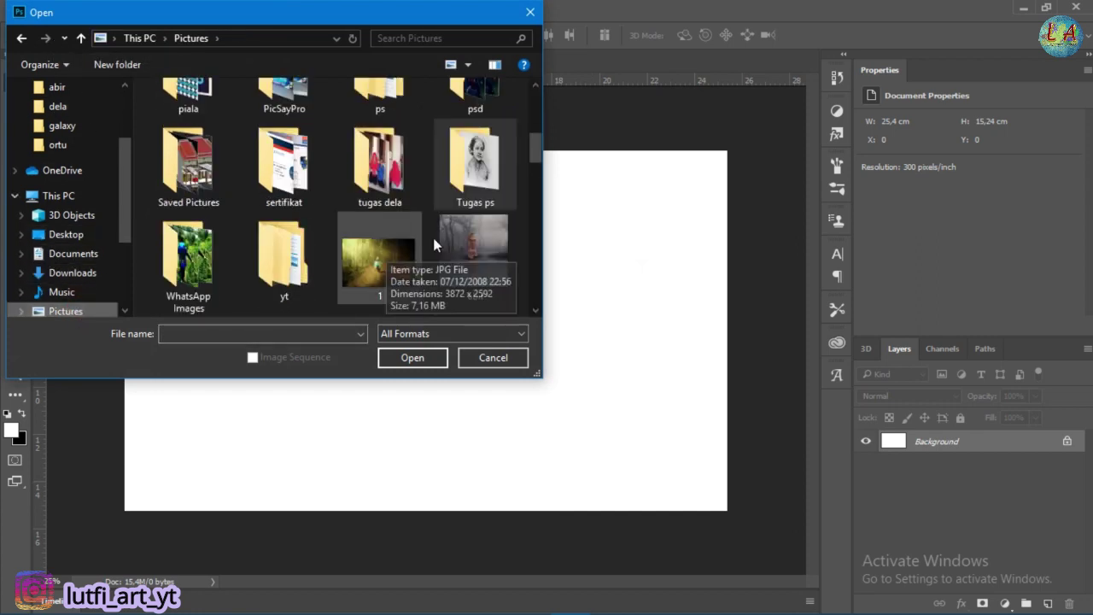
{"action": "double_click", "coordinate": [284, 256]}
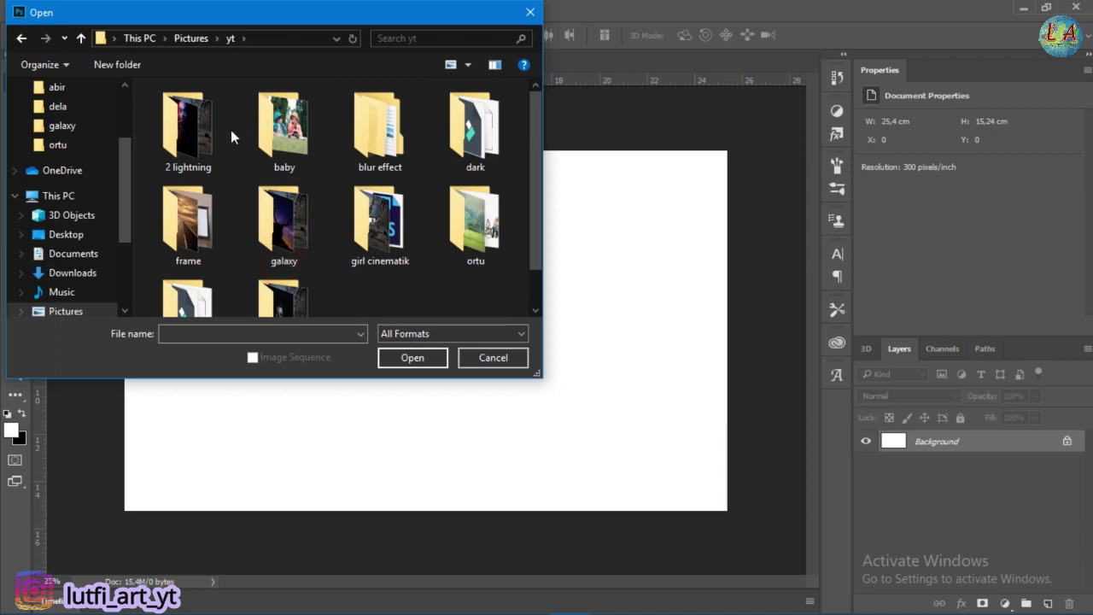
{"action": "double_click", "coordinate": [486, 249]}
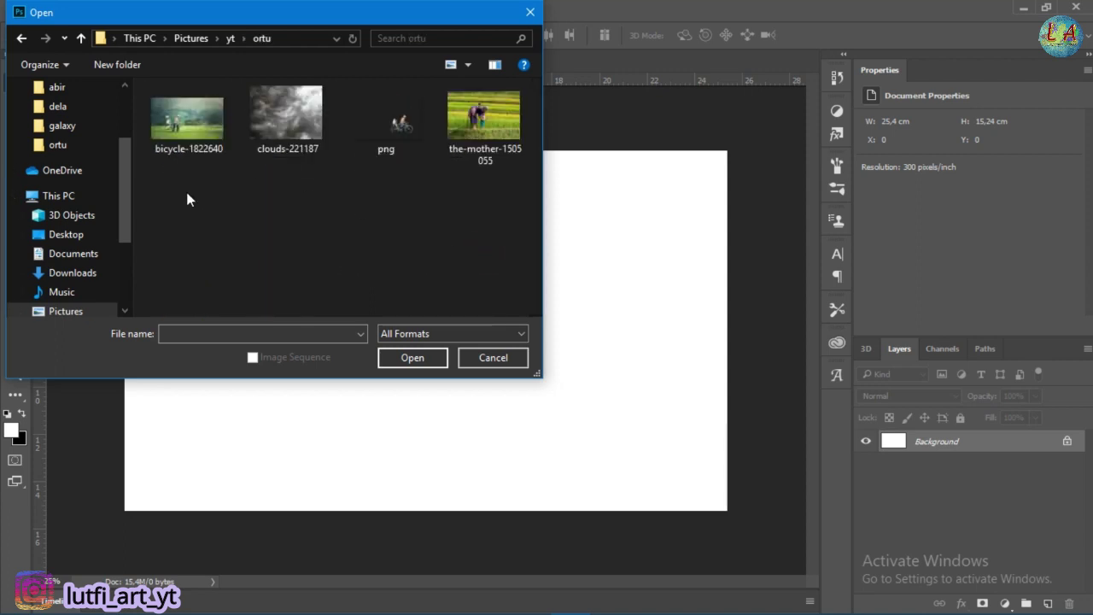
{"action": "left_click_drag", "start_coordinate": [227, 140], "coordinate": [271, 125]}
{"action": "left_click", "coordinate": [406, 358]}
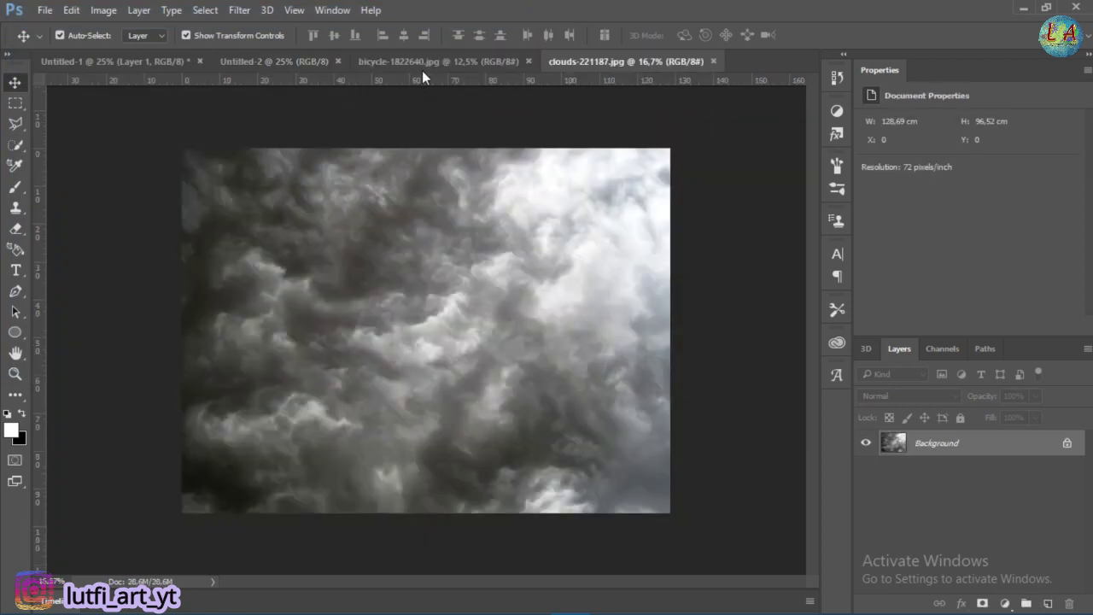
{"action": "left_click", "coordinate": [410, 64]}
Drag the bicycle photo into the Untitled-2 document as a new layer
{"action": "left_click", "coordinate": [295, 61]}
{"action": "left_click", "coordinate": [384, 65]}
{"action": "key", "text": "ctrl+minus"}
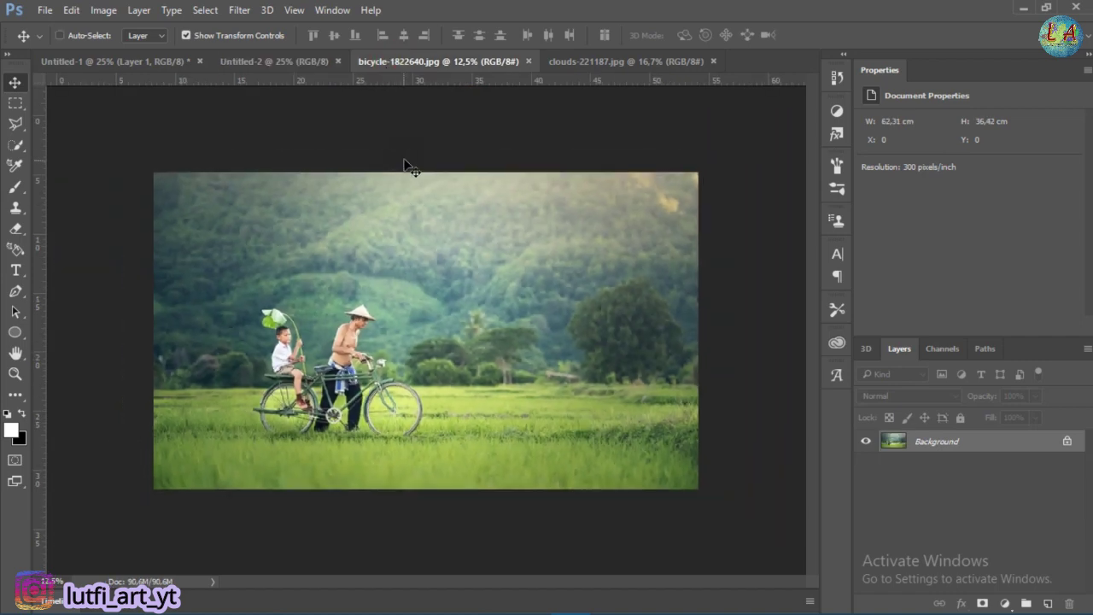
{"action": "key", "text": "ctrl+minus"}
{"action": "mouse_move", "coordinate": [408, 299]}
{"action": "left_mouse_down"}
{"action": "mouse_move", "coordinate": [312, 154]}
{"action": "mouse_move", "coordinate": [337, 228]}
{"action": "left_mouse_up"}
{"action": "left_click_drag", "start_coordinate": [448, 327], "coordinate": [320, 224]}
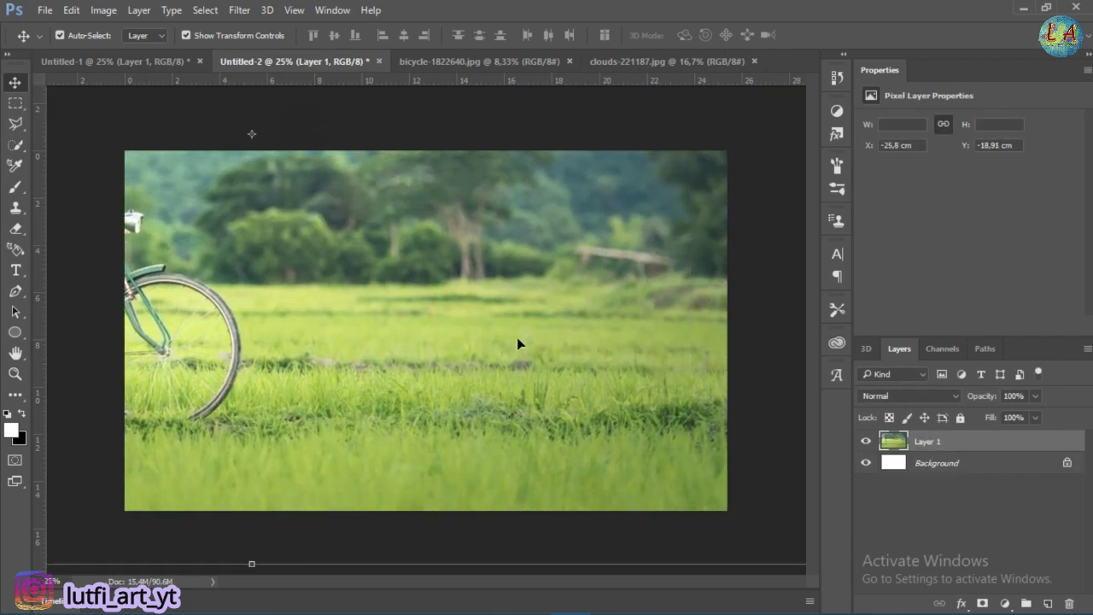
Scale and position the bicycle layer to cover the whole canvas, then commit the transform
{"action": "left_click_drag", "start_coordinate": [518, 349], "coordinate": [276, 312]}
{"action": "left_click_drag", "start_coordinate": [541, 365], "coordinate": [387, 262]}
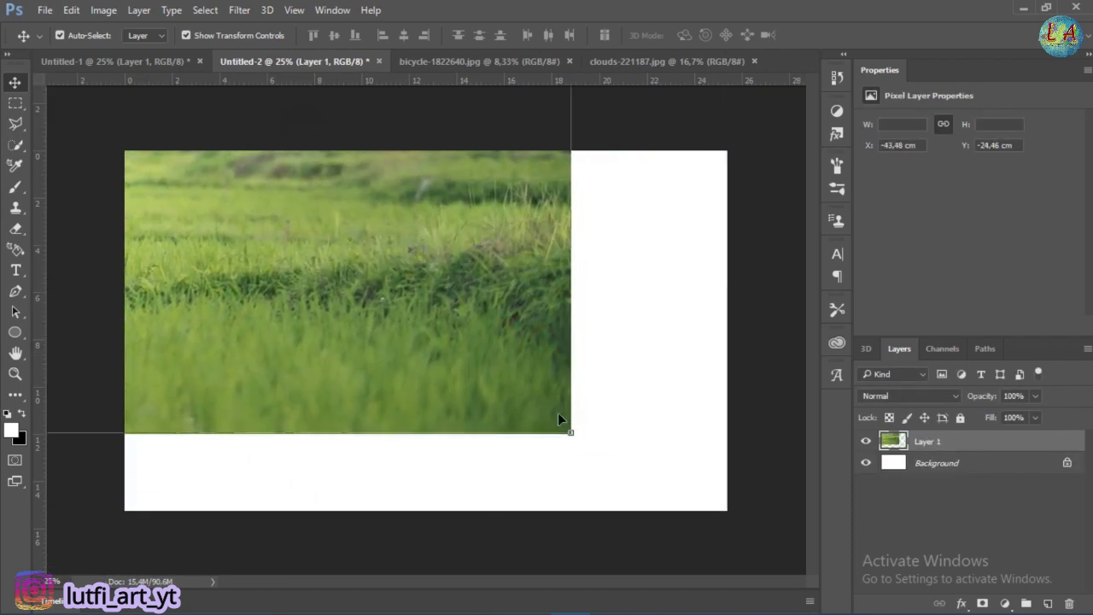
{"action": "mouse_move", "coordinate": [571, 432]}
{"action": "left_mouse_down"}
{"action": "mouse_move", "coordinate": [489, 365]}
{"action": "mouse_move", "coordinate": [537, 459]}
{"action": "left_mouse_up"}
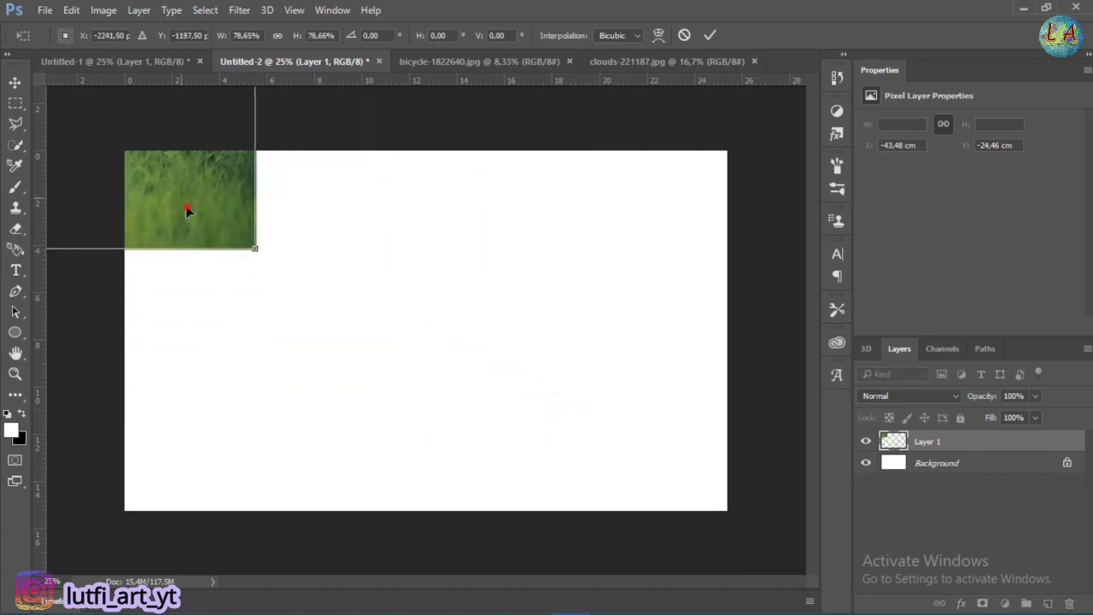
{"action": "left_click_drag", "start_coordinate": [537, 459], "coordinate": [358, 354]}
{"action": "mouse_move", "coordinate": [243, 247]}
{"action": "left_mouse_down"}
{"action": "mouse_move", "coordinate": [545, 393]}
{"action": "mouse_move", "coordinate": [487, 342]}
{"action": "left_mouse_up"}
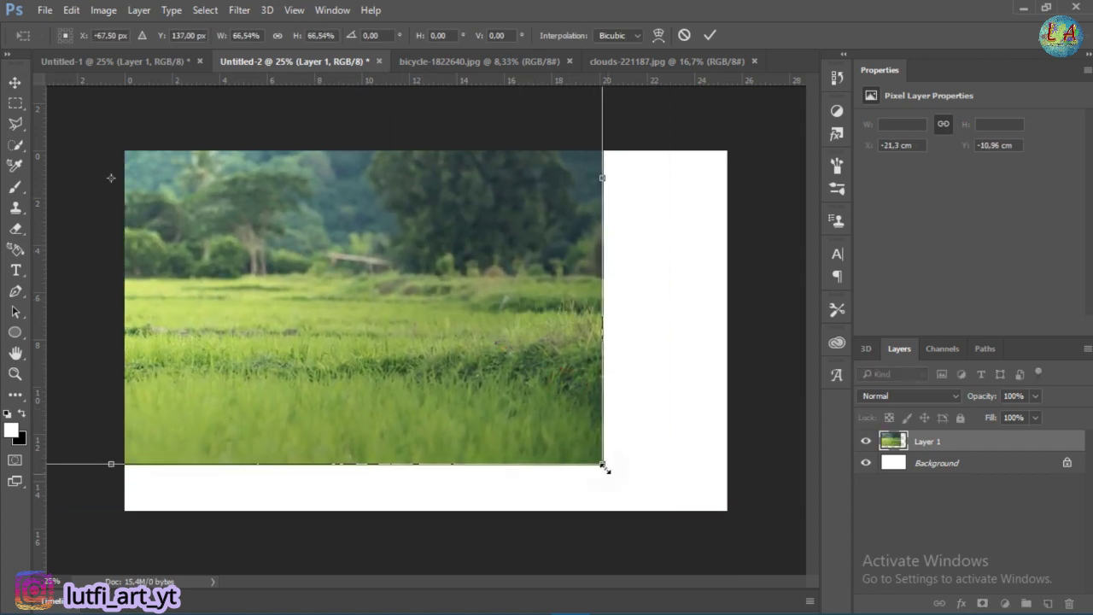
{"action": "left_click_drag", "start_coordinate": [606, 464], "coordinate": [435, 366]}
{"action": "mouse_move", "coordinate": [361, 307]}
{"action": "left_mouse_down"}
{"action": "mouse_move", "coordinate": [671, 470]}
{"action": "mouse_move", "coordinate": [359, 278]}
{"action": "mouse_move", "coordinate": [609, 423]}
{"action": "mouse_move", "coordinate": [584, 399]}
{"action": "left_mouse_up"}
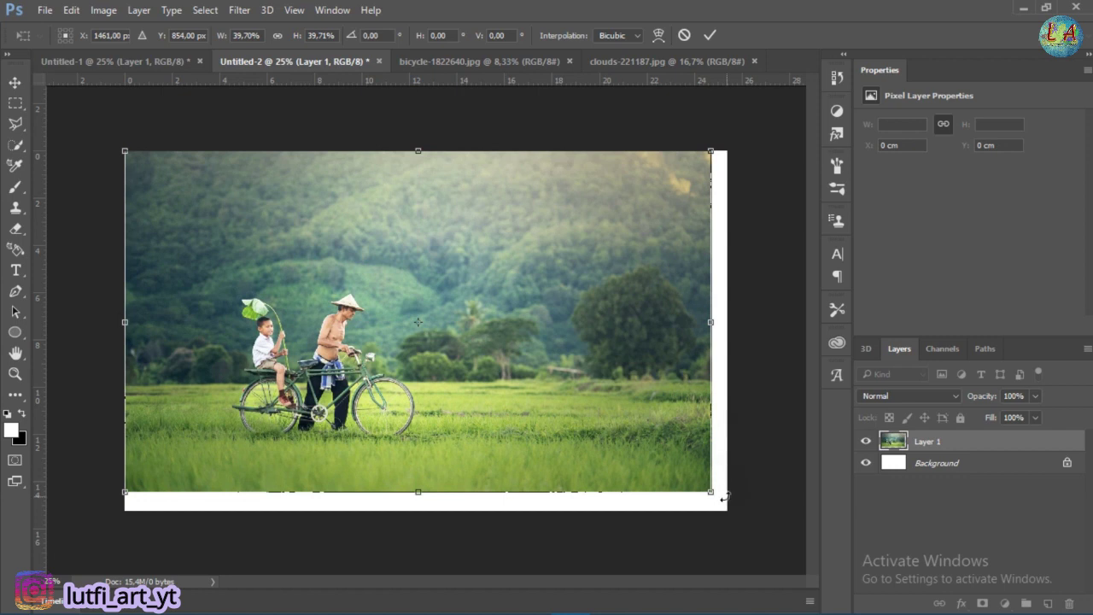
{"action": "left_click_drag", "start_coordinate": [708, 491], "coordinate": [716, 505]}
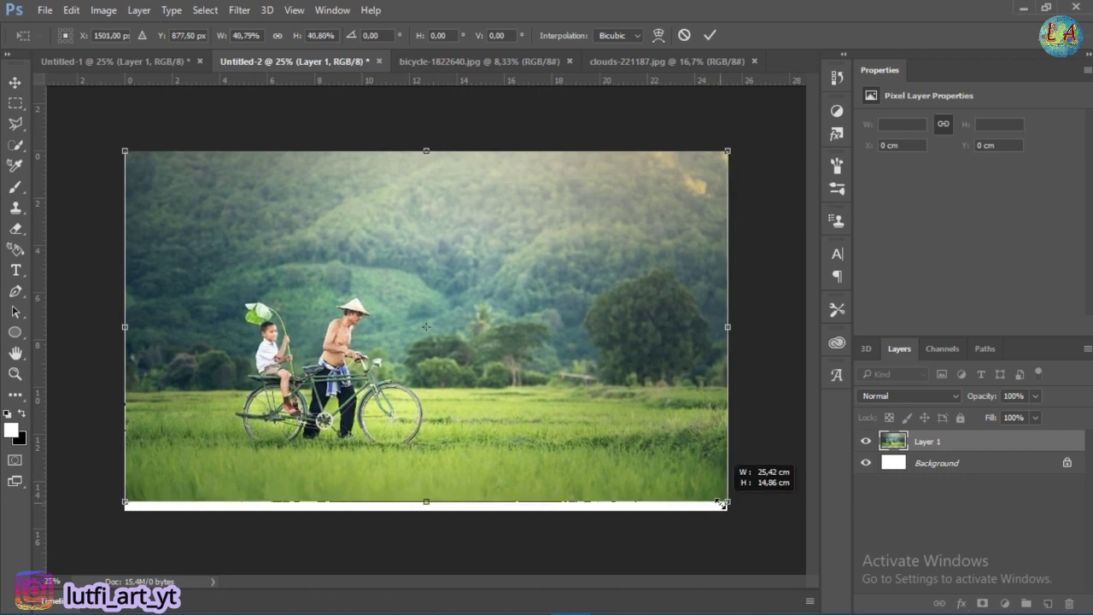
{"action": "left_click_drag", "start_coordinate": [429, 503], "coordinate": [429, 510]}
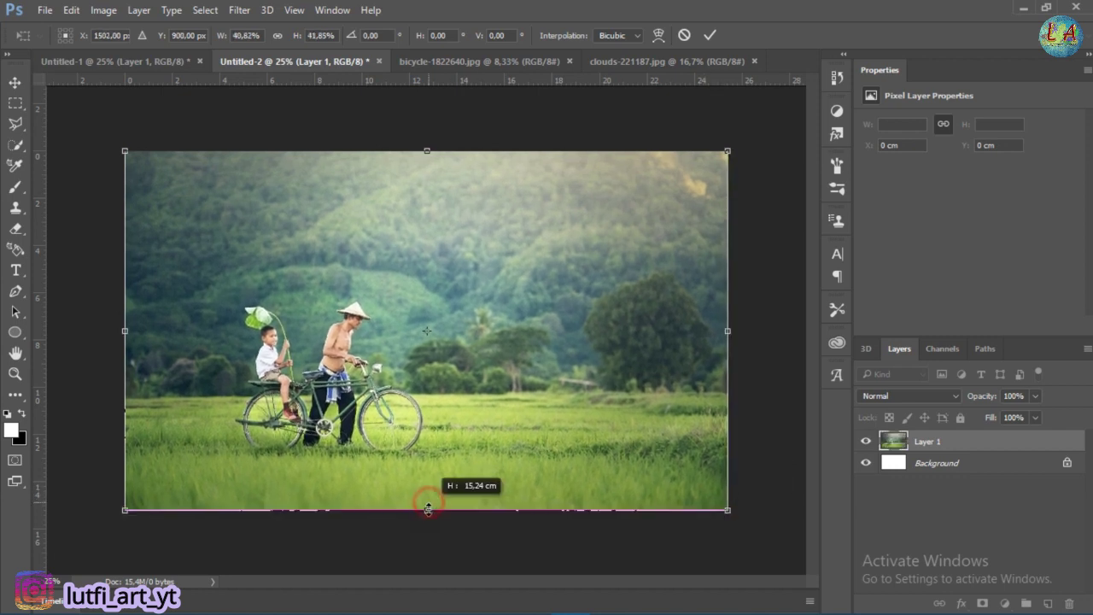
{"action": "left_click_drag", "start_coordinate": [727, 335], "coordinate": [726, 335]}
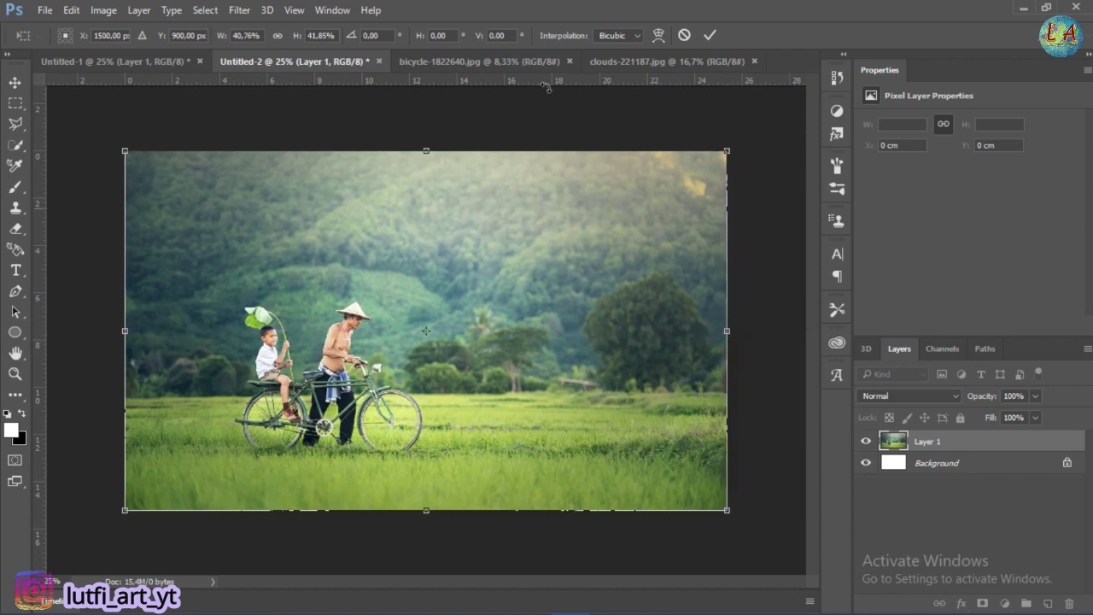
{"action": "left_click", "coordinate": [710, 36]}
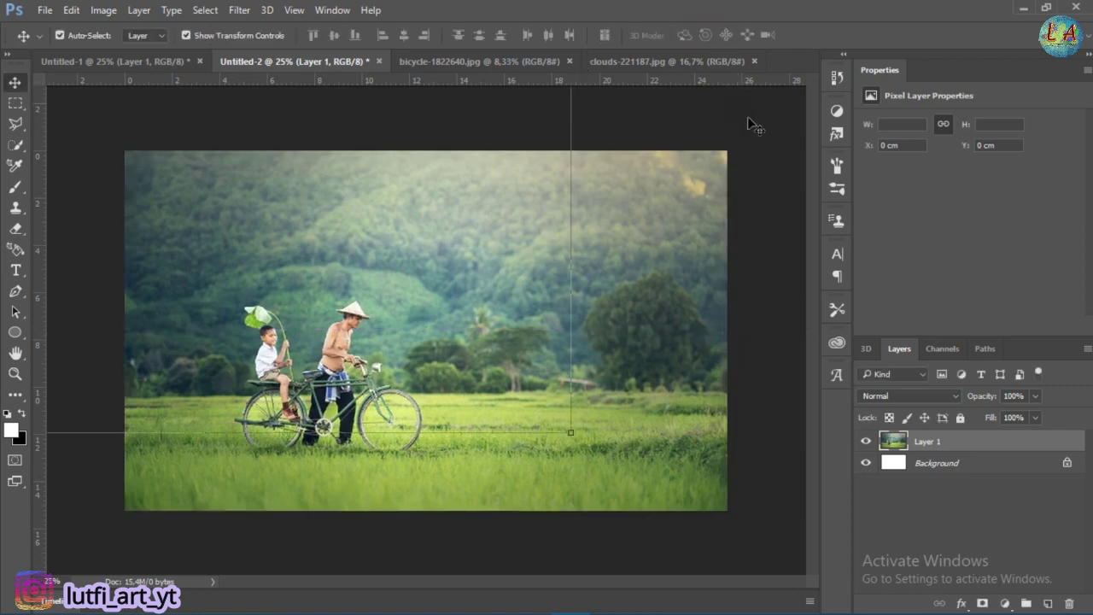
Add a Curves adjustment with the curve pulled down to darken the photo
{"action": "left_click", "coordinate": [767, 190]}
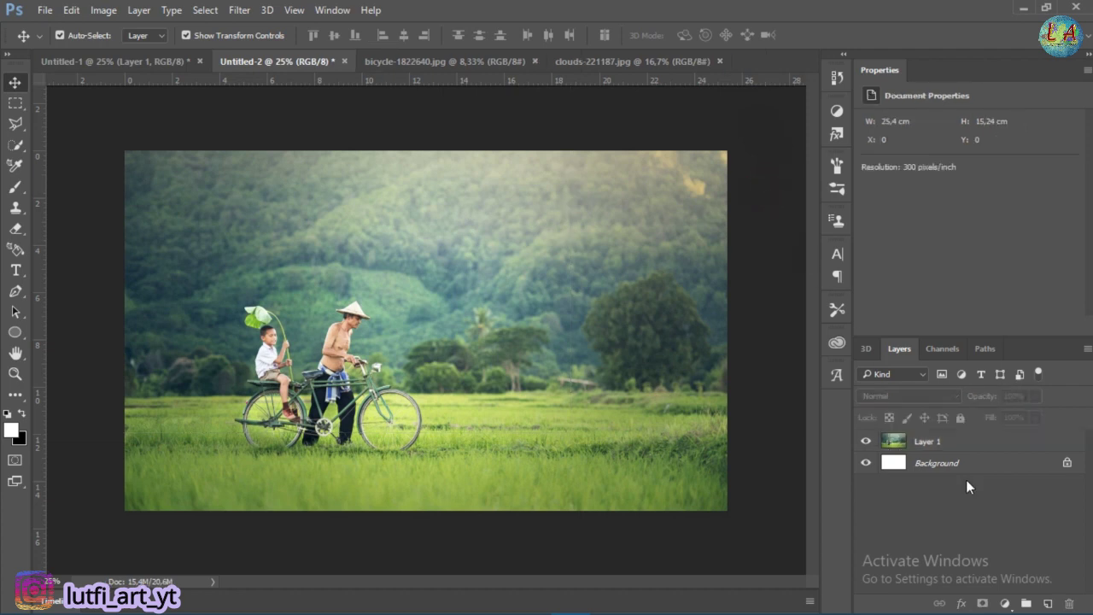
{"action": "left_click", "coordinate": [1008, 603]}
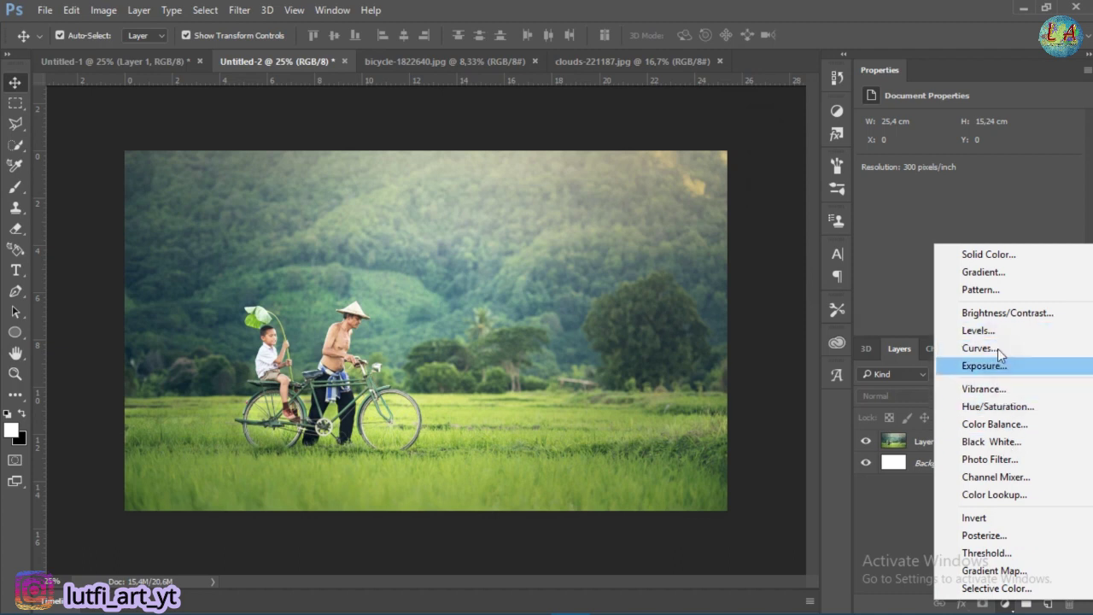
{"action": "left_click", "coordinate": [998, 345]}
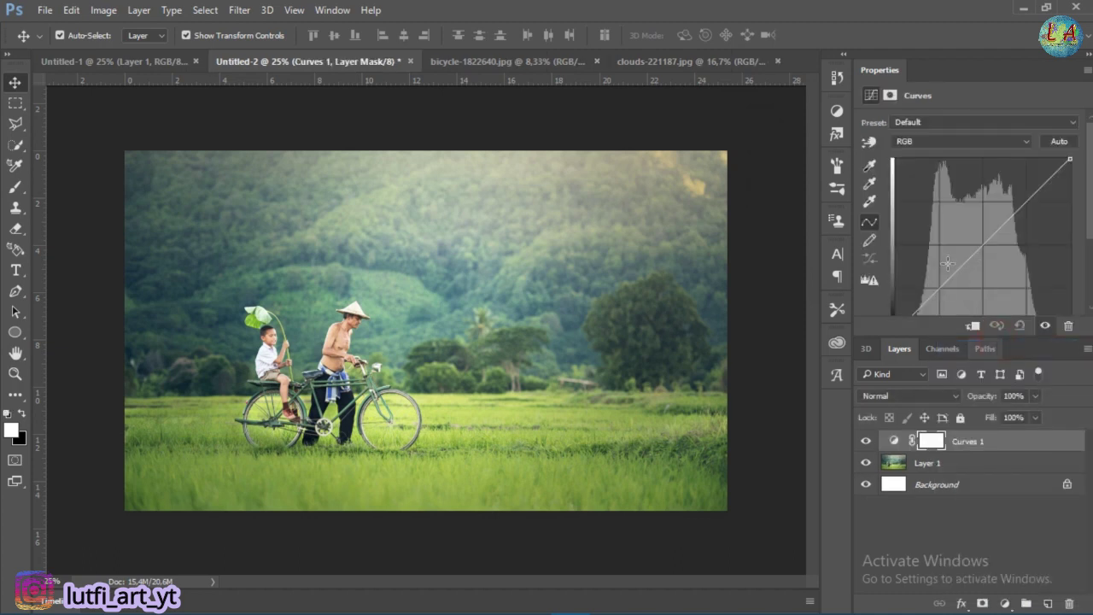
{"action": "left_click_drag", "start_coordinate": [951, 279], "coordinate": [954, 297]}
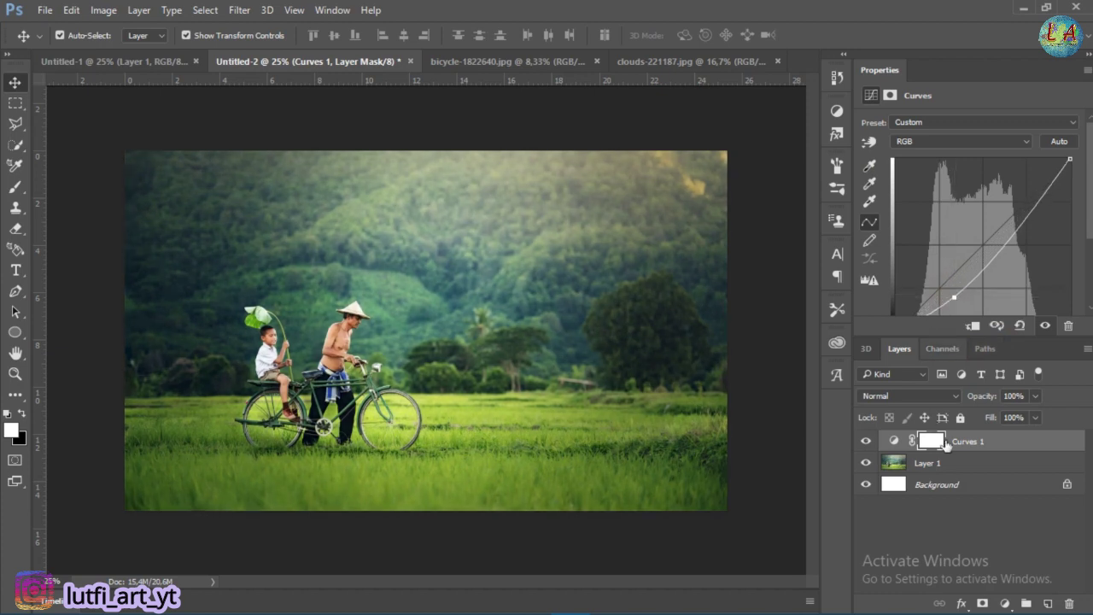
Add a Levels adjustment with input levels 19, 0.87 and 255
{"action": "left_click", "coordinate": [1006, 605]}
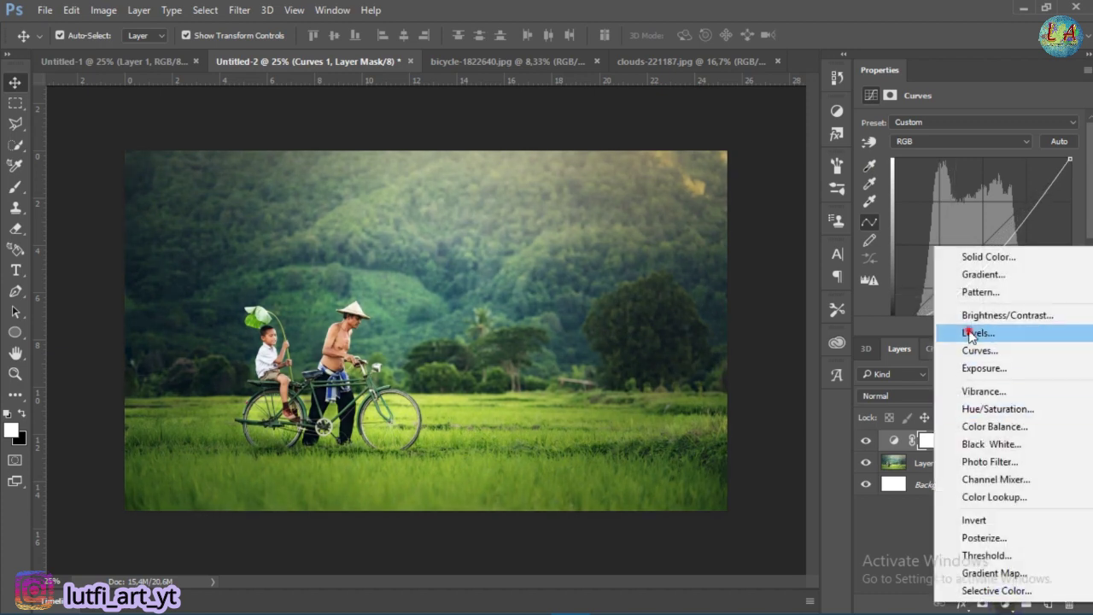
{"action": "left_click", "coordinate": [971, 334]}
{"action": "left_click_drag", "start_coordinate": [886, 241], "coordinate": [898, 244]}
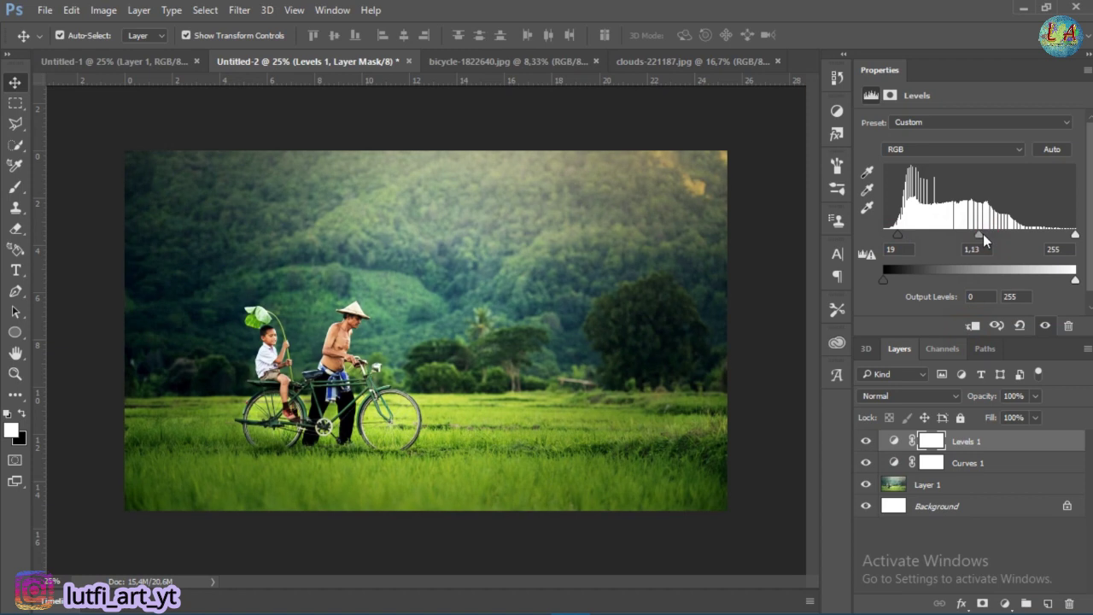
{"action": "left_click_drag", "start_coordinate": [989, 241], "coordinate": [995, 242]}
{"action": "mouse_move", "coordinate": [1075, 235]}
{"action": "left_mouse_down"}
{"action": "mouse_move", "coordinate": [1058, 238]}
{"action": "mouse_move", "coordinate": [1075, 236]}
{"action": "left_mouse_up"}
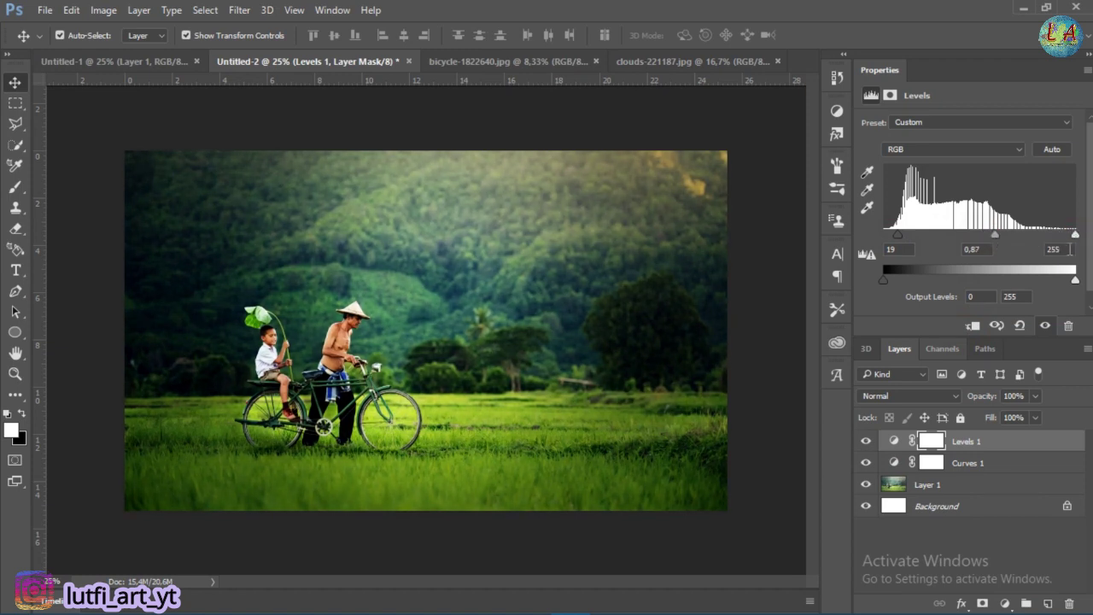
Add a Hue/Saturation adjustment with Saturation -18 and Lightness -15
{"action": "left_click", "coordinate": [1005, 603]}
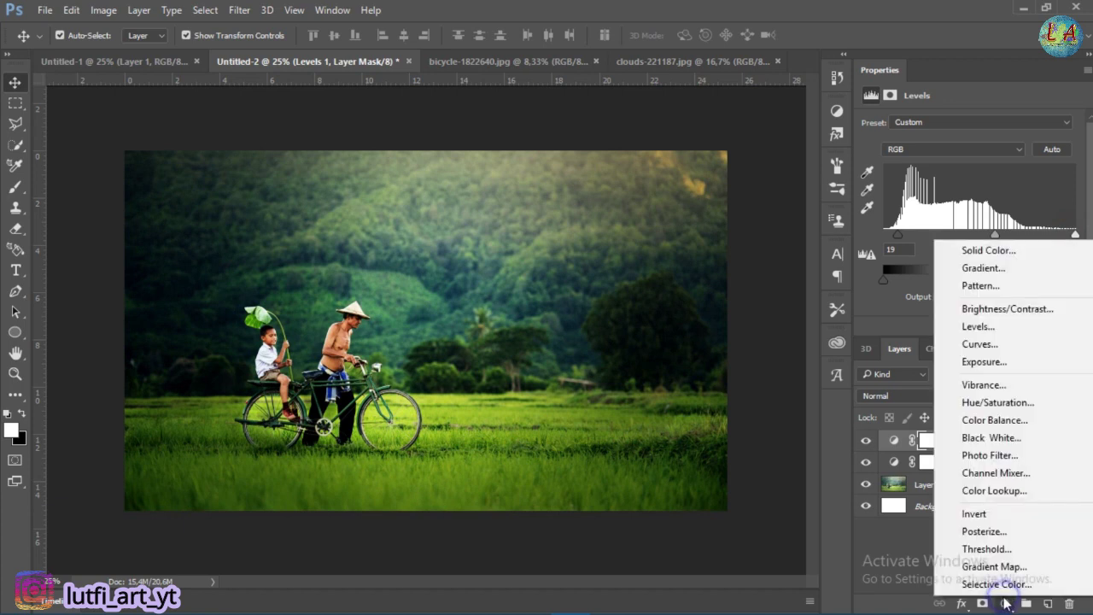
{"action": "left_click", "coordinate": [1000, 402]}
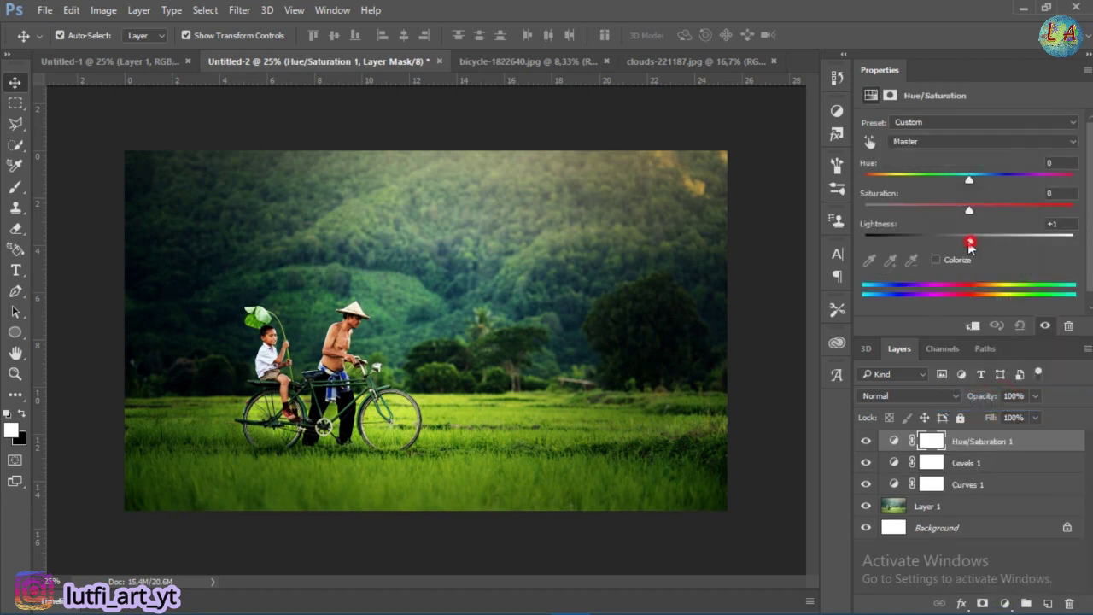
{"action": "left_click_drag", "start_coordinate": [970, 241], "coordinate": [953, 241]}
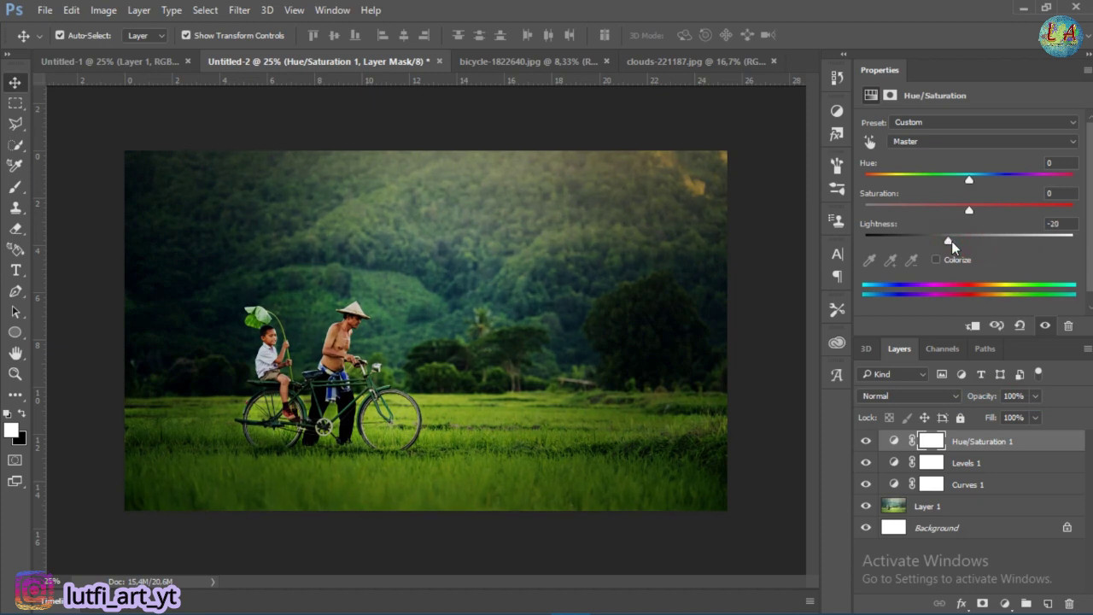
{"action": "left_click_drag", "start_coordinate": [954, 242], "coordinate": [955, 241]}
{"action": "left_click_drag", "start_coordinate": [939, 207], "coordinate": [951, 208]}
{"action": "left_click", "coordinate": [783, 425]}
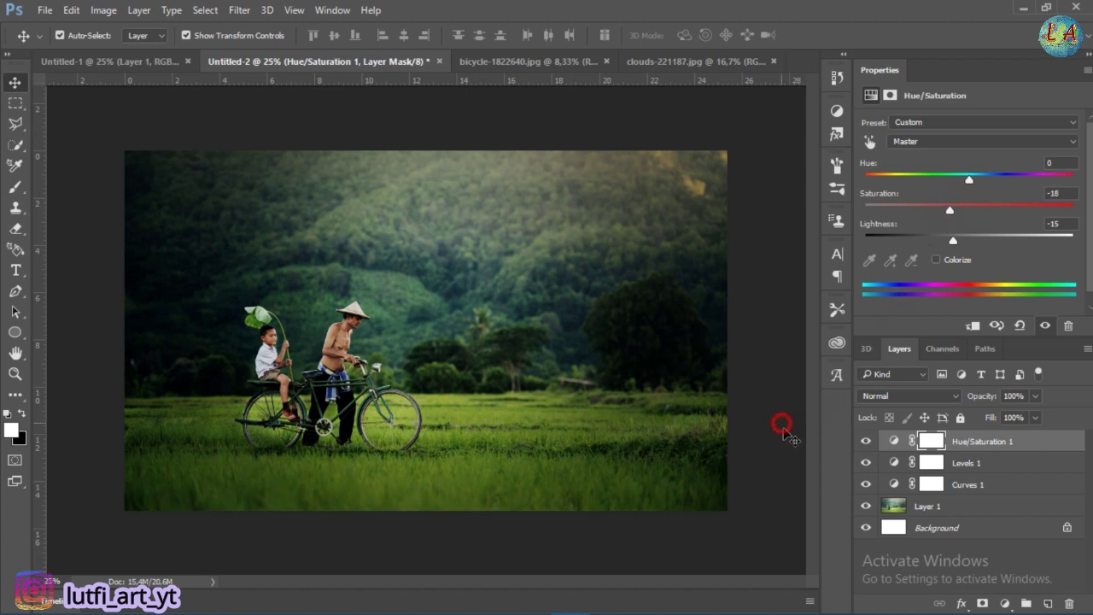
{"action": "left_click", "coordinate": [1004, 603]}
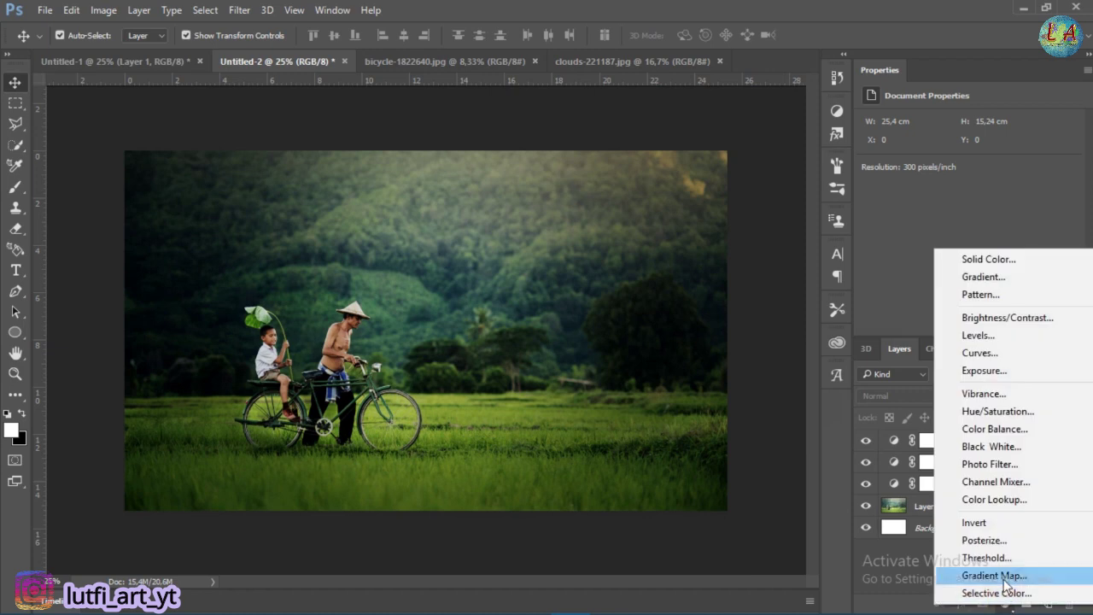
Add a Gradient Map from the Violet, Orange preset with a dark violet 130049 left stop
{"action": "left_click", "coordinate": [994, 576]}
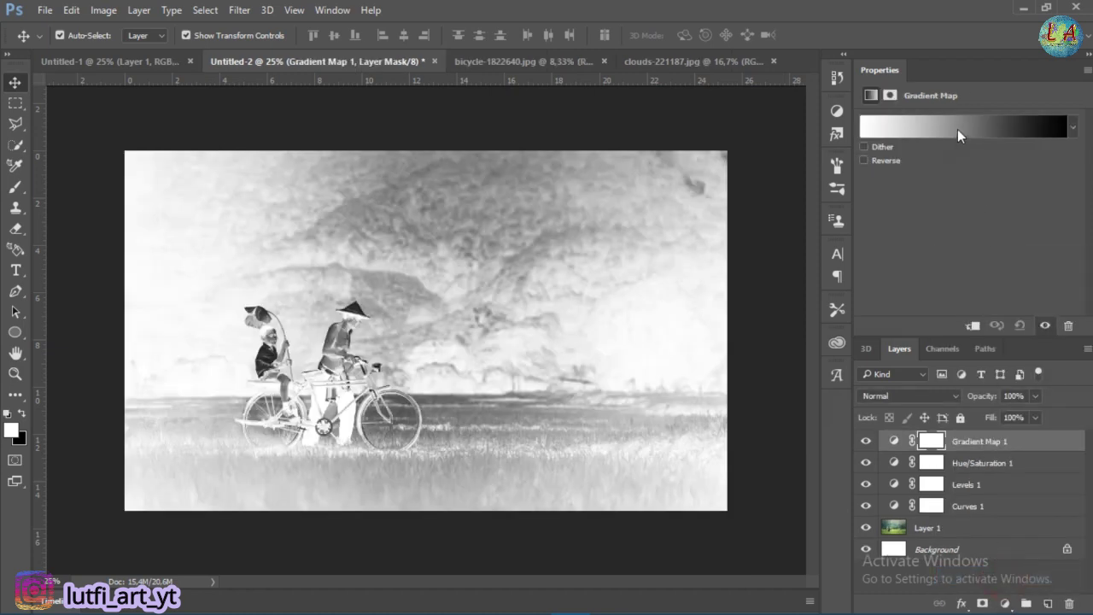
{"action": "left_click", "coordinate": [957, 129]}
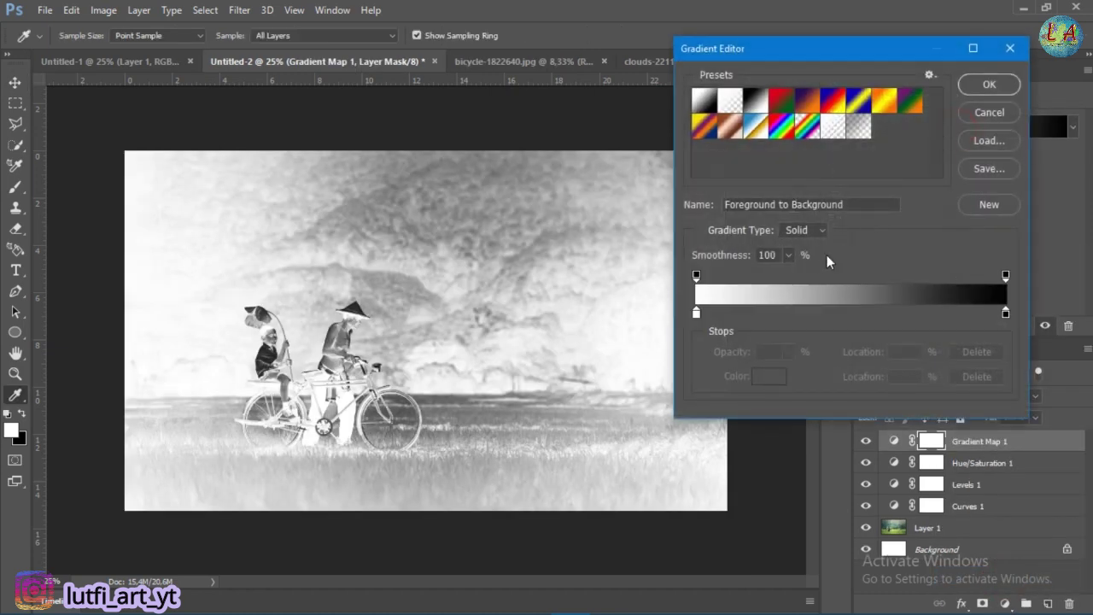
{"action": "left_click", "coordinate": [807, 100]}
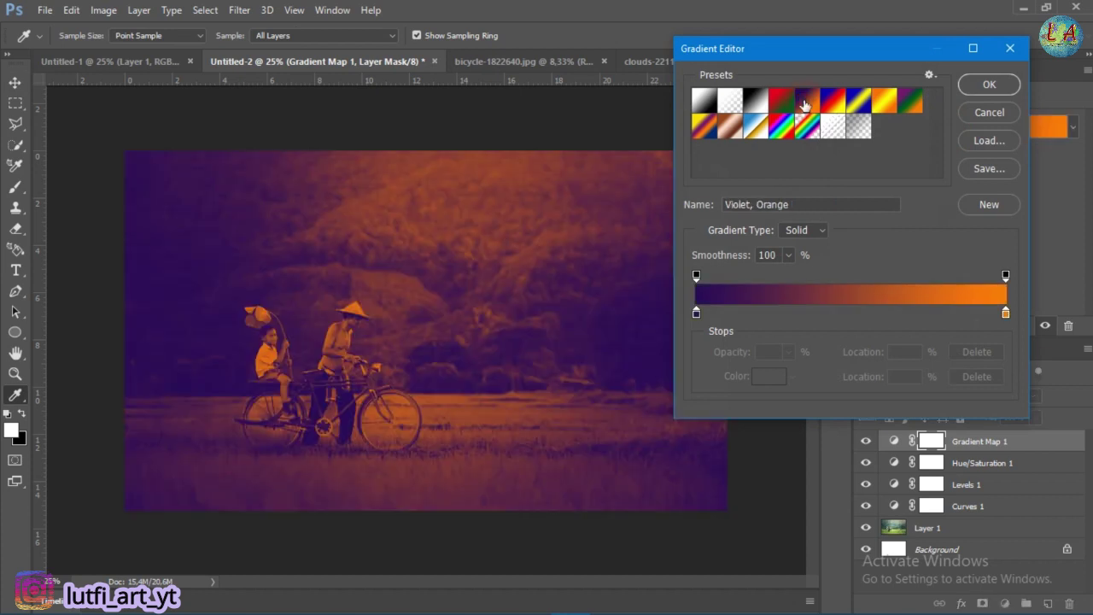
{"action": "left_click", "coordinate": [696, 314]}
{"action": "left_click", "coordinate": [767, 377]}
{"action": "left_click_drag", "start_coordinate": [784, 320], "coordinate": [818, 335]}
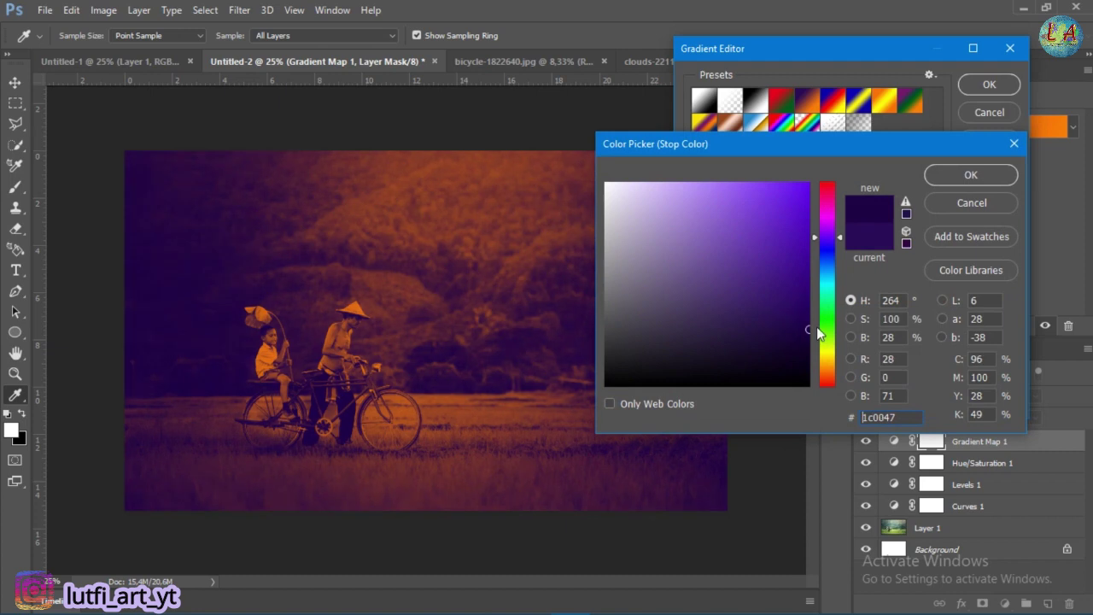
{"action": "left_click", "coordinate": [825, 244]}
{"action": "left_click_drag", "start_coordinate": [798, 359], "coordinate": [810, 347]}
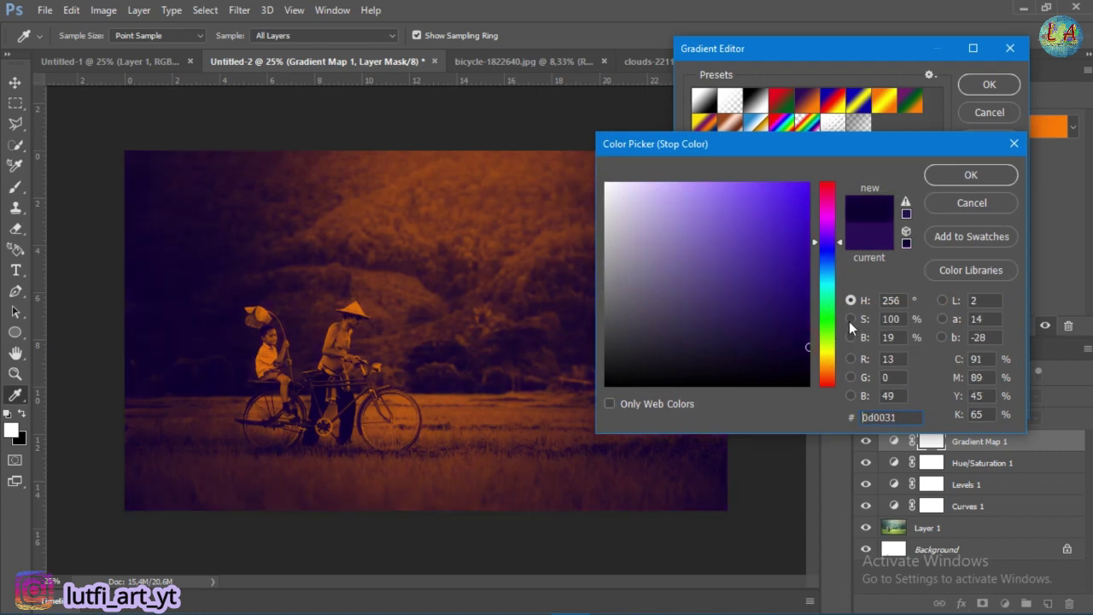
{"action": "mouse_move", "coordinate": [801, 327]}
{"action": "left_mouse_down"}
{"action": "mouse_move", "coordinate": [825, 322]}
{"action": "mouse_move", "coordinate": [815, 330]}
{"action": "left_mouse_up"}
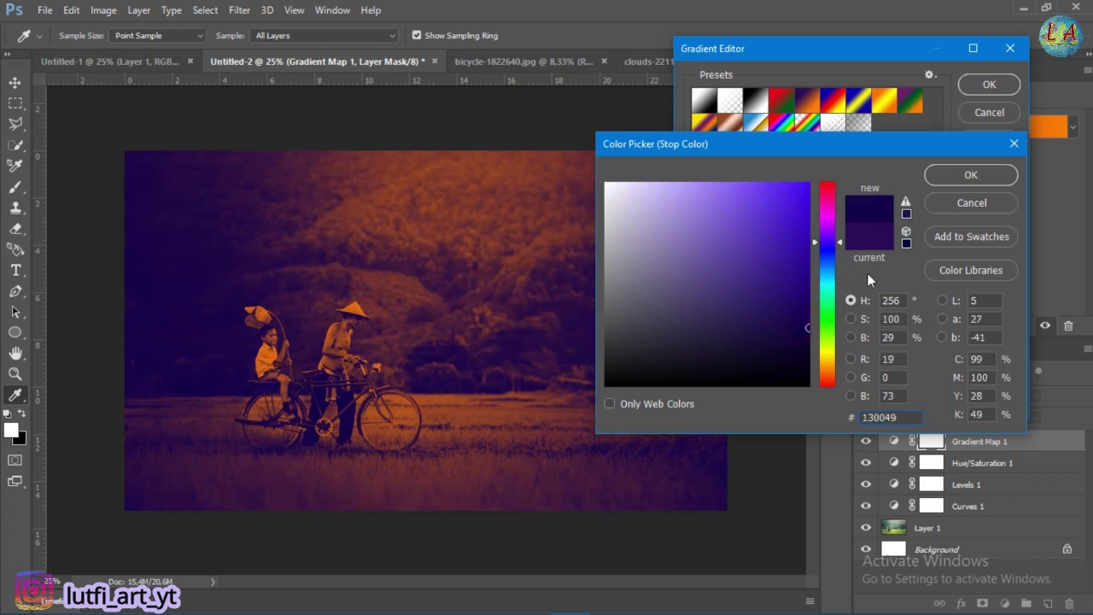
{"action": "left_click", "coordinate": [971, 175]}
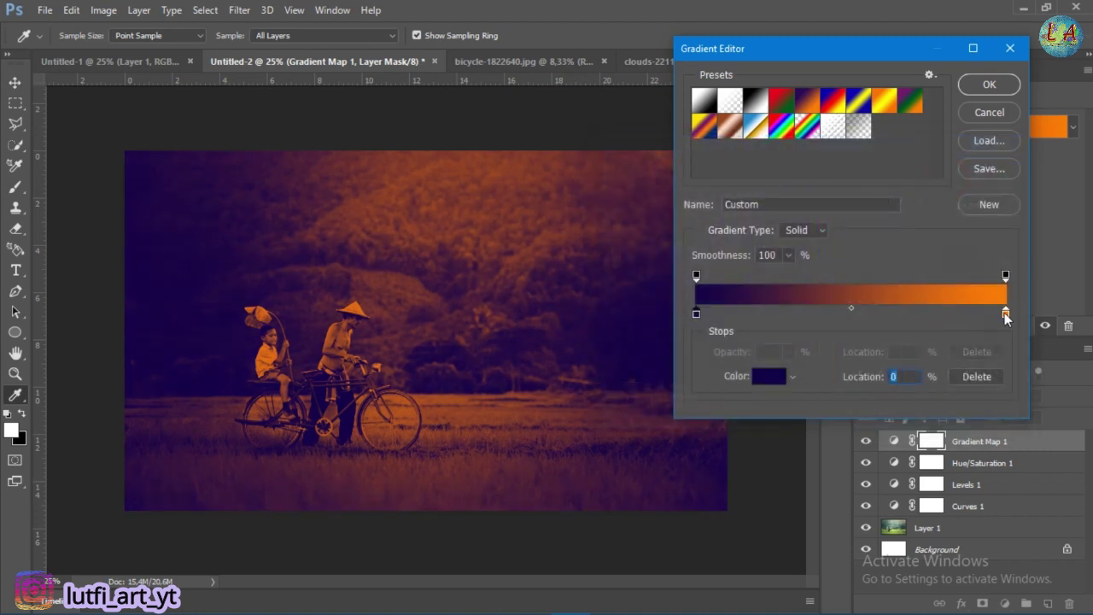
Change the gradient's right stop to dark grey 3a3a3a and accept the gradient
{"action": "left_click", "coordinate": [1005, 313]}
{"action": "left_click", "coordinate": [768, 376]}
{"action": "mouse_move", "coordinate": [644, 339]}
{"action": "left_mouse_down"}
{"action": "mouse_move", "coordinate": [552, 329]}
{"action": "mouse_move", "coordinate": [627, 300]}
{"action": "mouse_move", "coordinate": [605, 330]}
{"action": "left_mouse_up"}
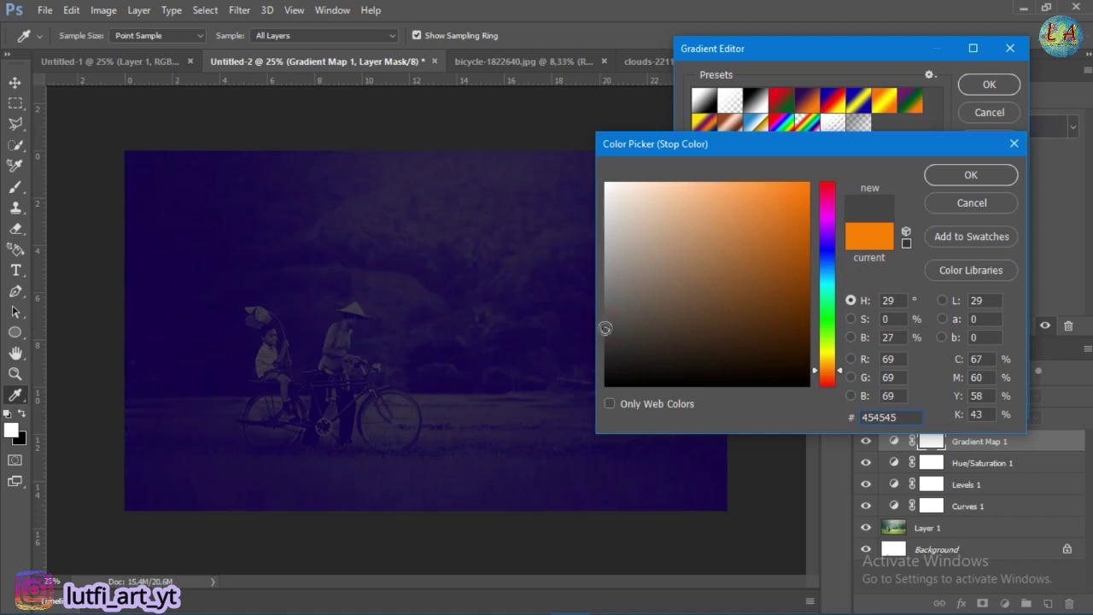
{"action": "left_click_drag", "start_coordinate": [607, 331], "coordinate": [606, 340]}
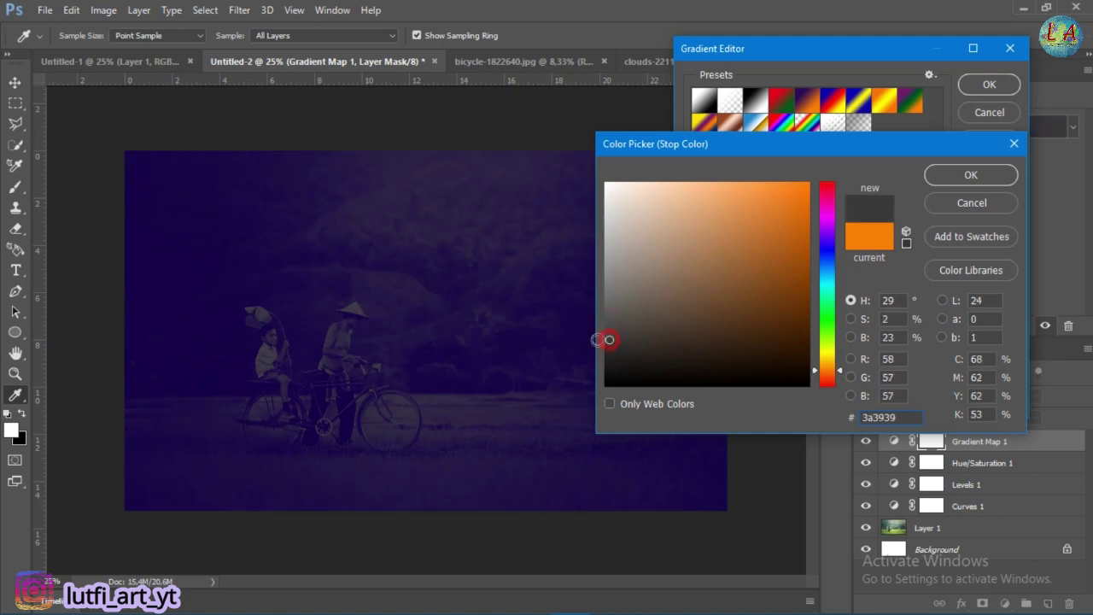
{"action": "left_click", "coordinate": [944, 176]}
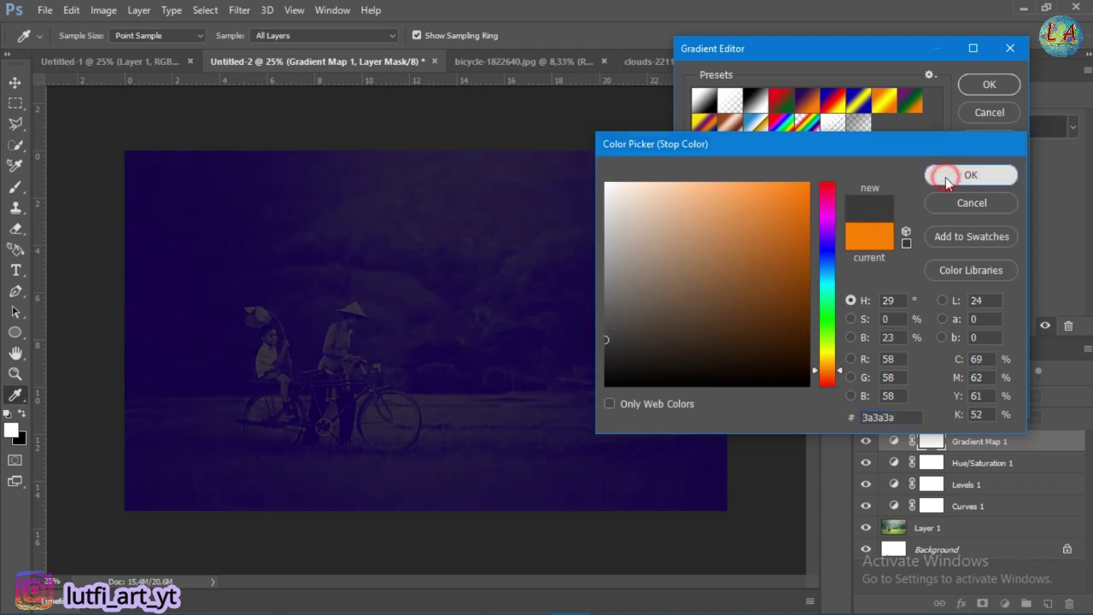
{"action": "left_click", "coordinate": [989, 86]}
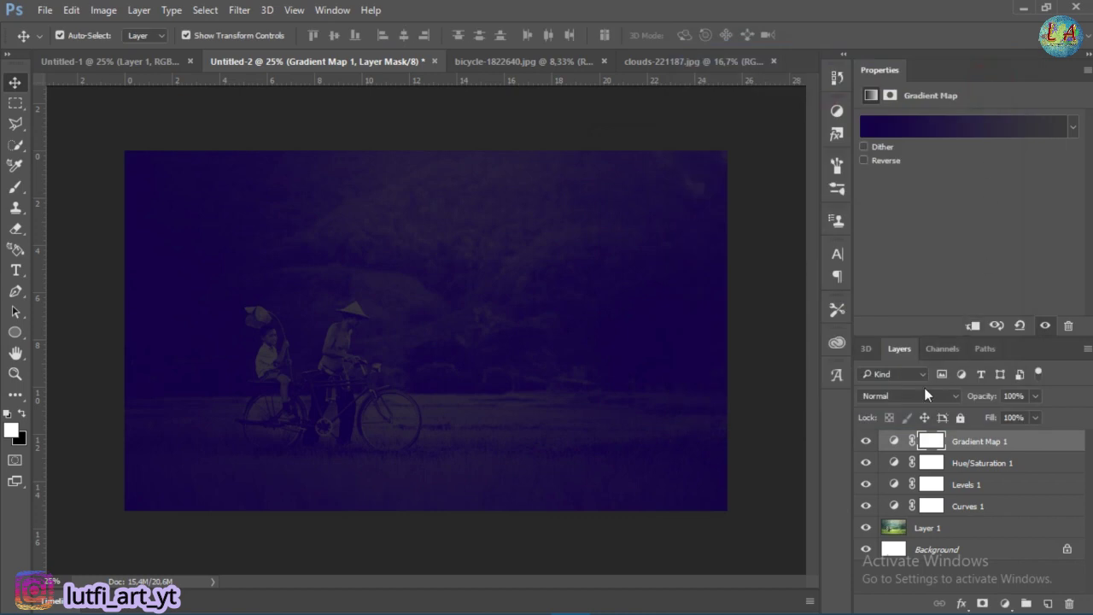
{"action": "left_click", "coordinate": [921, 395]}
Set Gradient Map 1 to Soft Light at 61% opacity, toggling visibility to compare
{"action": "left_click", "coordinate": [890, 241]}
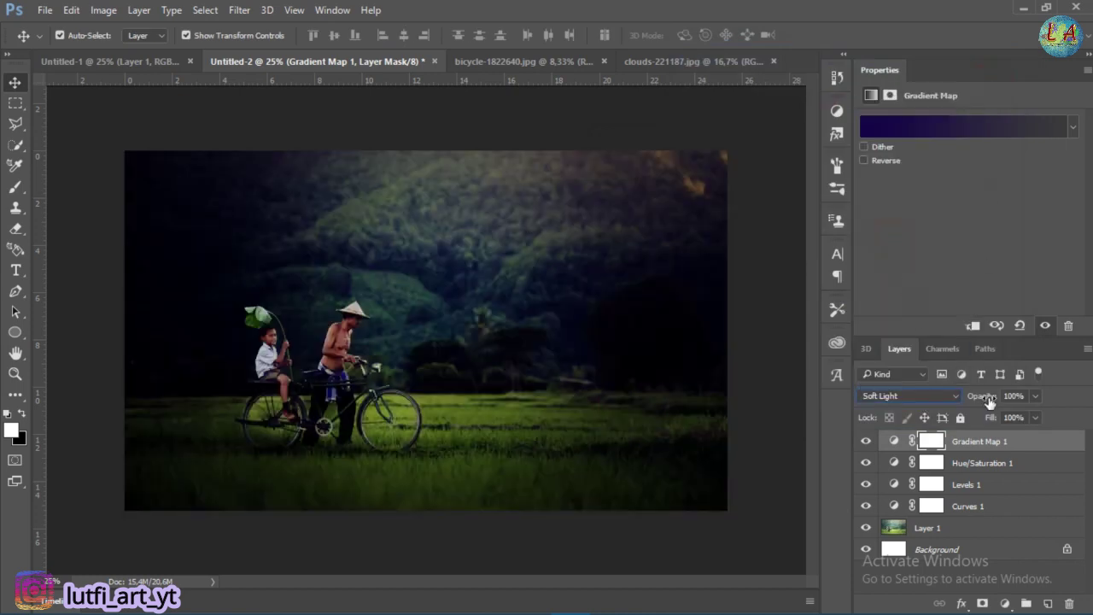
{"action": "left_click_drag", "start_coordinate": [990, 400], "coordinate": [985, 400]}
{"action": "left_click", "coordinate": [866, 442]}
{"action": "left_click", "coordinate": [866, 441]}
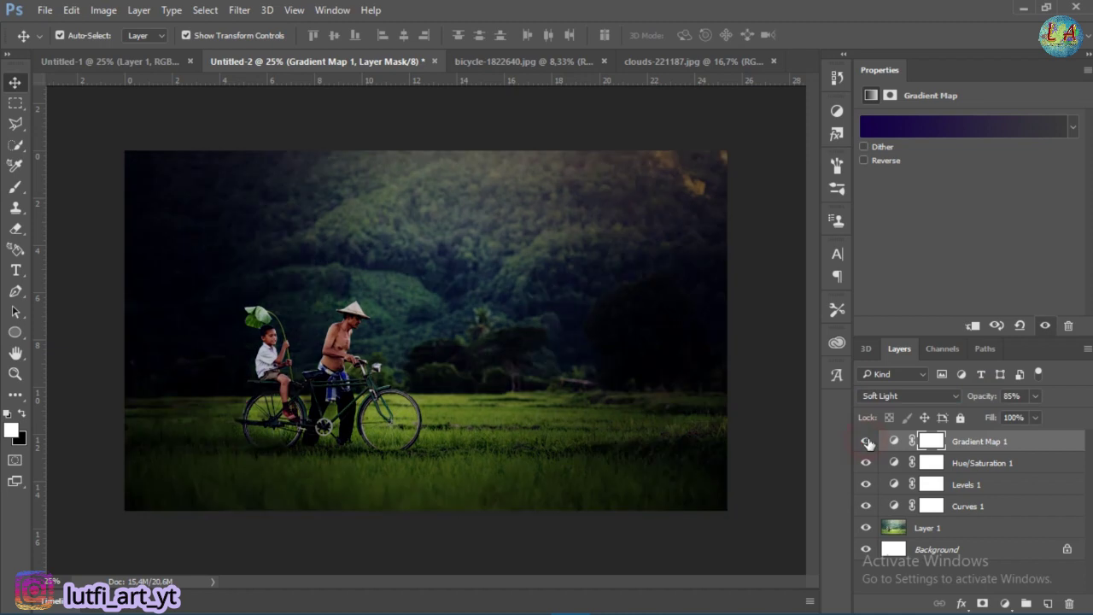
{"action": "left_click_drag", "start_coordinate": [995, 399], "coordinate": [990, 401]}
{"action": "left_click_drag", "start_coordinate": [979, 399], "coordinate": [979, 402]}
{"action": "left_click", "coordinate": [866, 442]}
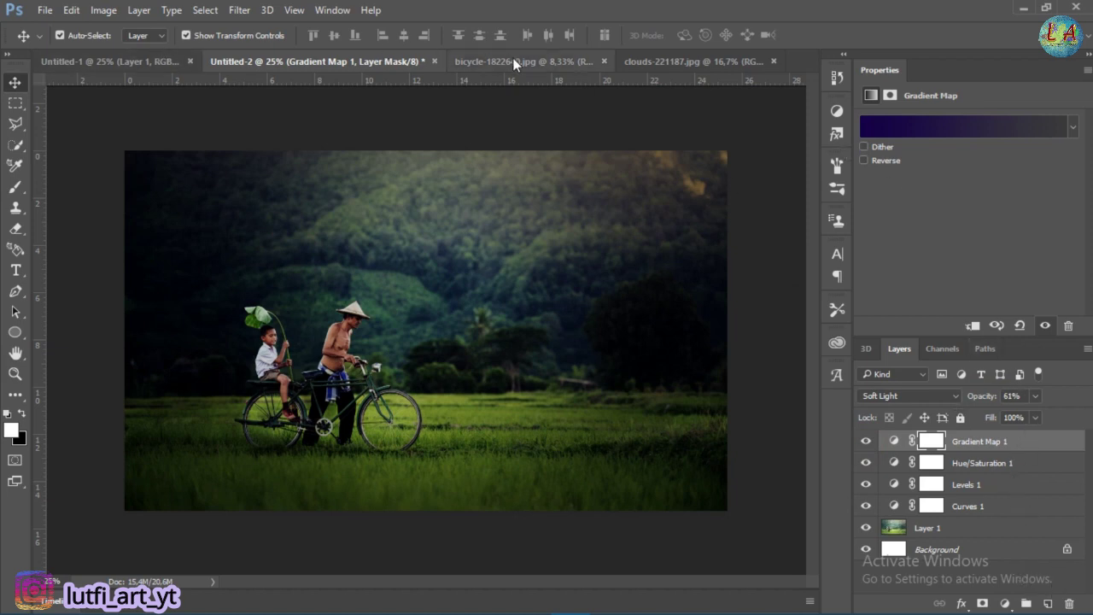
{"action": "left_click", "coordinate": [656, 62]}
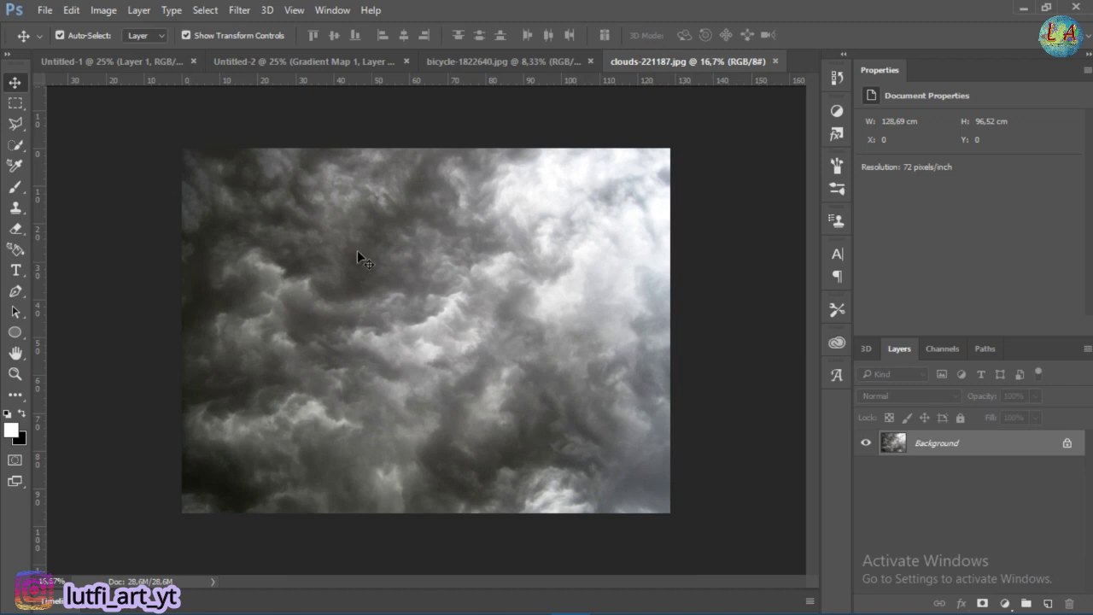
Place the clouds photo as Layer 2, enlarge it about 116% to cover the canvas, and add a mask
{"action": "left_click_drag", "start_coordinate": [391, 270], "coordinate": [288, 56]}
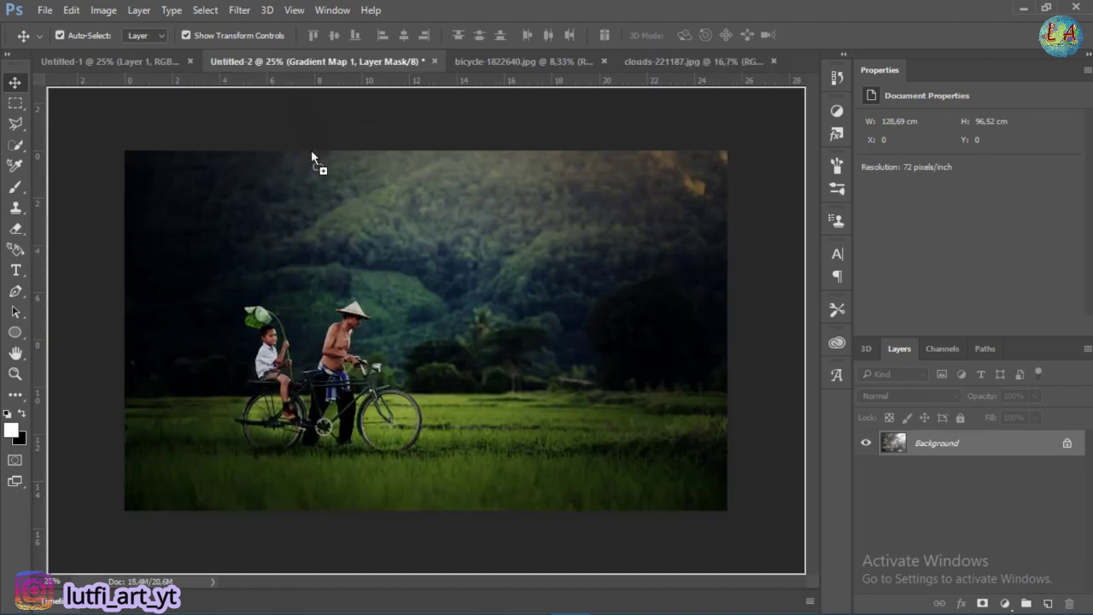
{"action": "left_click_drag", "start_coordinate": [289, 56], "coordinate": [310, 148]}
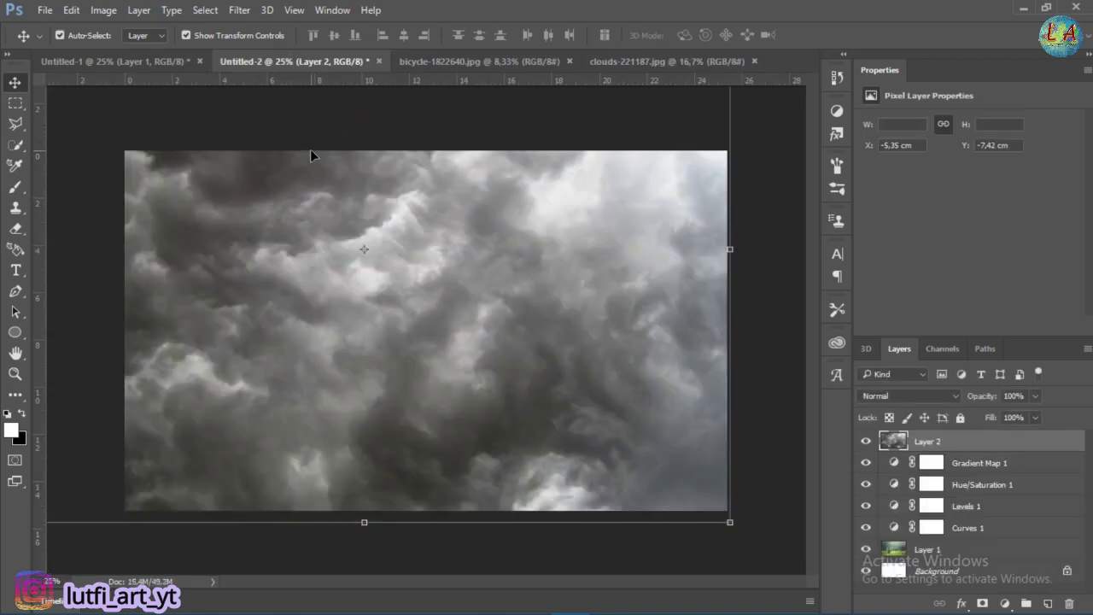
{"action": "key", "text": "ctrl+minus"}
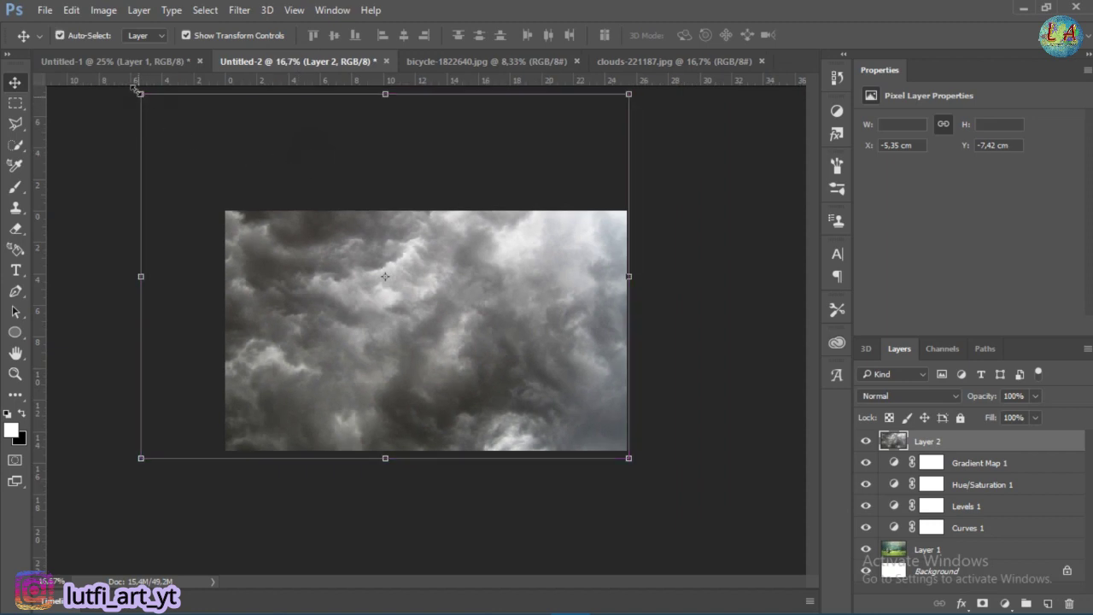
{"action": "left_click_drag", "start_coordinate": [628, 459], "coordinate": [706, 516]}
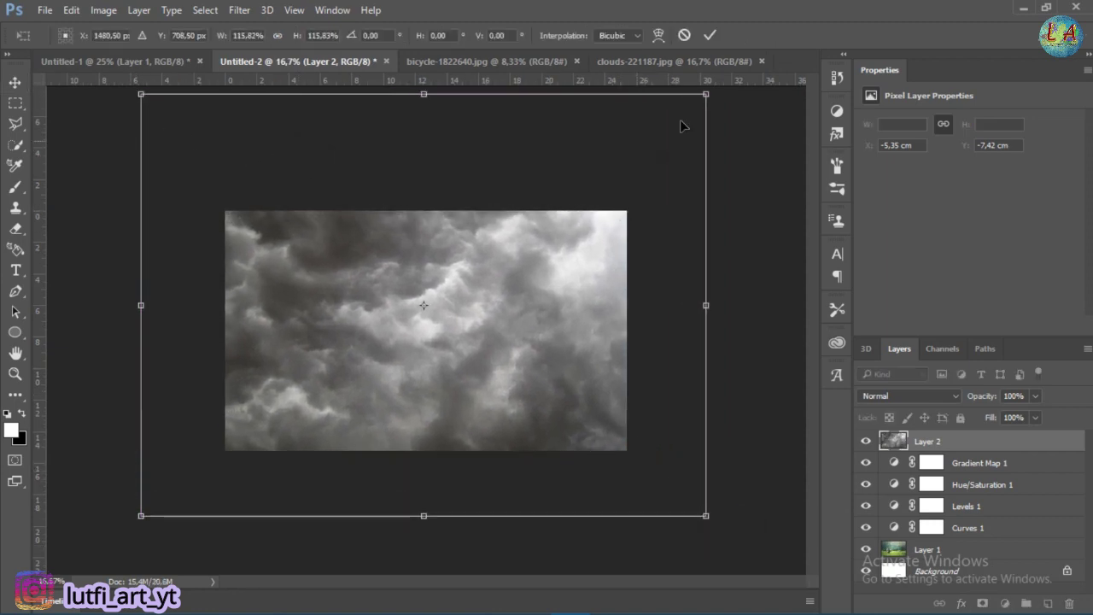
{"action": "left_click", "coordinate": [713, 35]}
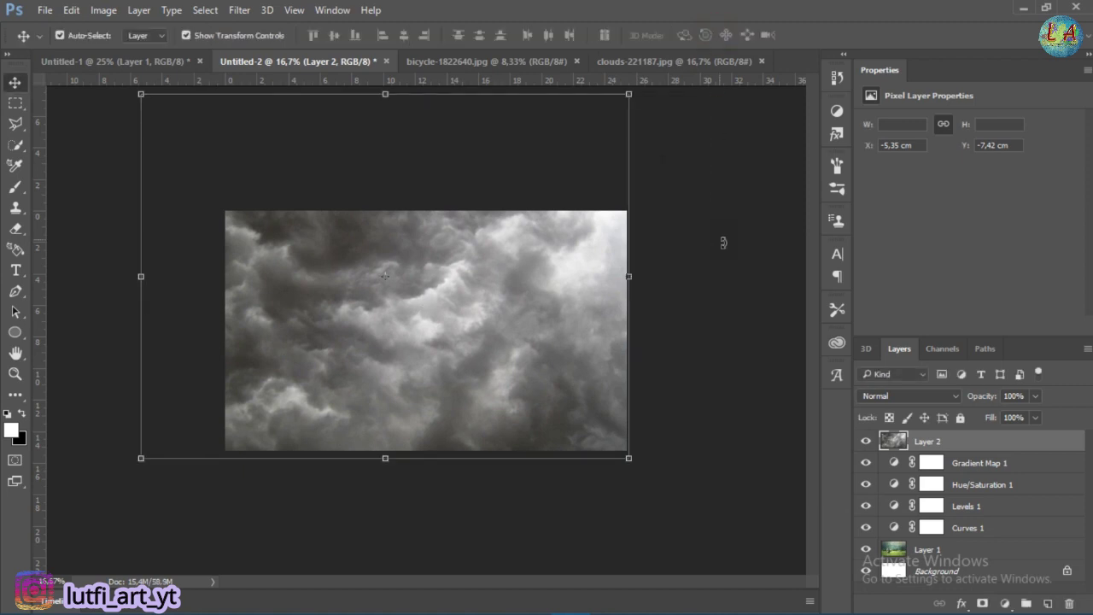
{"action": "left_click", "coordinate": [961, 440]}
{"action": "left_click", "coordinate": [983, 604]}
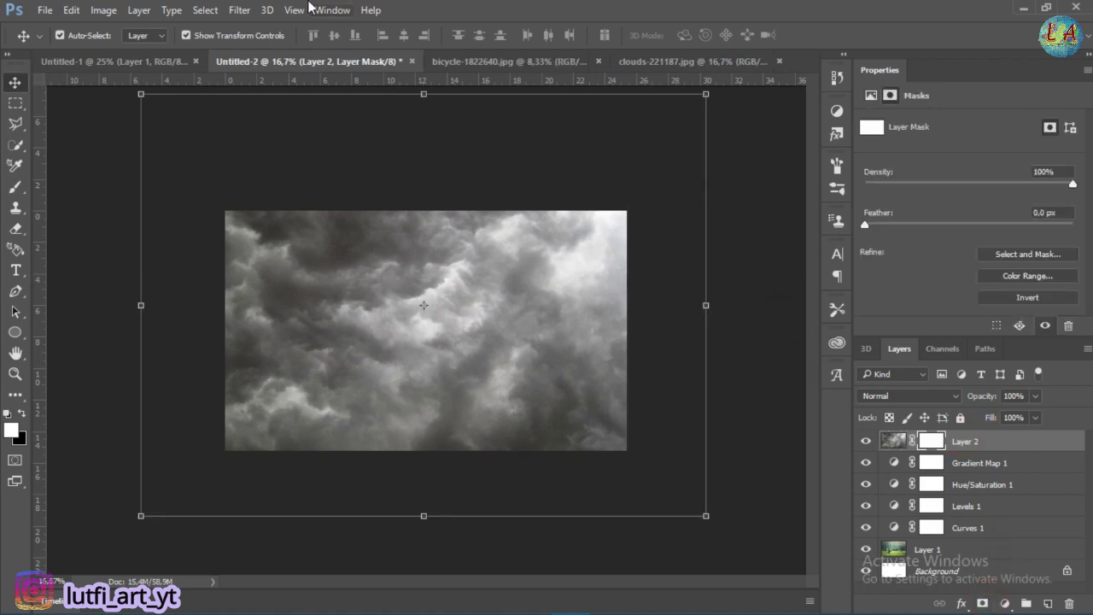
Draw 19%-opacity gradients on Layer 2's mask so the clouds fade into the field and cyclists
{"action": "left_click", "coordinate": [14, 396]}
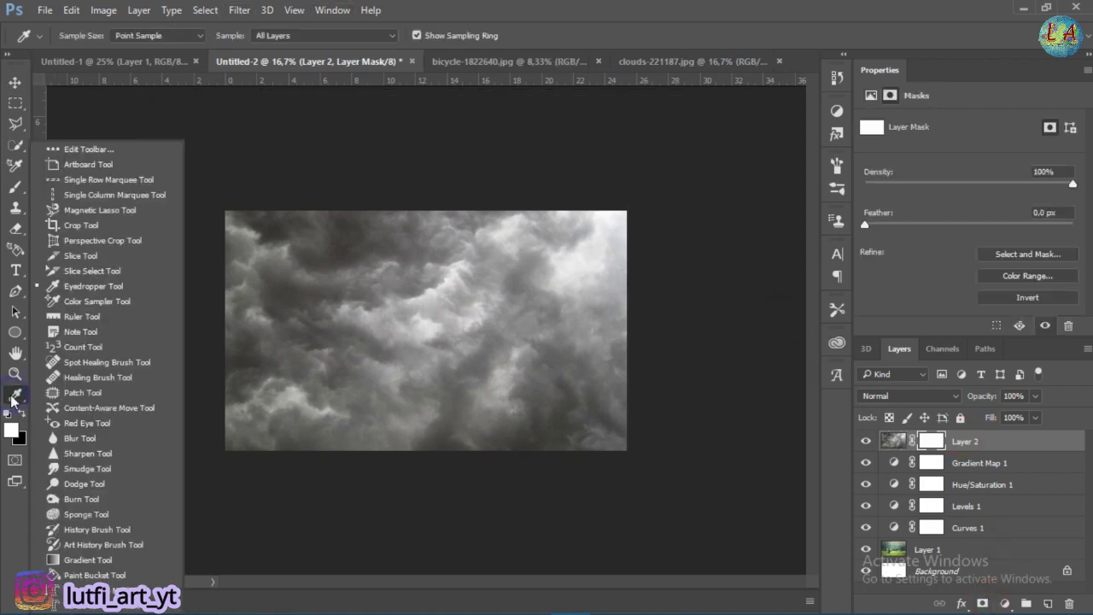
{"action": "left_click", "coordinate": [87, 560]}
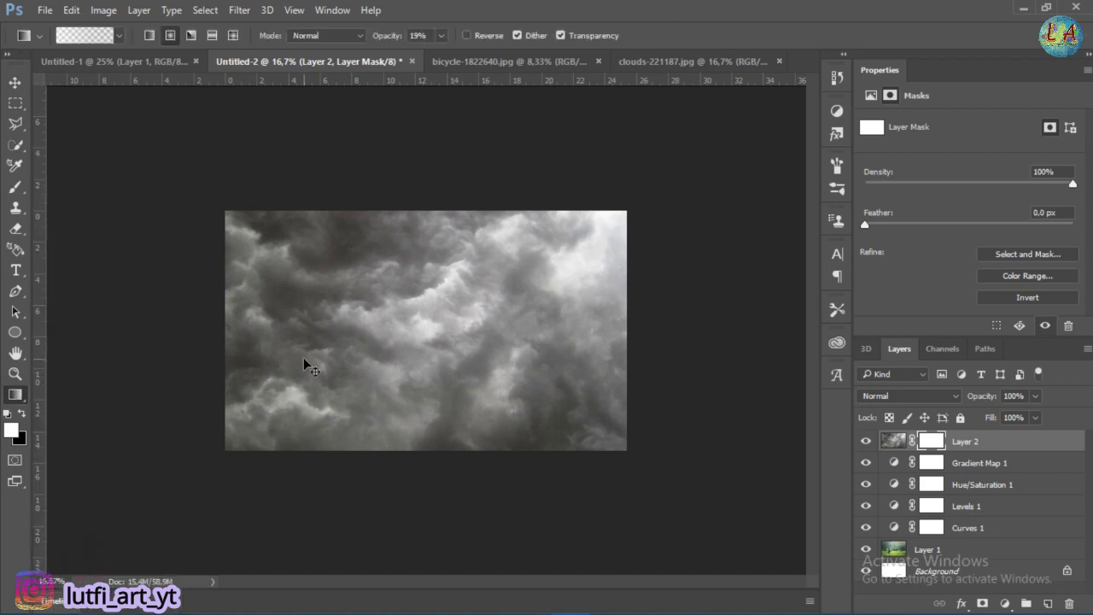
{"action": "key", "text": "ctrl+plus"}
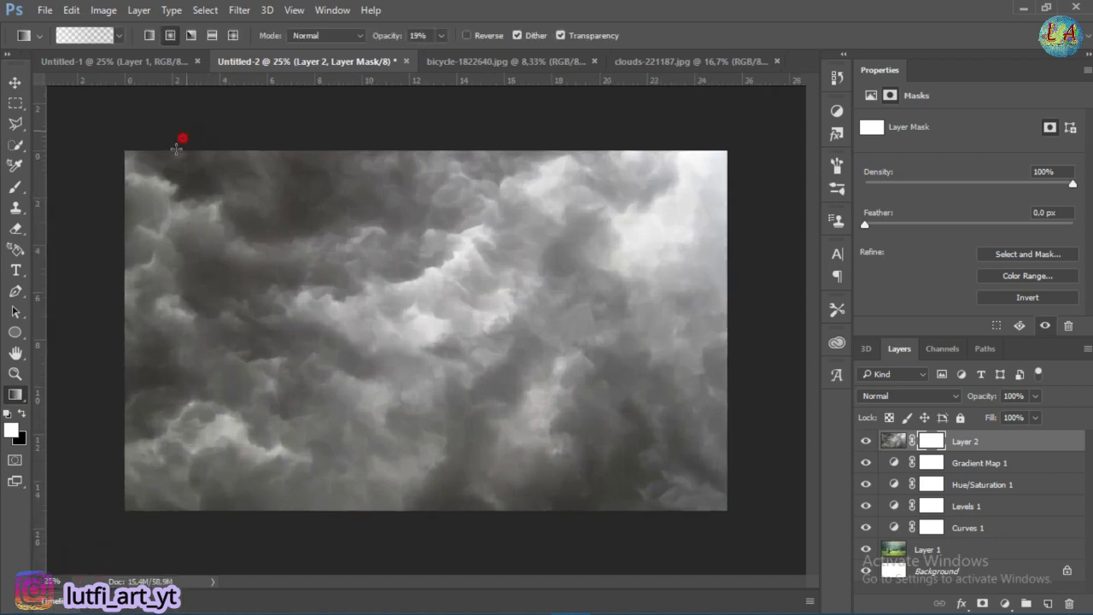
{"action": "left_click_drag", "start_coordinate": [178, 138], "coordinate": [168, 165]}
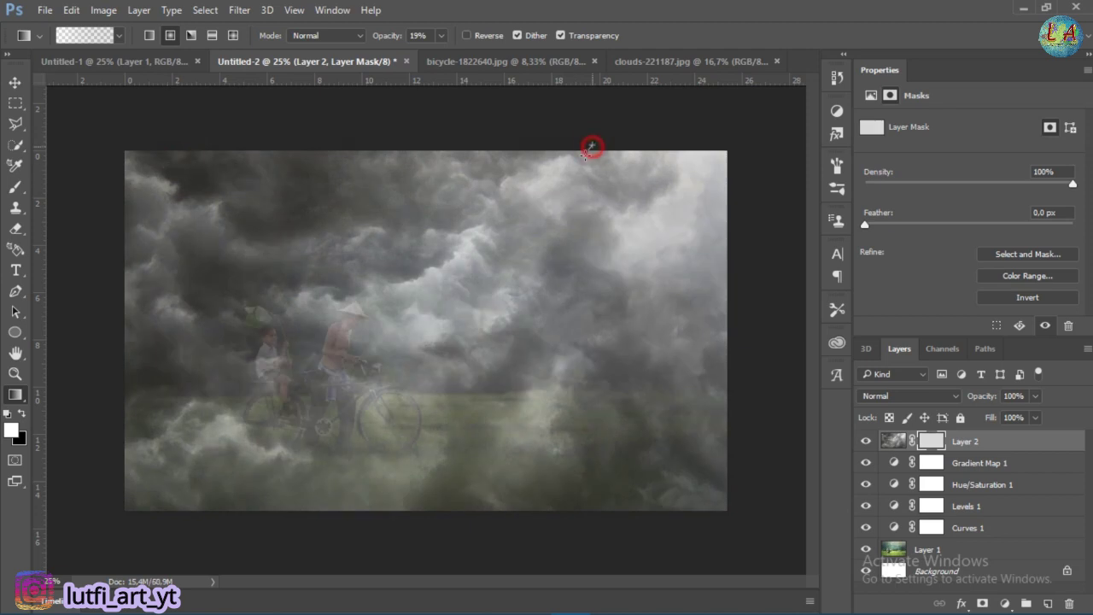
{"action": "left_click_drag", "start_coordinate": [590, 145], "coordinate": [627, 148]}
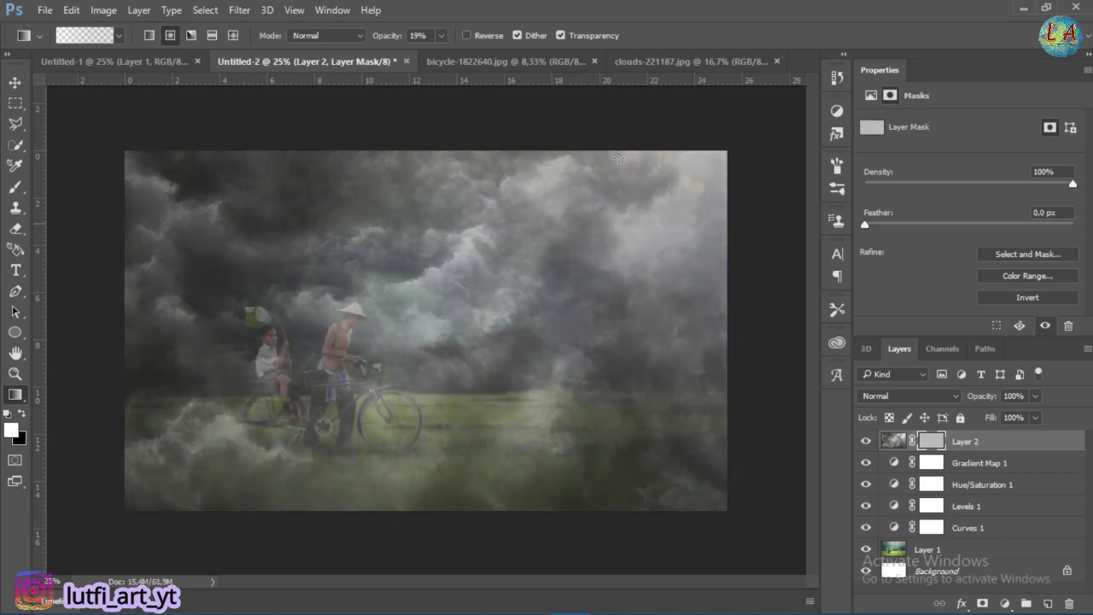
{"action": "left_click_drag", "start_coordinate": [731, 197], "coordinate": [736, 268]}
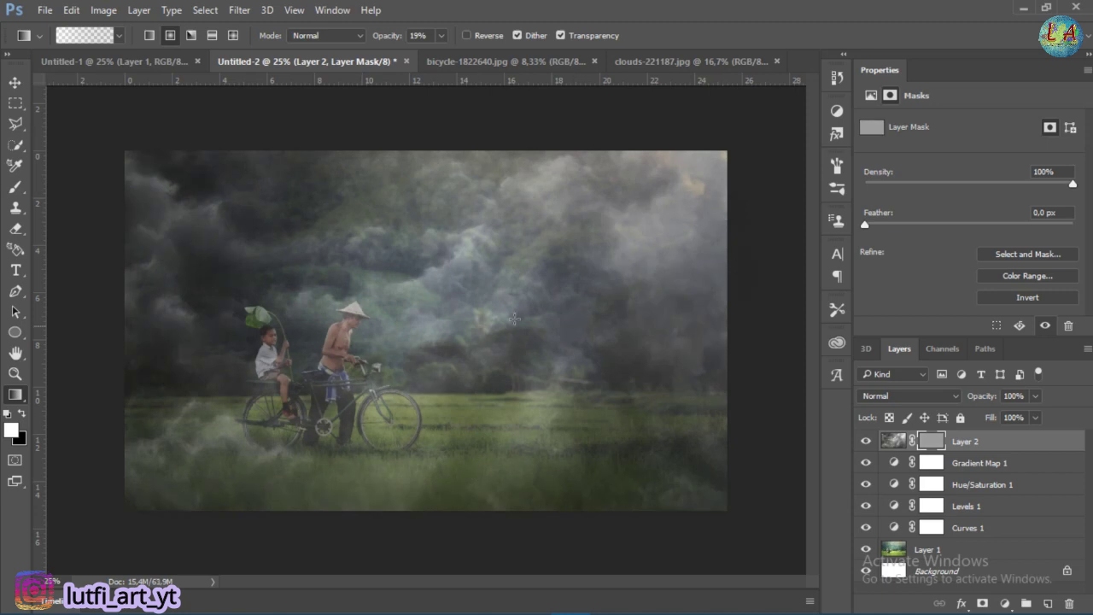
{"action": "left_click_drag", "start_coordinate": [134, 378], "coordinate": [119, 397]}
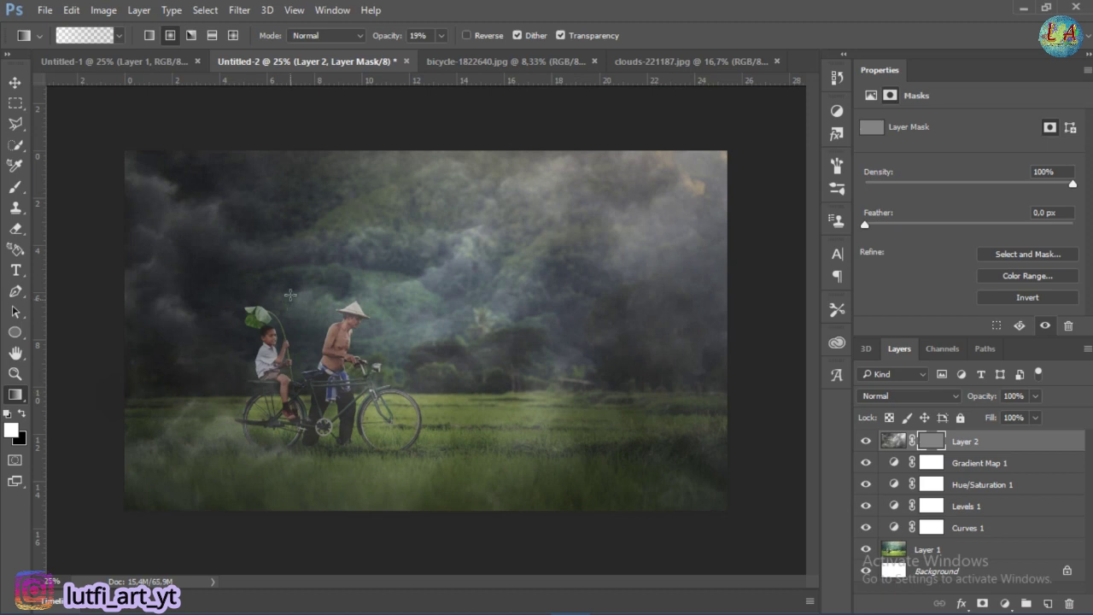
{"action": "left_click_drag", "start_coordinate": [291, 296], "coordinate": [191, 370]}
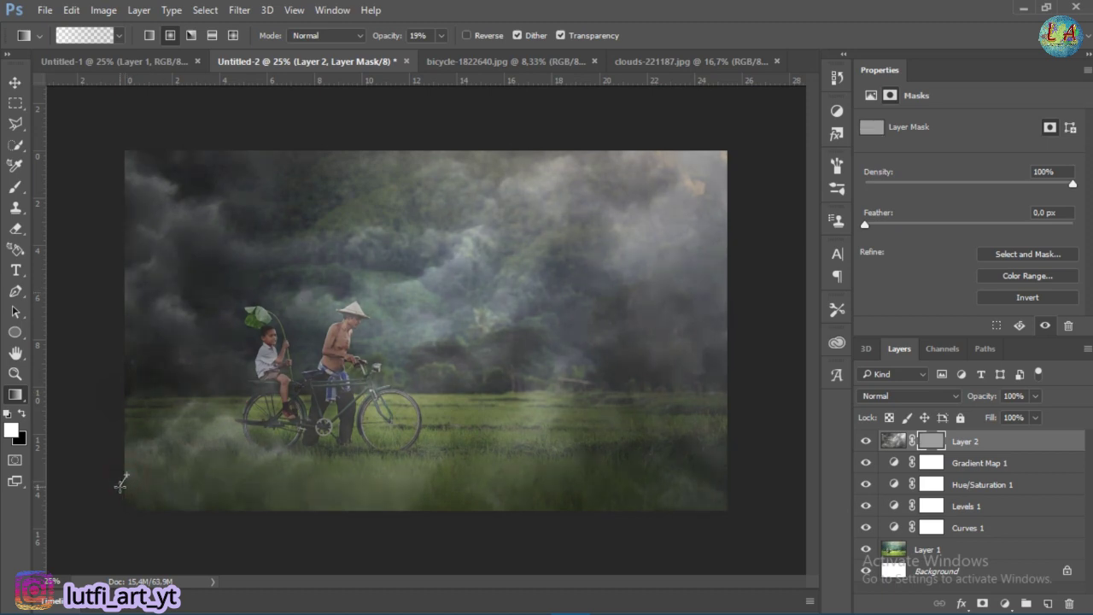
{"action": "left_click_drag", "start_coordinate": [121, 483], "coordinate": [124, 482]}
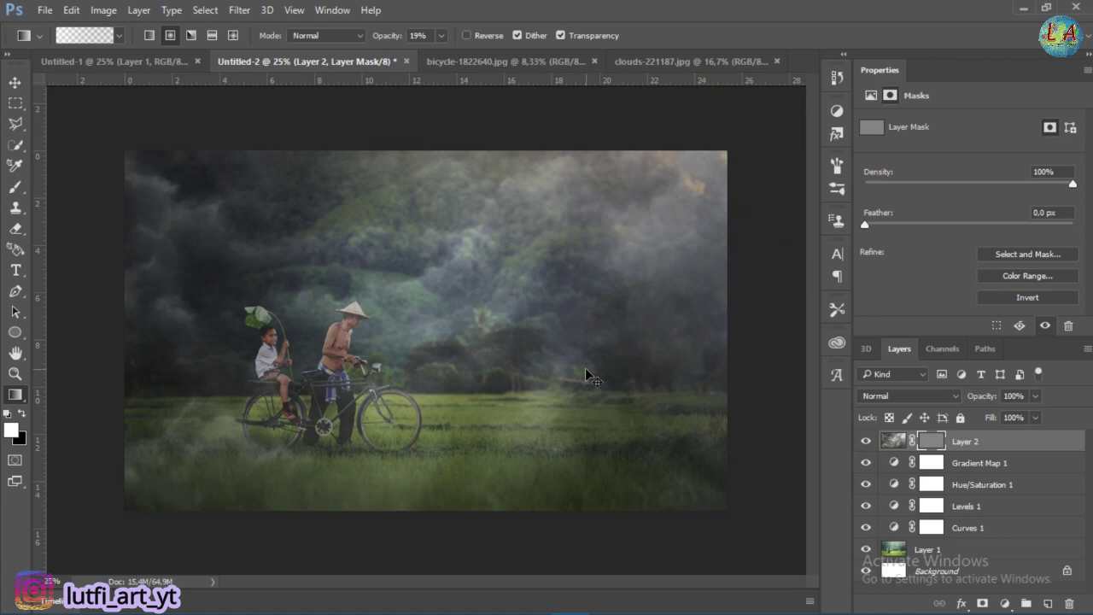
{"action": "left_click_drag", "start_coordinate": [586, 378], "coordinate": [587, 382]}
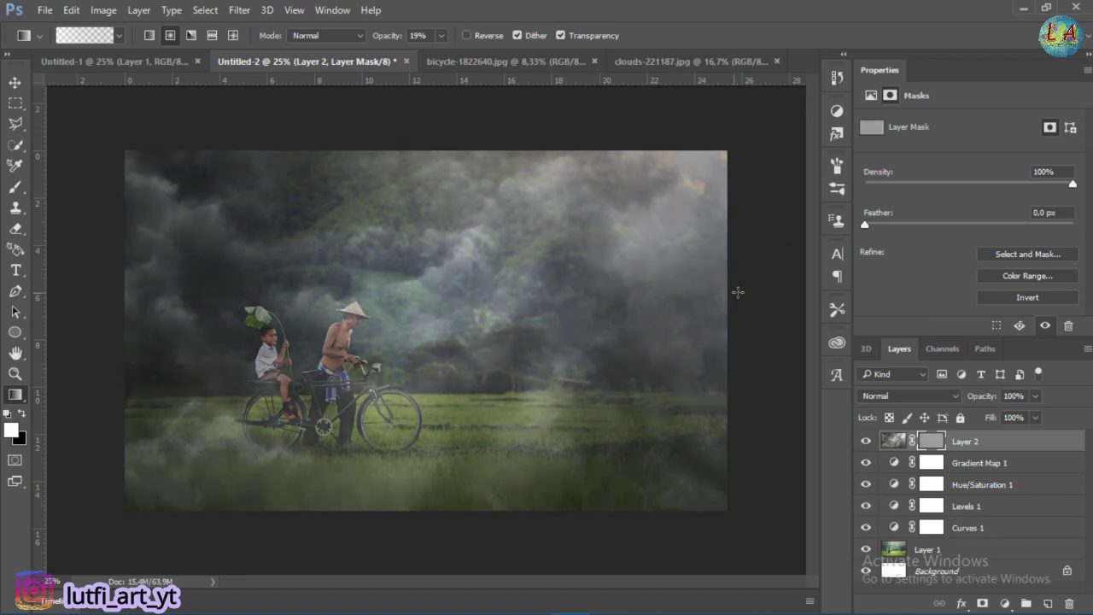
{"action": "left_click_drag", "start_coordinate": [736, 296], "coordinate": [728, 317]}
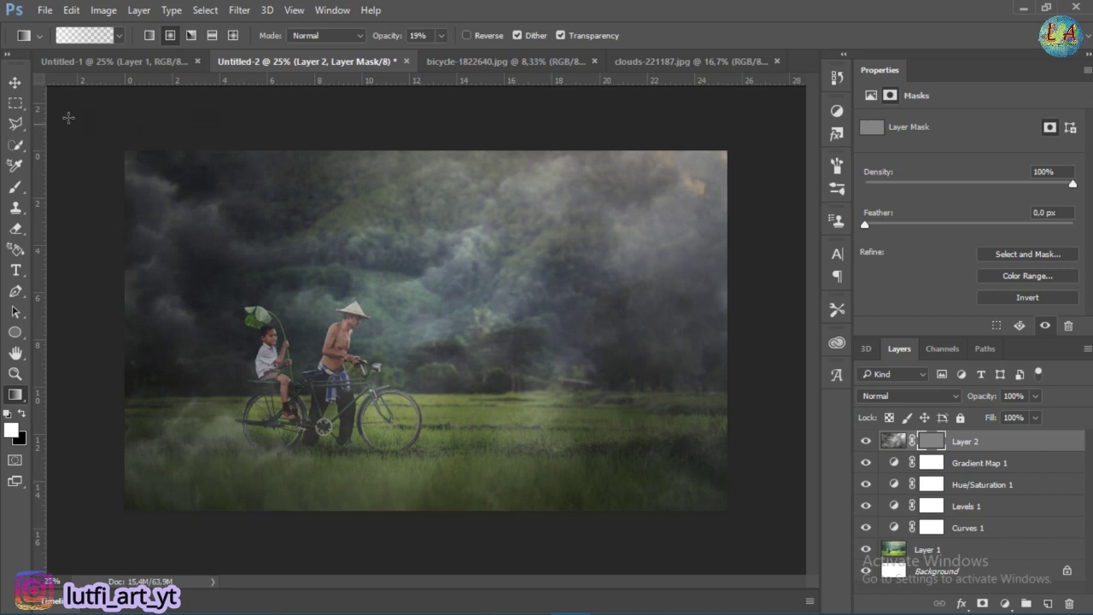
{"action": "left_click", "coordinate": [987, 441]}
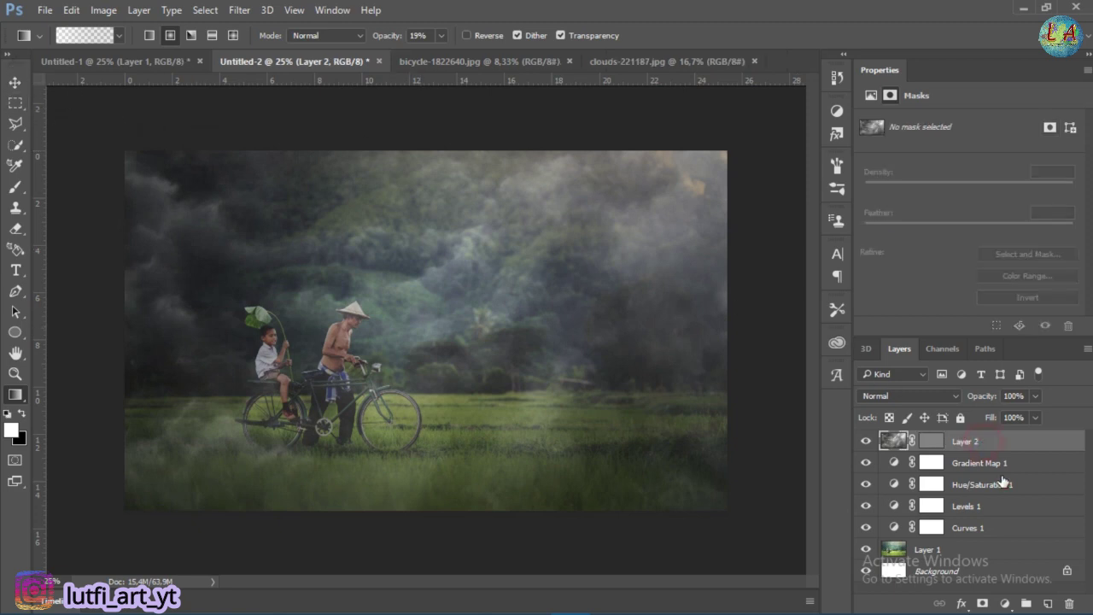
Create Layer 3 and render a Fibers texture into it with Variance 64 and Strength 1
{"action": "left_click", "coordinate": [1048, 604]}
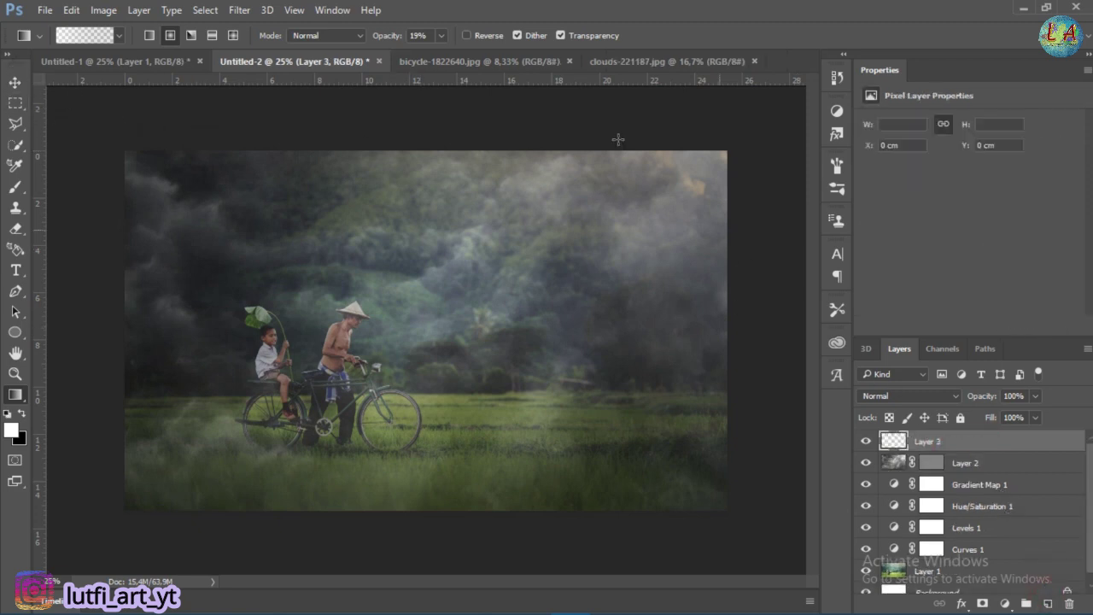
{"action": "left_click", "coordinate": [240, 10]}
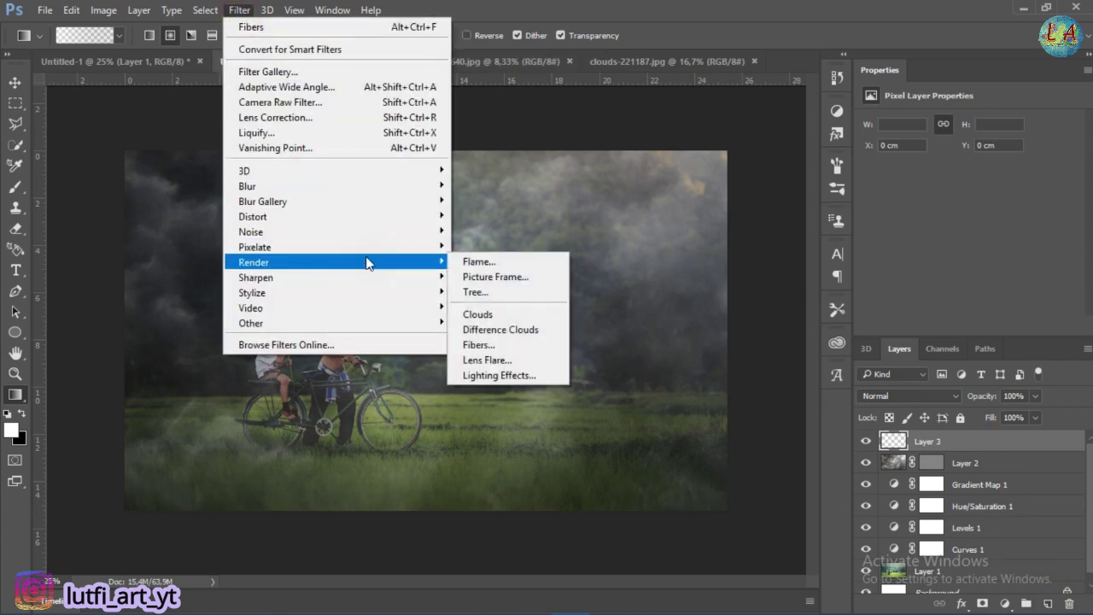
{"action": "mouse_move", "coordinate": [254, 262]}
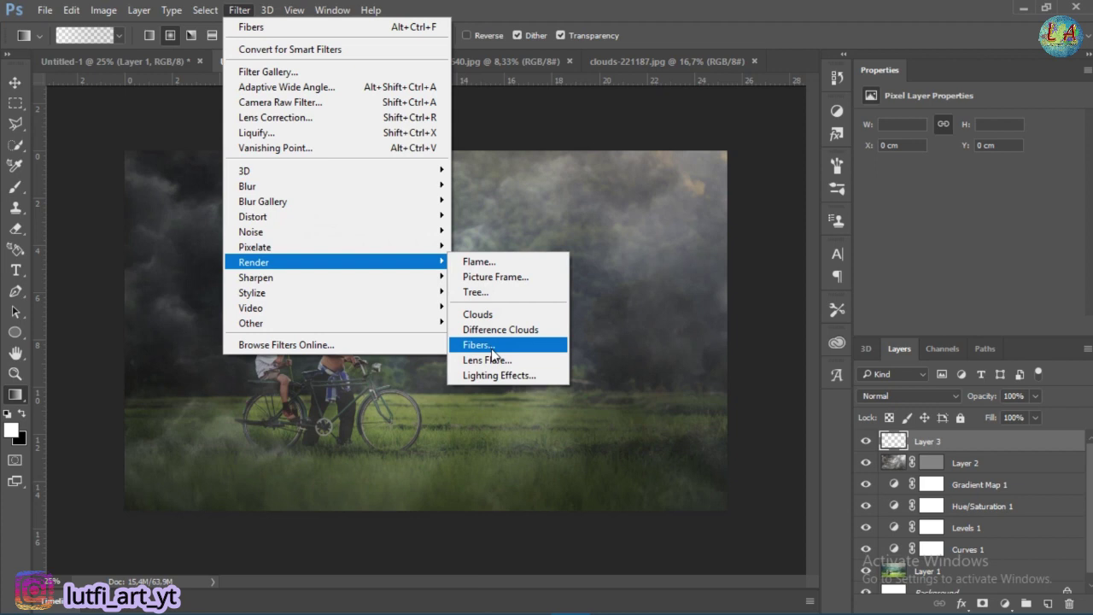
{"action": "left_click", "coordinate": [495, 347]}
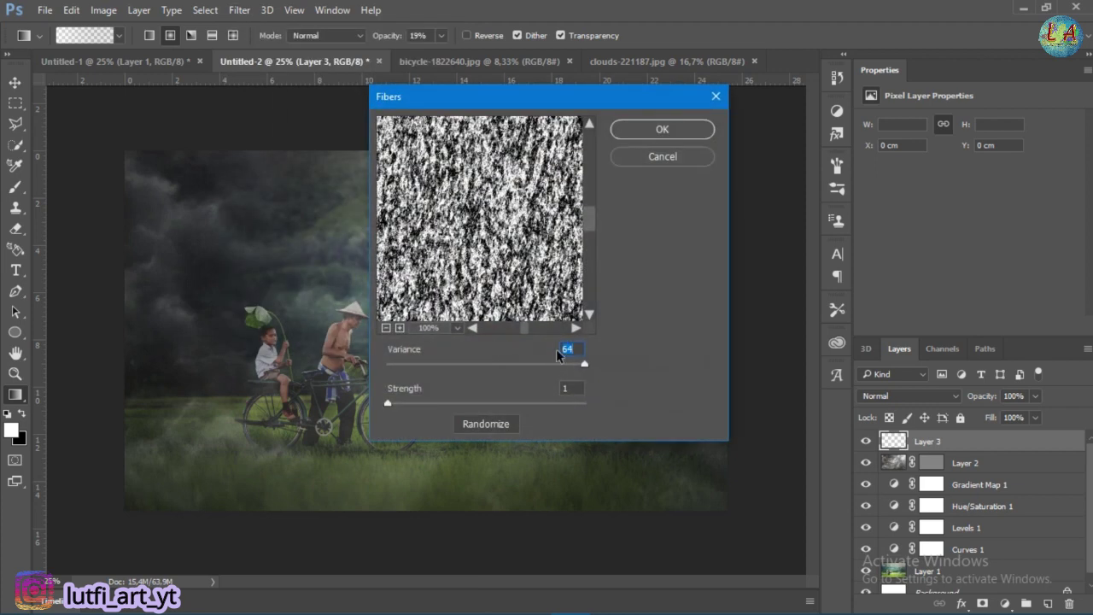
{"action": "left_click", "coordinate": [584, 366]}
{"action": "left_click_drag", "start_coordinate": [389, 404], "coordinate": [602, 419]}
{"action": "type", "text": "1"}
{"action": "left_click", "coordinate": [654, 129]}
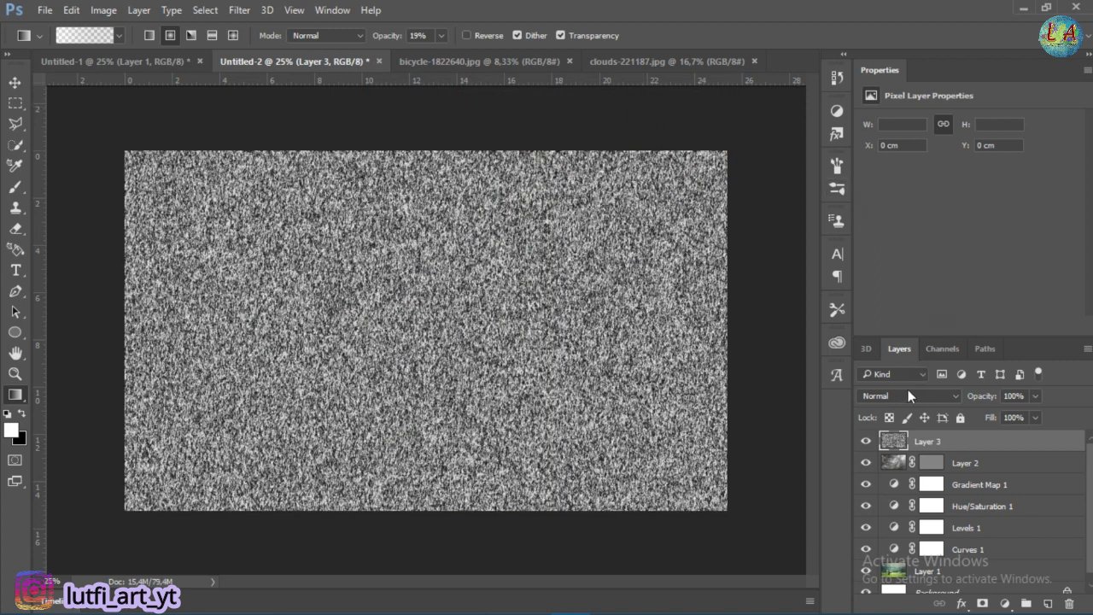
Set Layer 3's fibre texture to Soft Light blending with Fill at 20%
{"action": "left_click", "coordinate": [943, 399]}
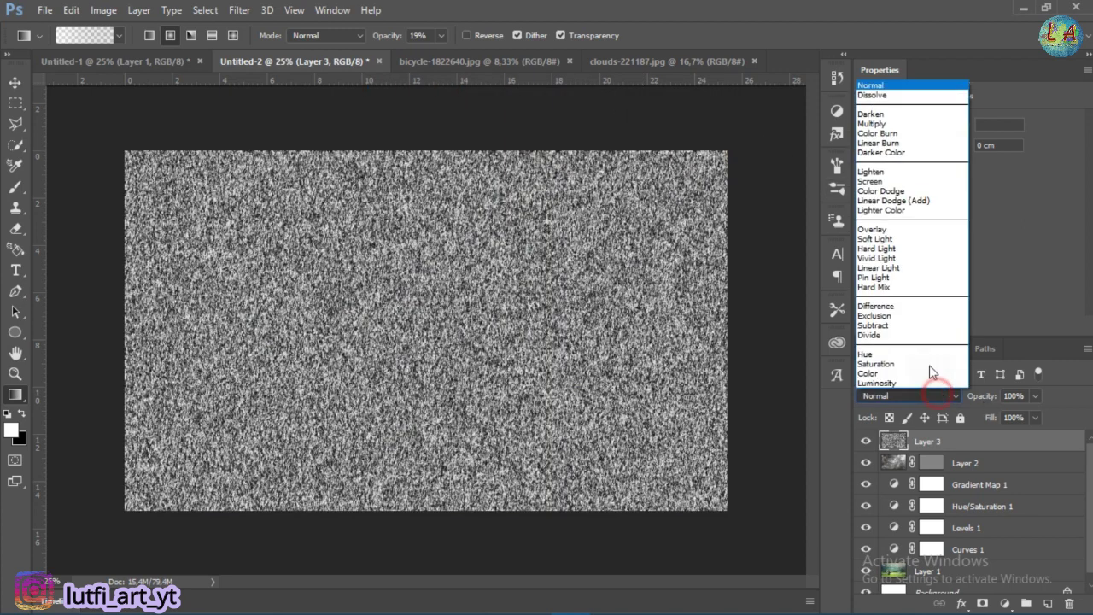
{"action": "left_click", "coordinate": [889, 239]}
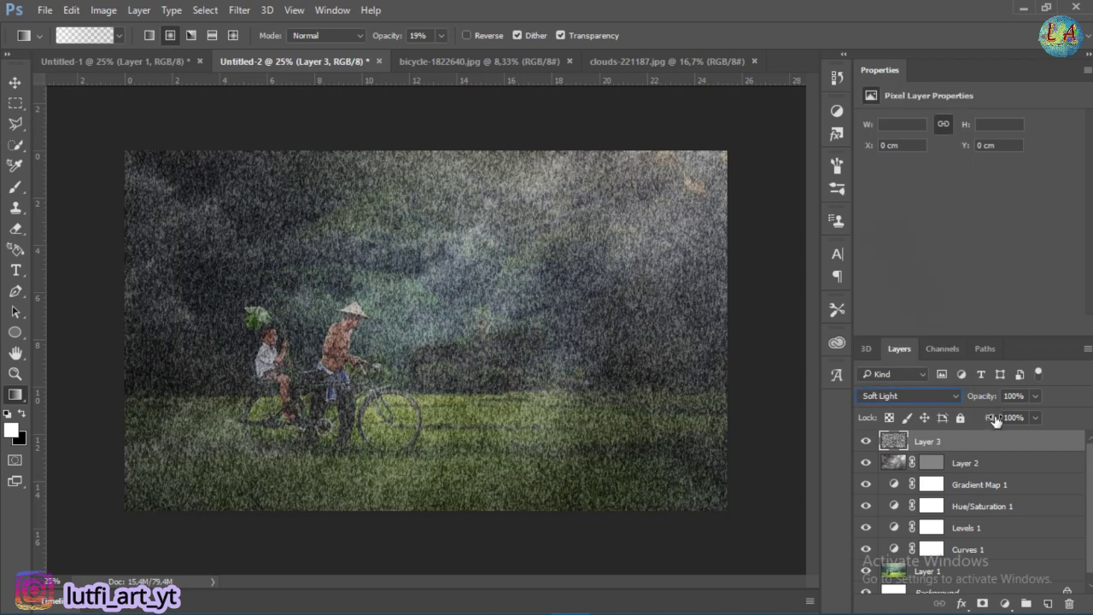
{"action": "key", "text": "ctrl+plus"}
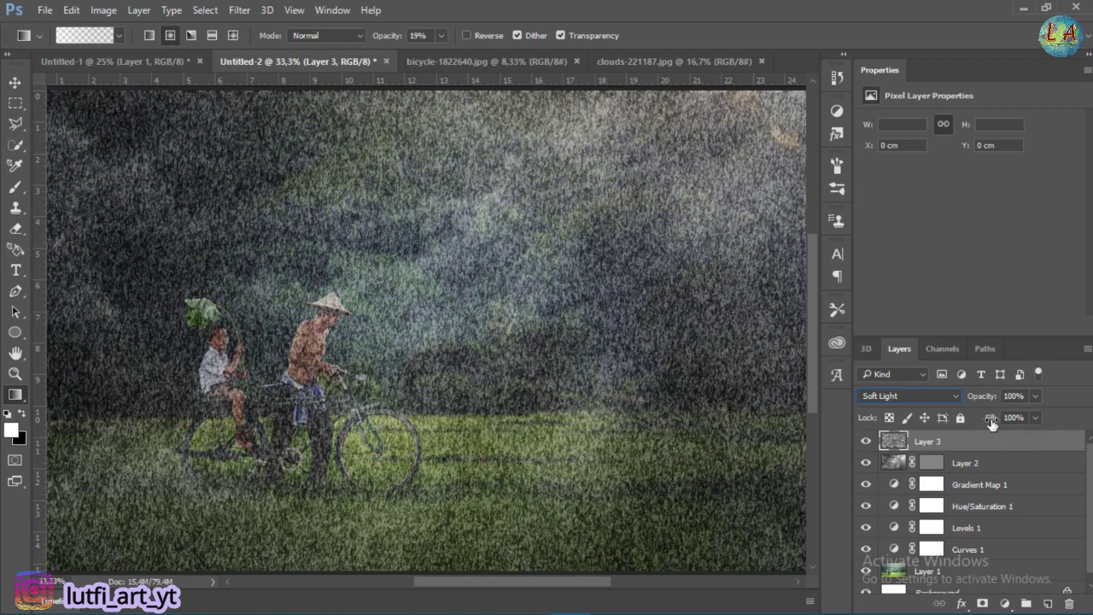
{"action": "left_click_drag", "start_coordinate": [993, 420], "coordinate": [984, 420]}
{"action": "left_click_drag", "start_coordinate": [984, 421], "coordinate": [981, 423]}
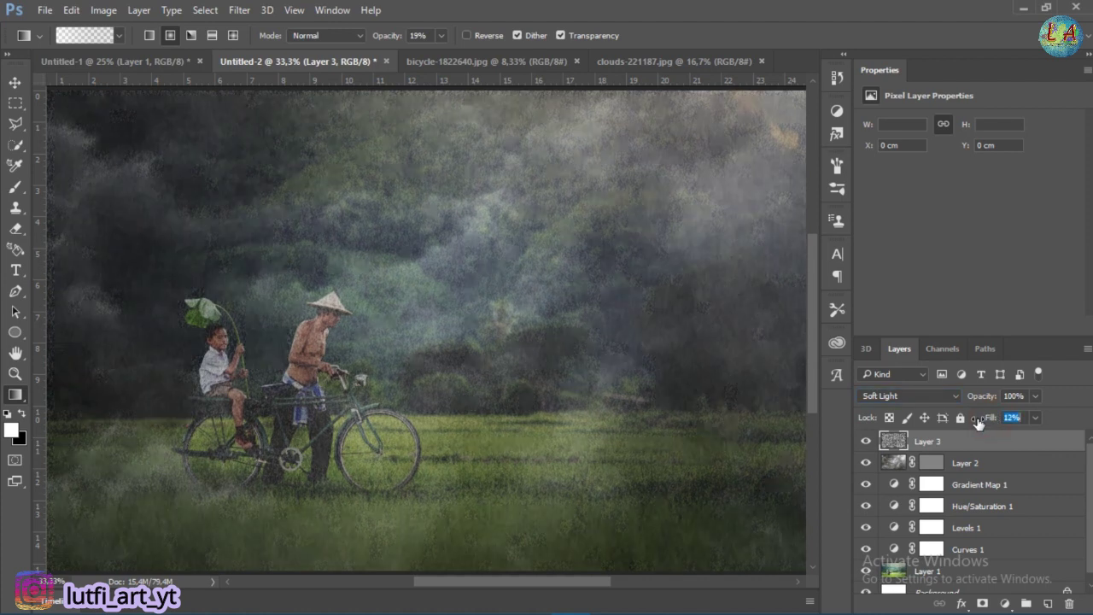
{"action": "left_click_drag", "start_coordinate": [987, 422], "coordinate": [991, 419]}
{"action": "left_click_drag", "start_coordinate": [990, 420], "coordinate": [994, 423]}
{"action": "left_click_drag", "start_coordinate": [995, 419], "coordinate": [991, 420]}
{"action": "key", "text": "ctrl+minus"}
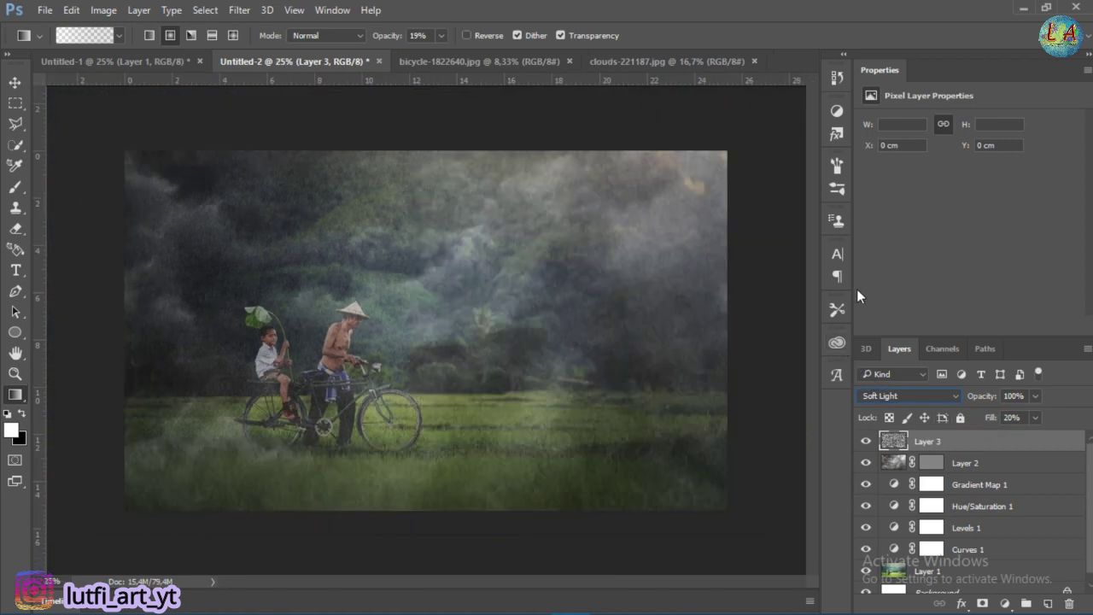
{"action": "scroll", "coordinate": [974, 513], "scroll_direction": "down", "scroll_amount": 1}
{"action": "scroll", "coordinate": [974, 513], "scroll_direction": "up", "scroll_amount": 1}
Add a black 000000 Solid Color fill layer
{"action": "left_click", "coordinate": [1005, 604]}
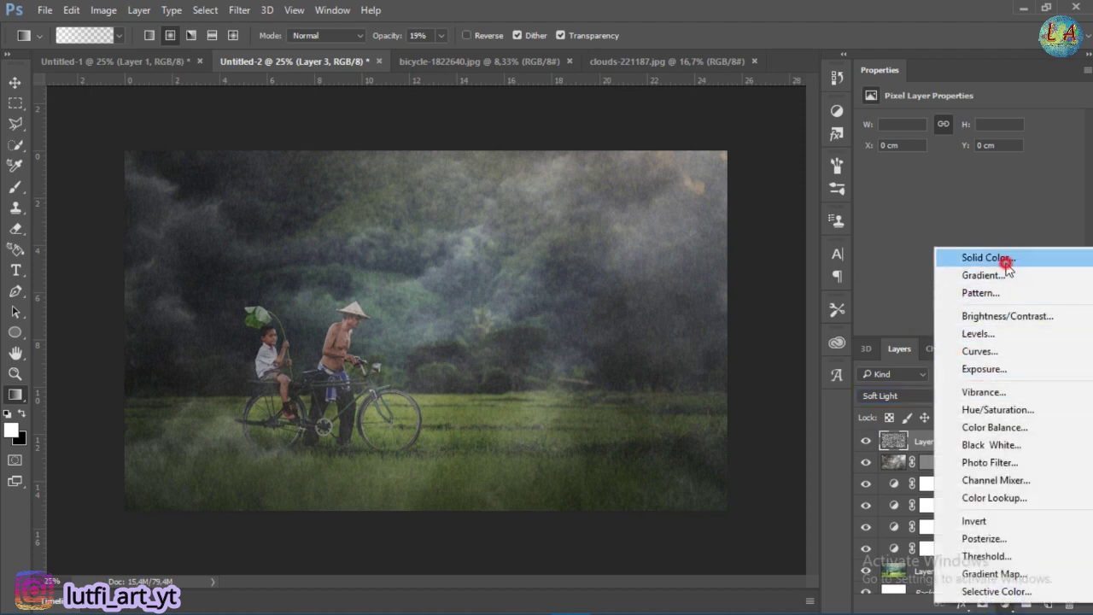
{"action": "left_click", "coordinate": [1005, 260]}
{"action": "type", "text": "000000"}
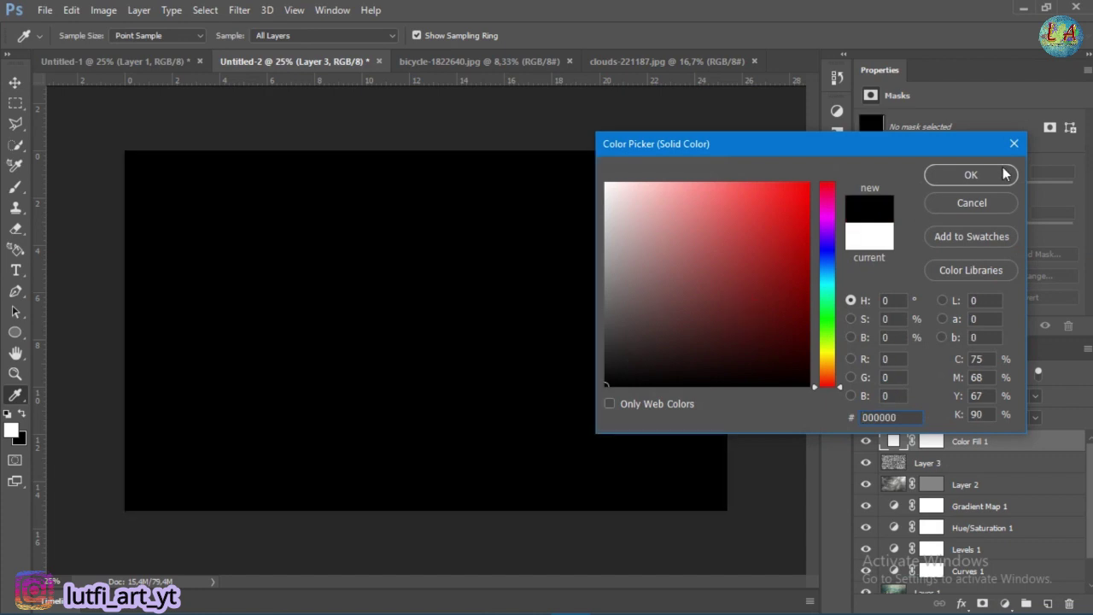
{"action": "left_click", "coordinate": [972, 174]}
Blend the black fill in Soft Light at 32% opacity and add empty Layer 4 above
{"action": "left_click", "coordinate": [926, 395]}
{"action": "left_click", "coordinate": [903, 239]}
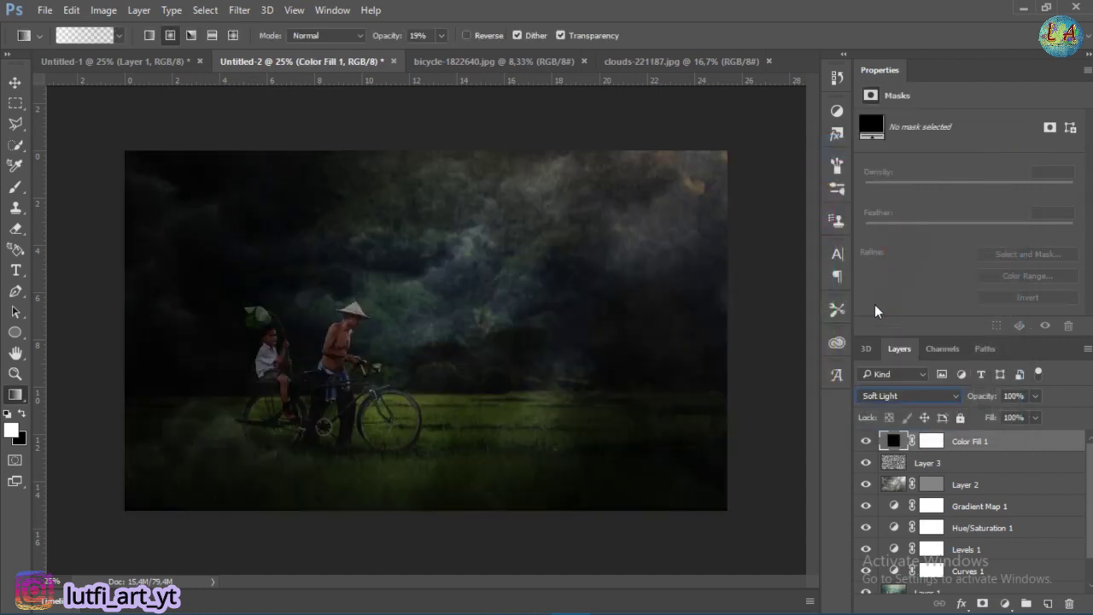
{"action": "left_click_drag", "start_coordinate": [989, 398], "coordinate": [978, 403]}
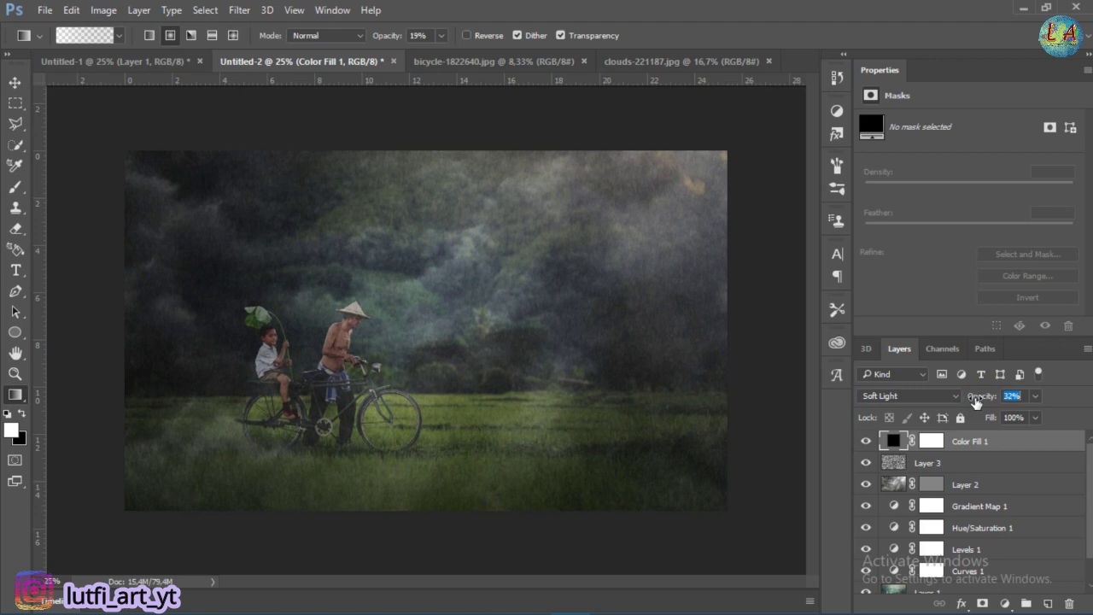
{"action": "left_click", "coordinate": [866, 442]}
{"action": "left_click", "coordinate": [866, 442]}
{"action": "left_click", "coordinate": [867, 442]}
{"action": "scroll", "coordinate": [1080, 474], "scroll_direction": "down", "scroll_amount": 1}
{"action": "scroll", "coordinate": [1078, 472], "scroll_direction": "up", "scroll_amount": 1}
{"action": "left_click", "coordinate": [1047, 604]}
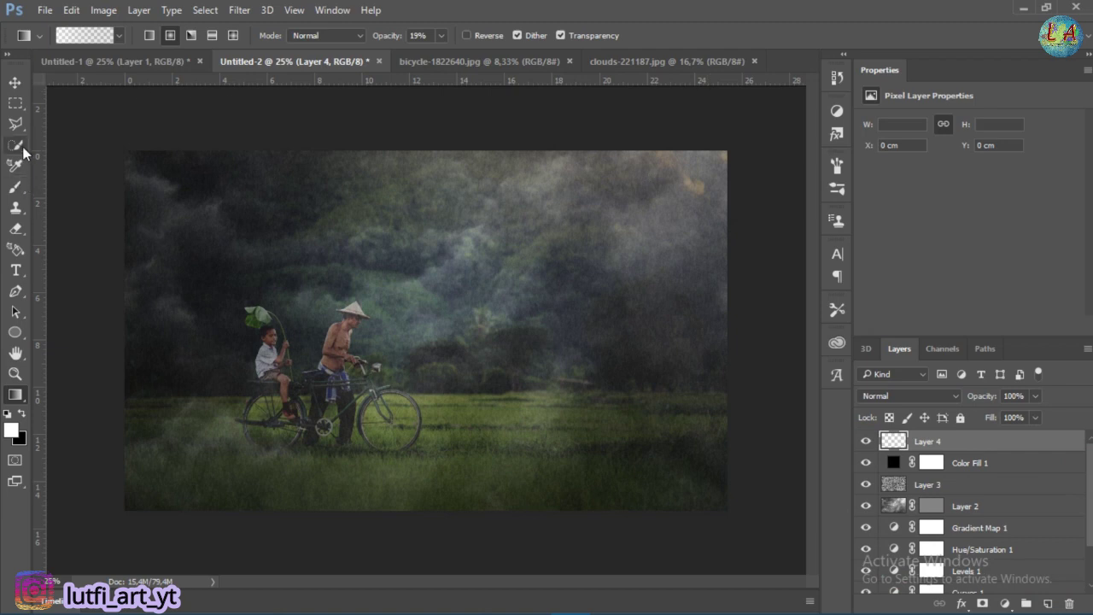
Set the Brush tool's foreground colour to yellow ffe823
{"action": "left_click", "coordinate": [15, 187]}
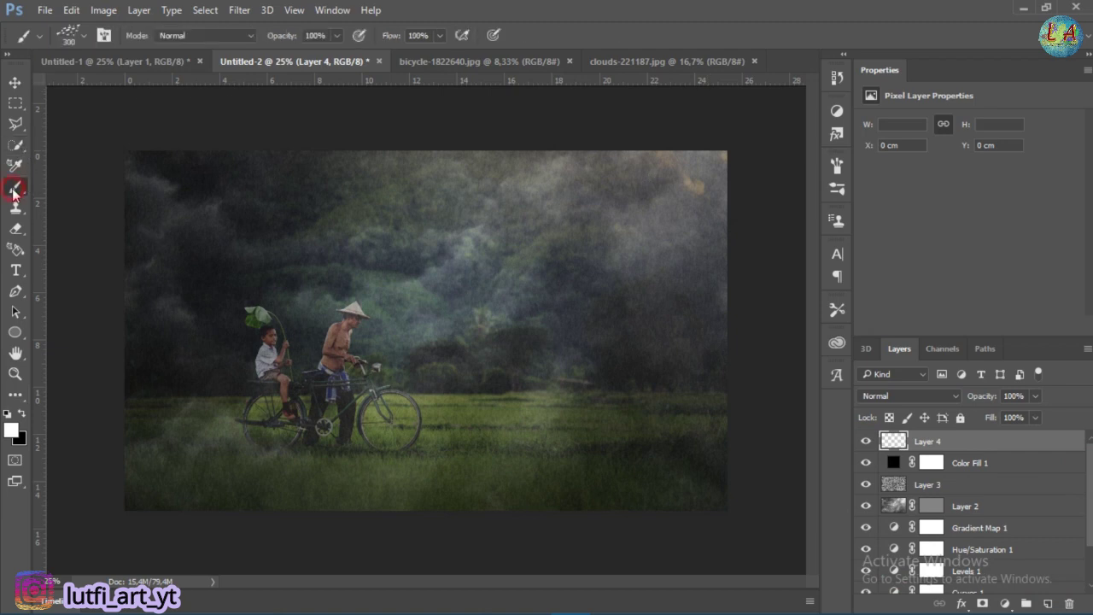
{"action": "left_click", "coordinate": [11, 429]}
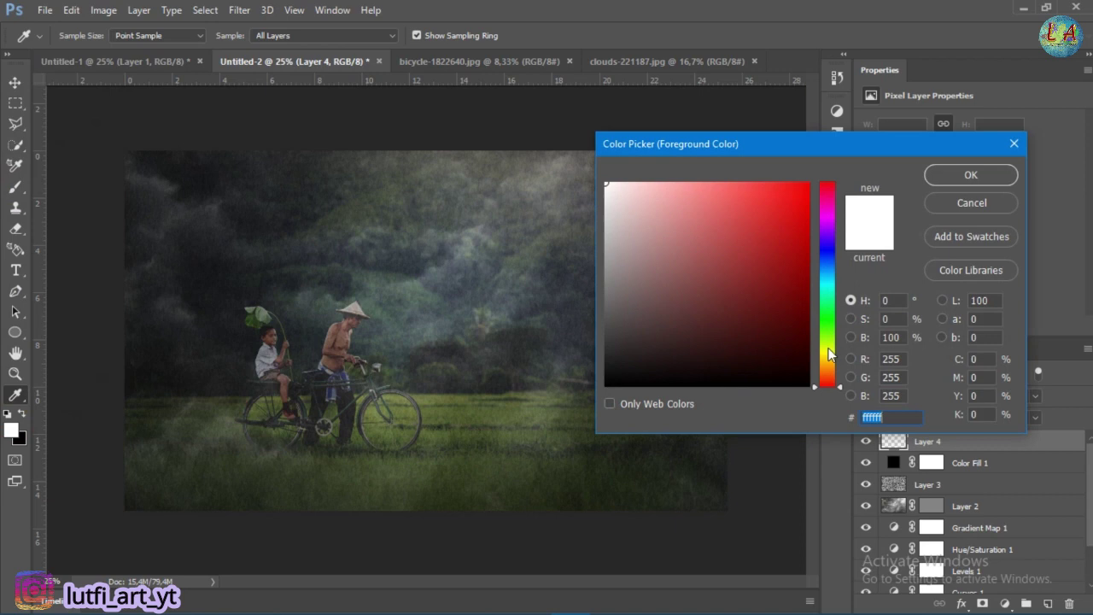
{"action": "left_click", "coordinate": [827, 356]}
{"action": "left_click", "coordinate": [800, 207]}
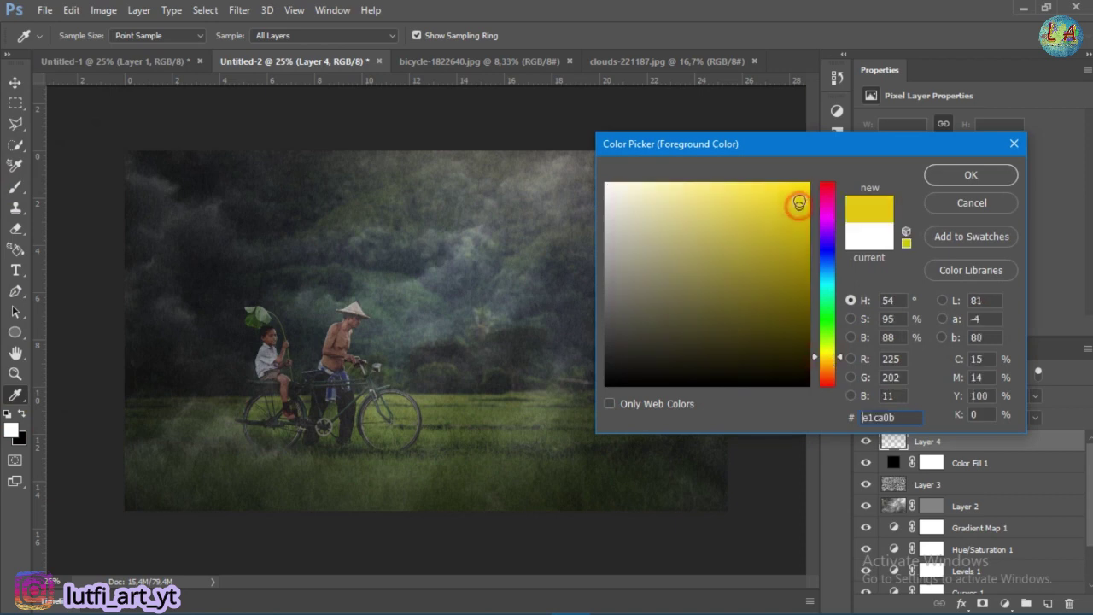
{"action": "left_click", "coordinate": [782, 182]}
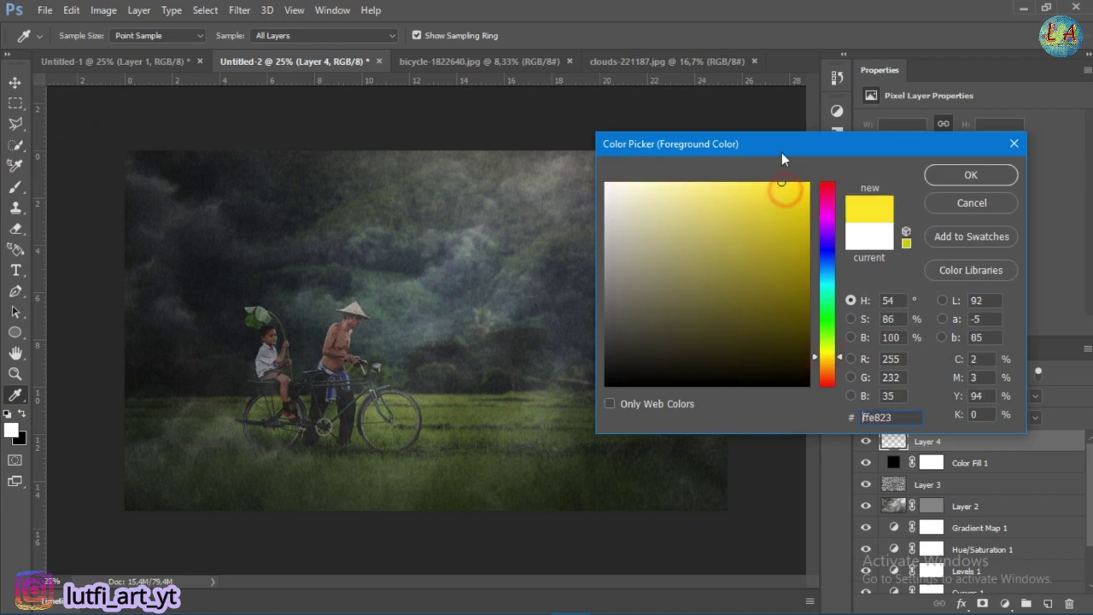
{"action": "left_click", "coordinate": [948, 174]}
{"action": "key", "text": "b"}
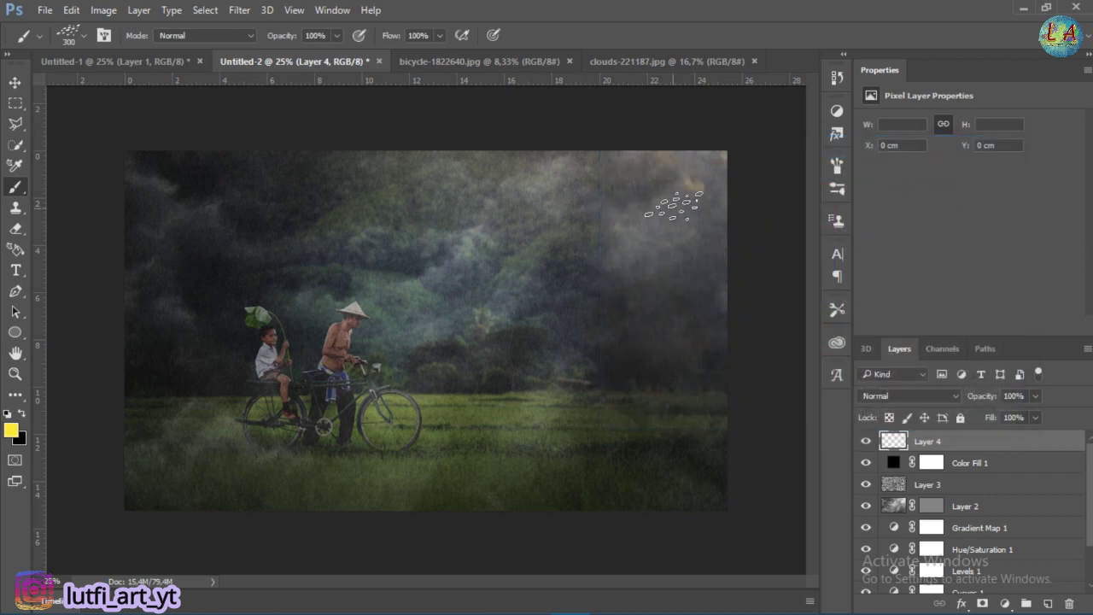
Paint a glow in the top-right corner with a soft round 700 px brush
{"action": "left_click", "coordinate": [72, 38]}
{"action": "left_click", "coordinate": [38, 190]}
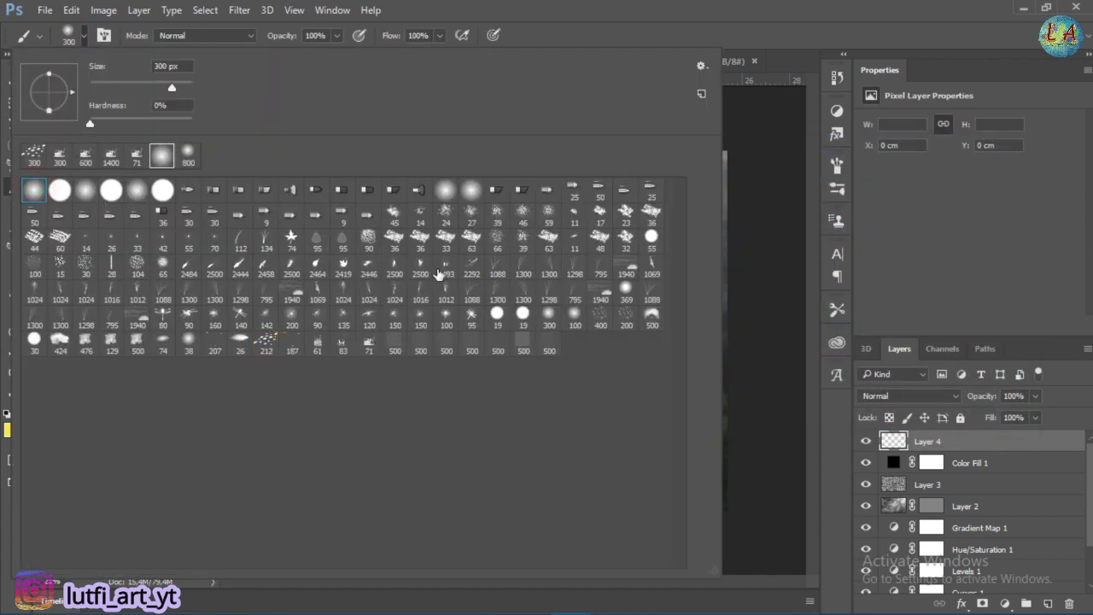
{"action": "key", "text": "Return"}
{"action": "key", "text": "bracketright"}
{"action": "key", "text": "bracketright"}
{"action": "key", "text": "bracketright"}
{"action": "key", "text": "bracketright"}
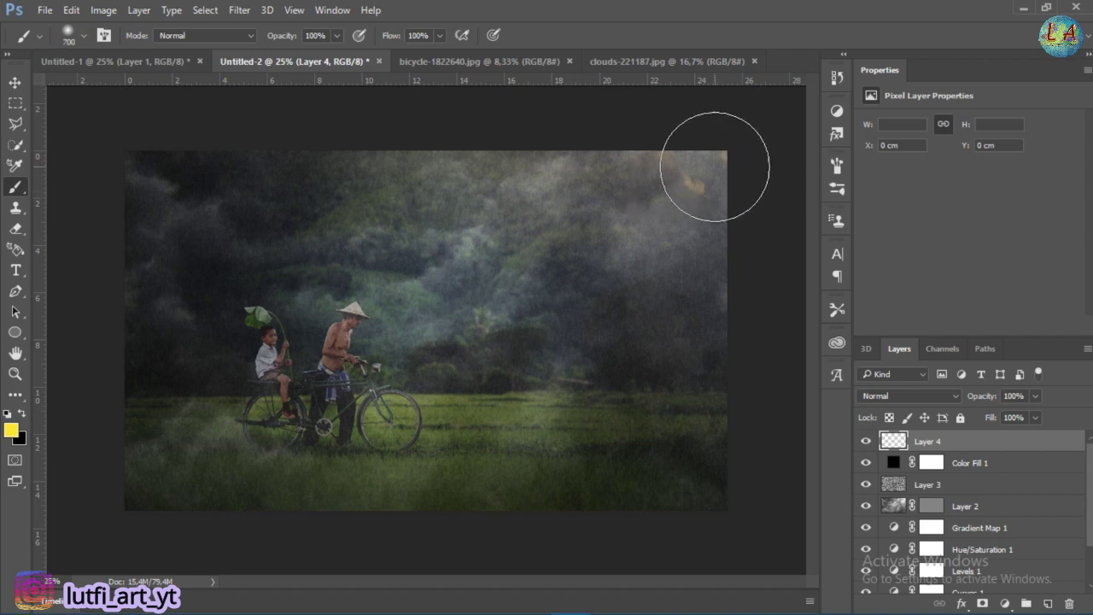
{"action": "left_click", "coordinate": [714, 167]}
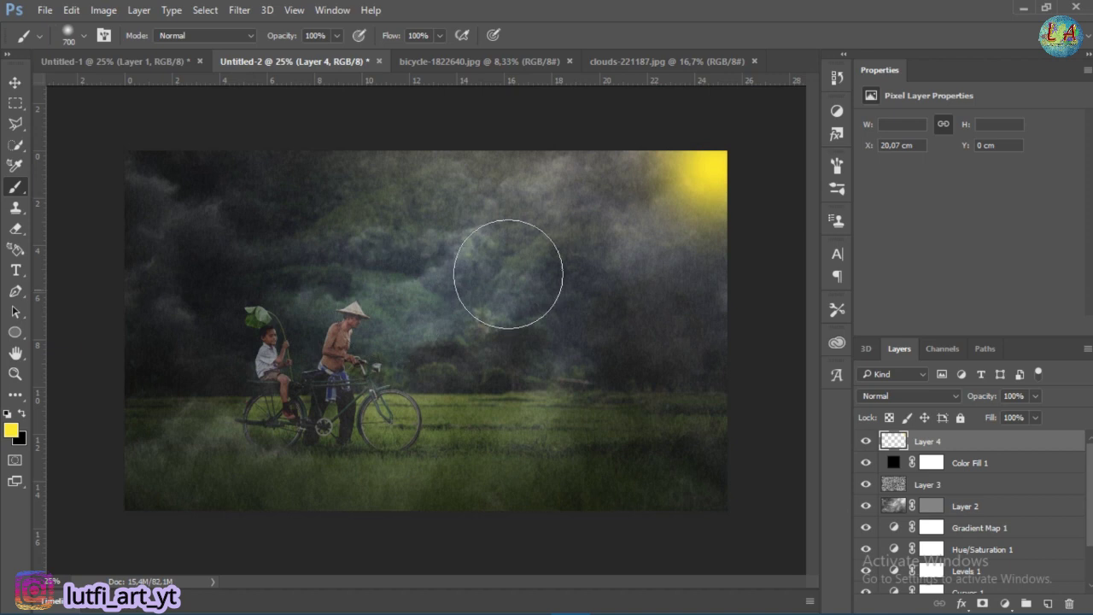
Blend Layer 4's yellow glow in Soft Light at 58% opacity
{"action": "left_click", "coordinate": [886, 394]}
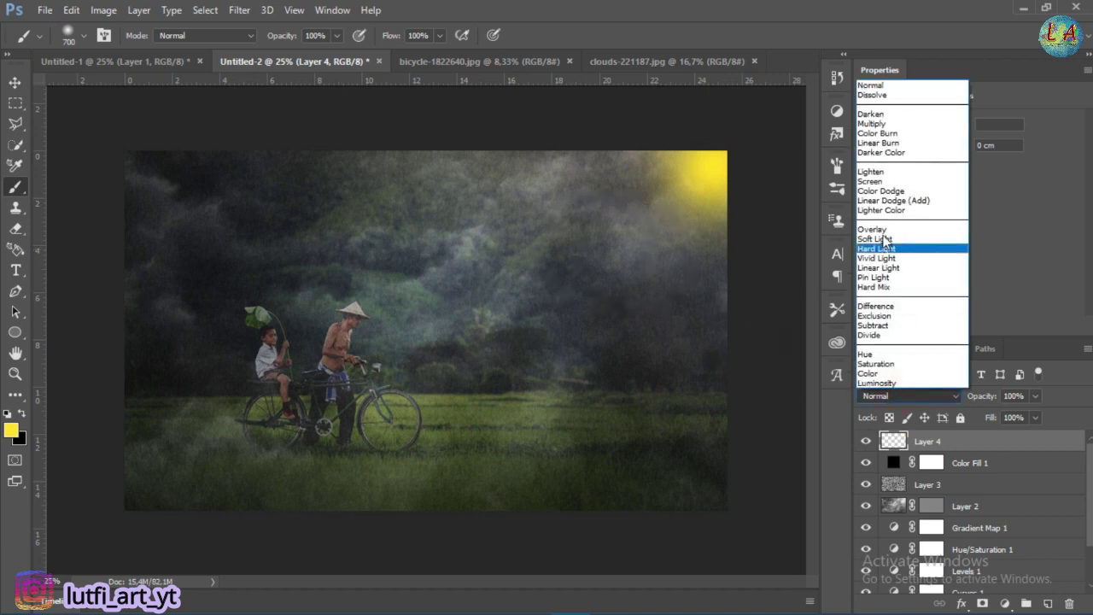
{"action": "left_click", "coordinate": [896, 241]}
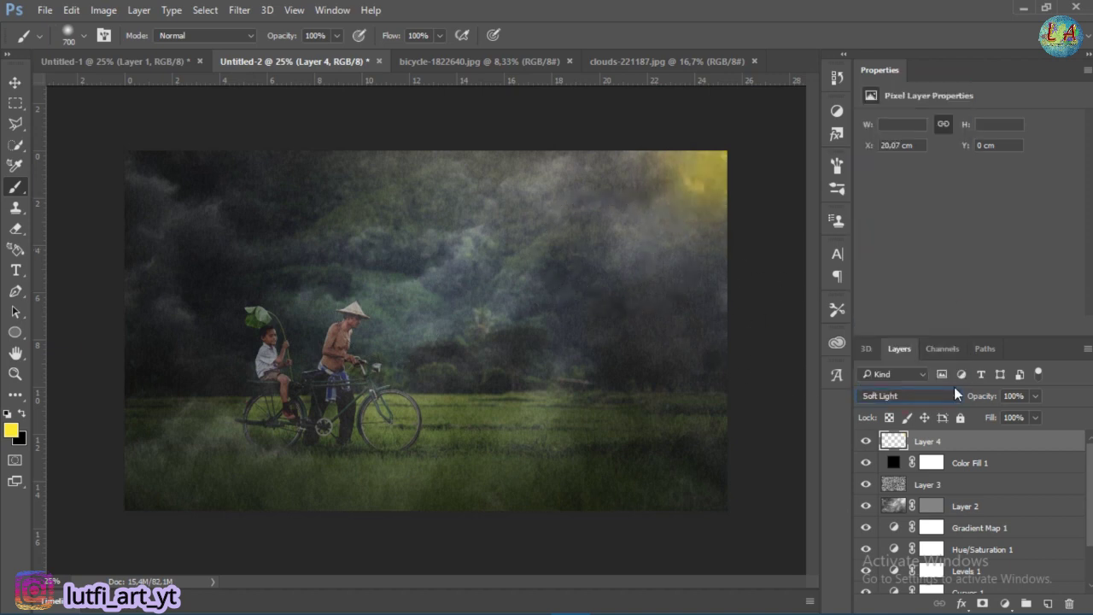
{"action": "left_click_drag", "start_coordinate": [995, 400], "coordinate": [984, 395]}
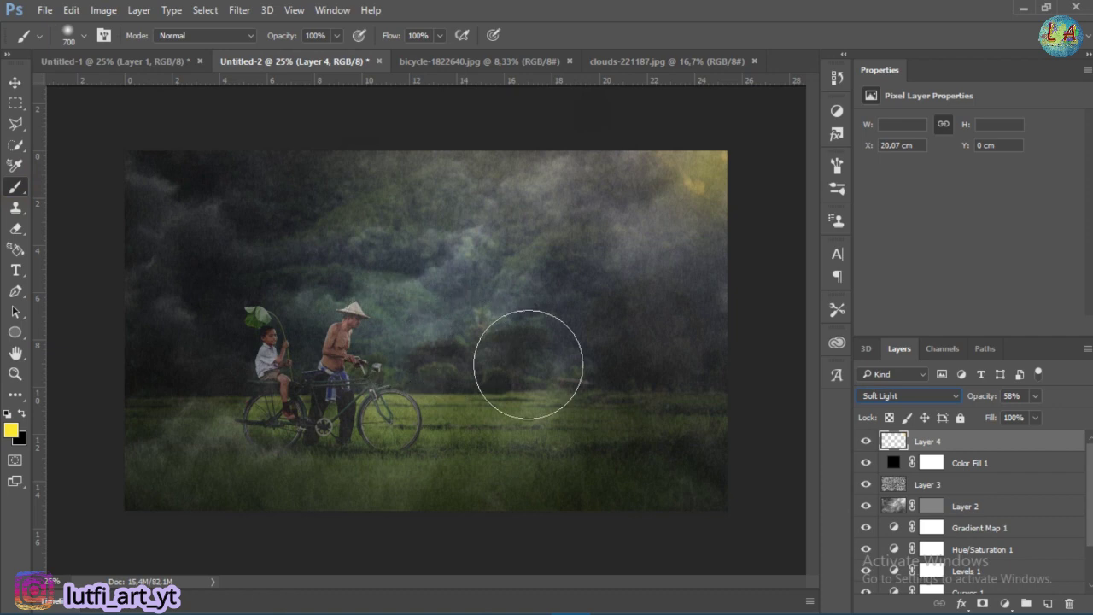
{"action": "left_click", "coordinate": [14, 81]}
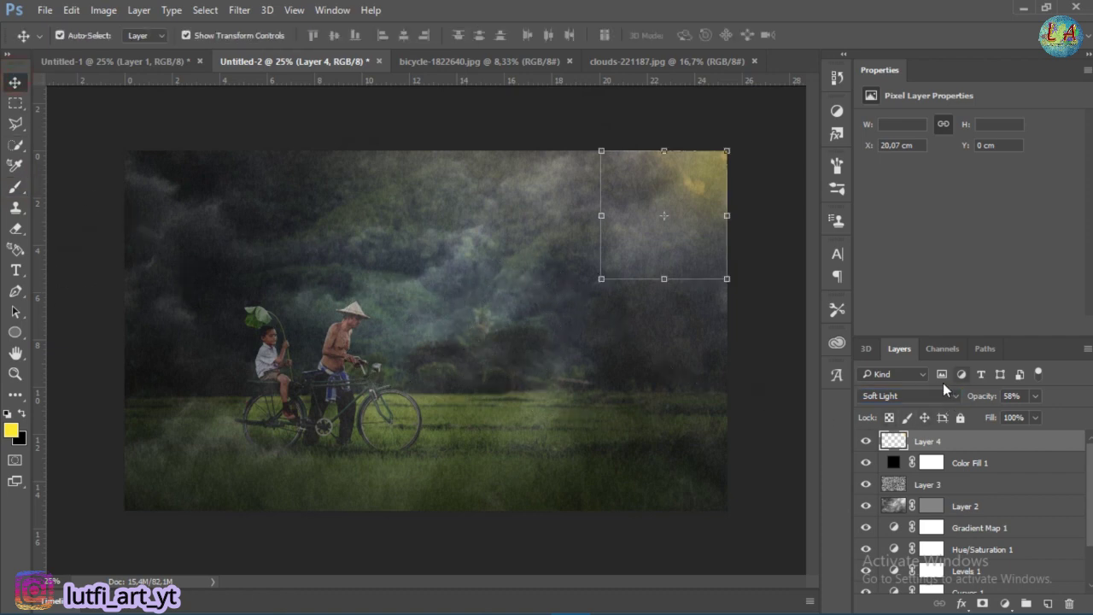
Dim Layer 4 further and scale the glow up to about 414%
{"action": "left_click_drag", "start_coordinate": [992, 397], "coordinate": [969, 402]}
{"action": "left_click_drag", "start_coordinate": [602, 215], "coordinate": [356, 215]}
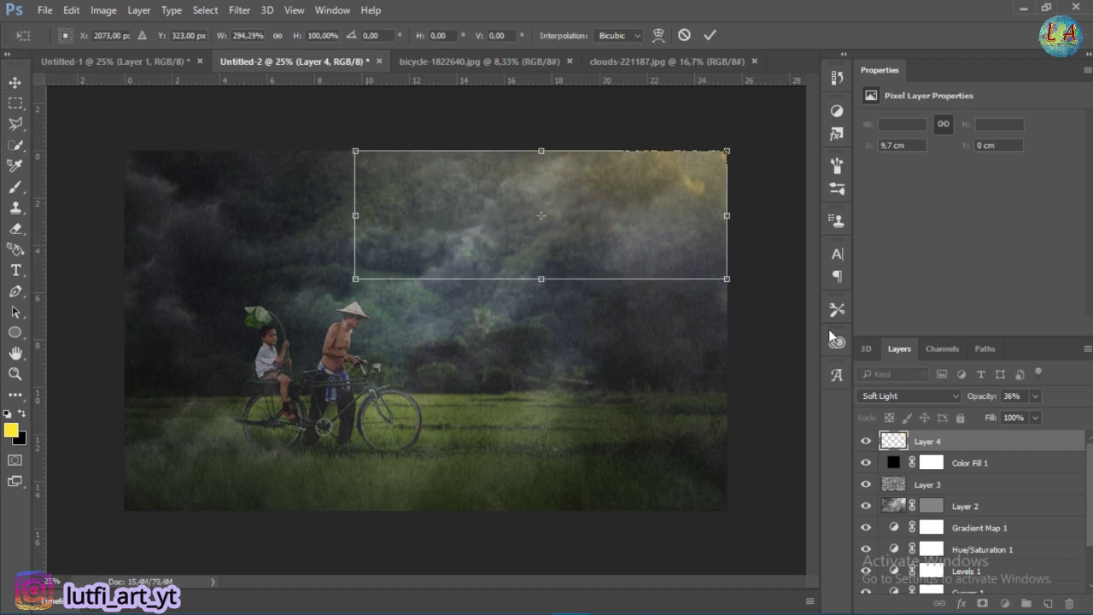
{"action": "left_click_drag", "start_coordinate": [541, 280], "coordinate": [541, 440]}
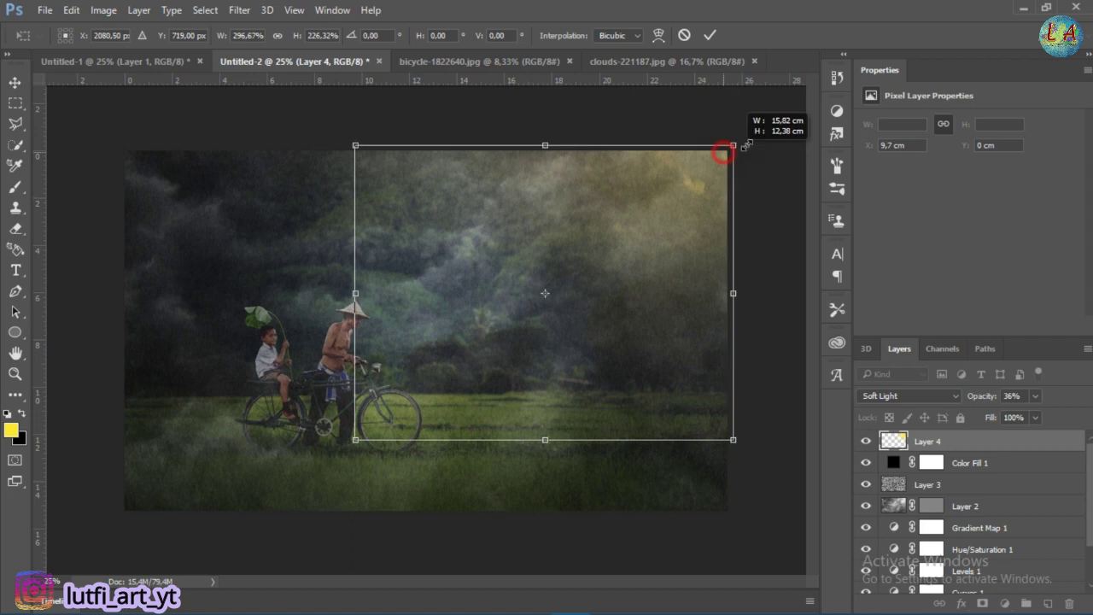
{"action": "left_click_drag", "start_coordinate": [724, 151], "coordinate": [774, 115]}
{"action": "left_click_drag", "start_coordinate": [355, 440], "coordinate": [250, 521]}
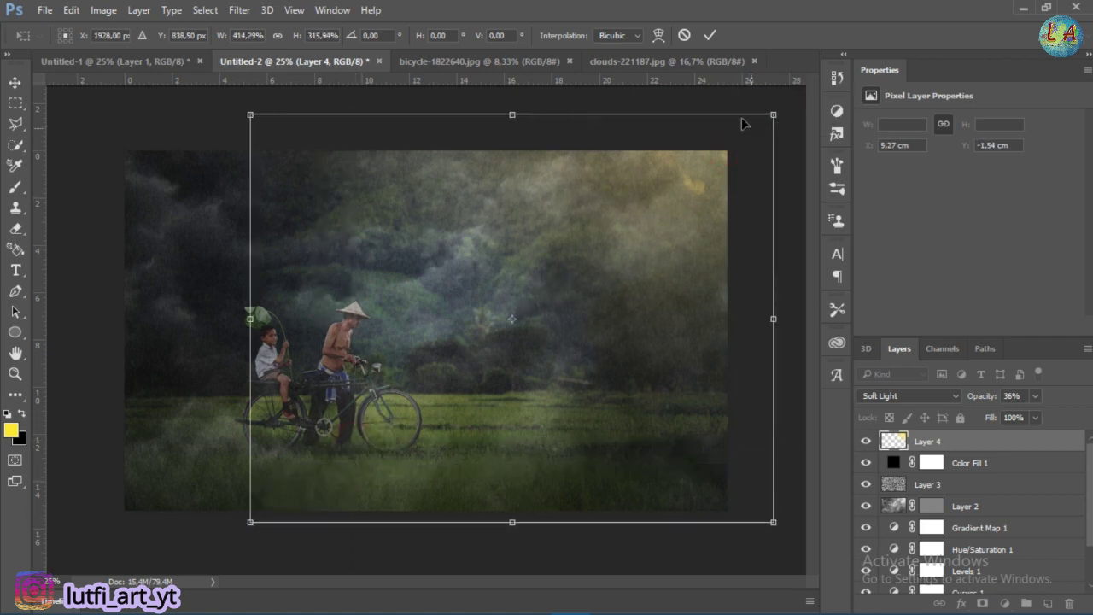
Reposition the enlarged glow, apply the transform, and add an empty Layer 5 above
{"action": "left_click_drag", "start_coordinate": [615, 357], "coordinate": [592, 339]}
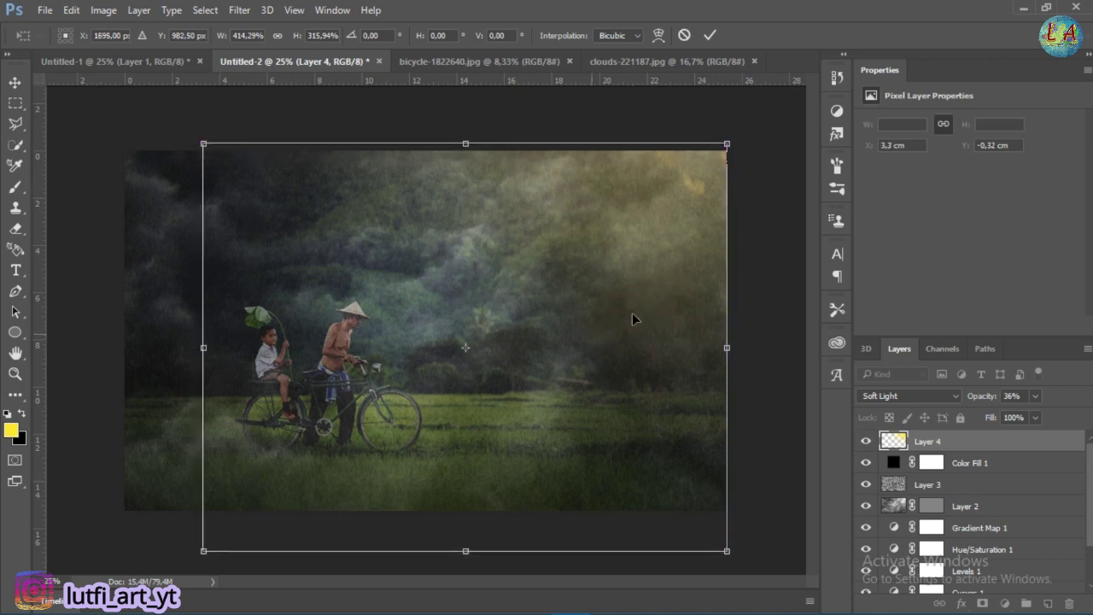
{"action": "left_click_drag", "start_coordinate": [592, 339], "coordinate": [680, 254]}
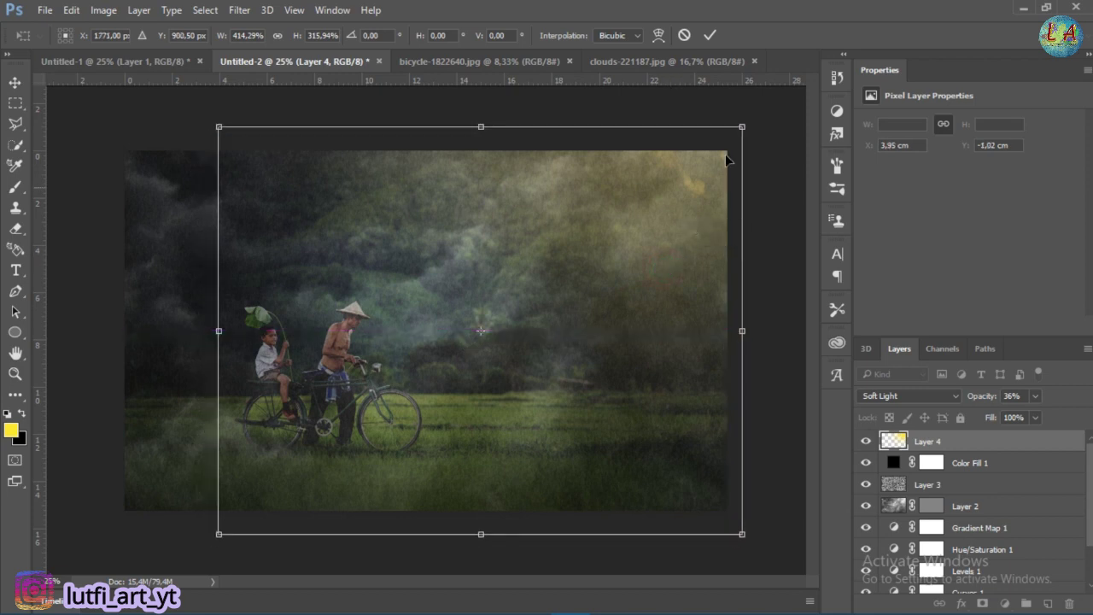
{"action": "left_click", "coordinate": [710, 37]}
{"action": "left_click", "coordinate": [781, 171]}
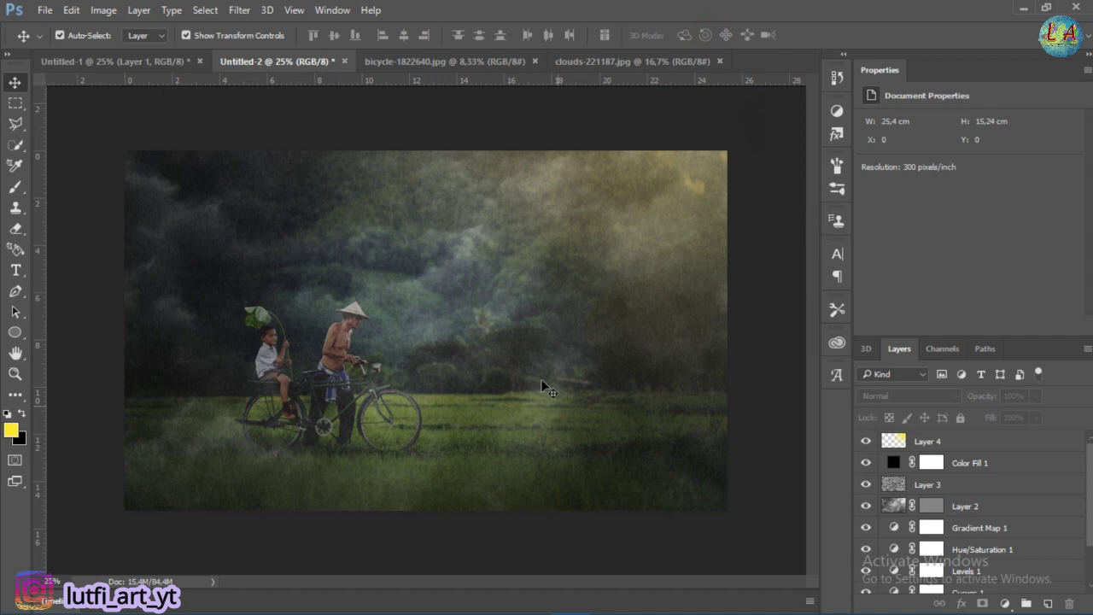
{"action": "left_click", "coordinate": [929, 440]}
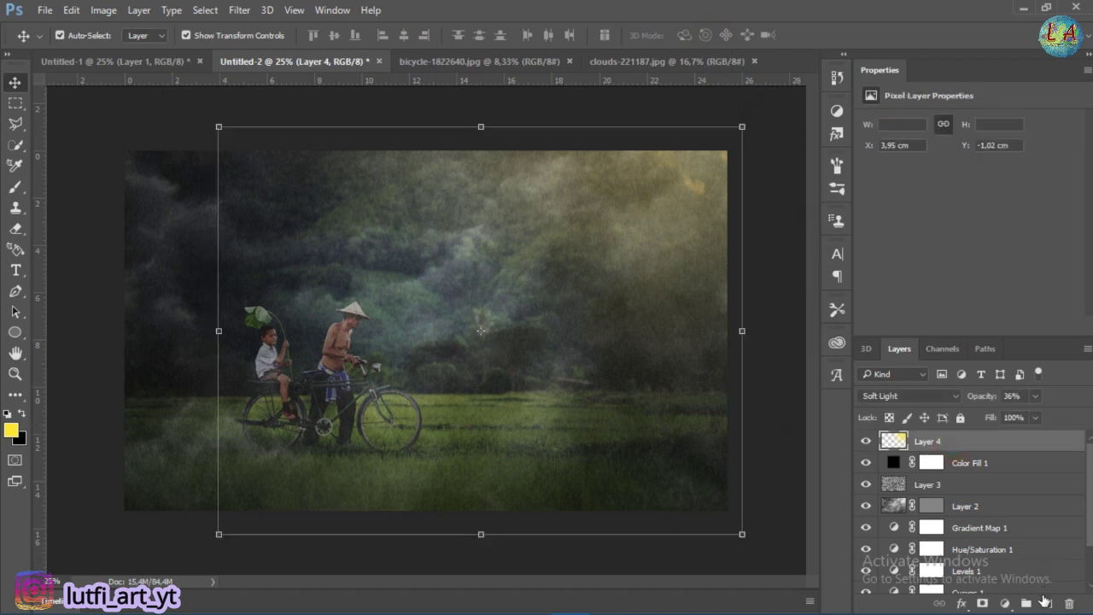
{"action": "left_click", "coordinate": [1046, 602]}
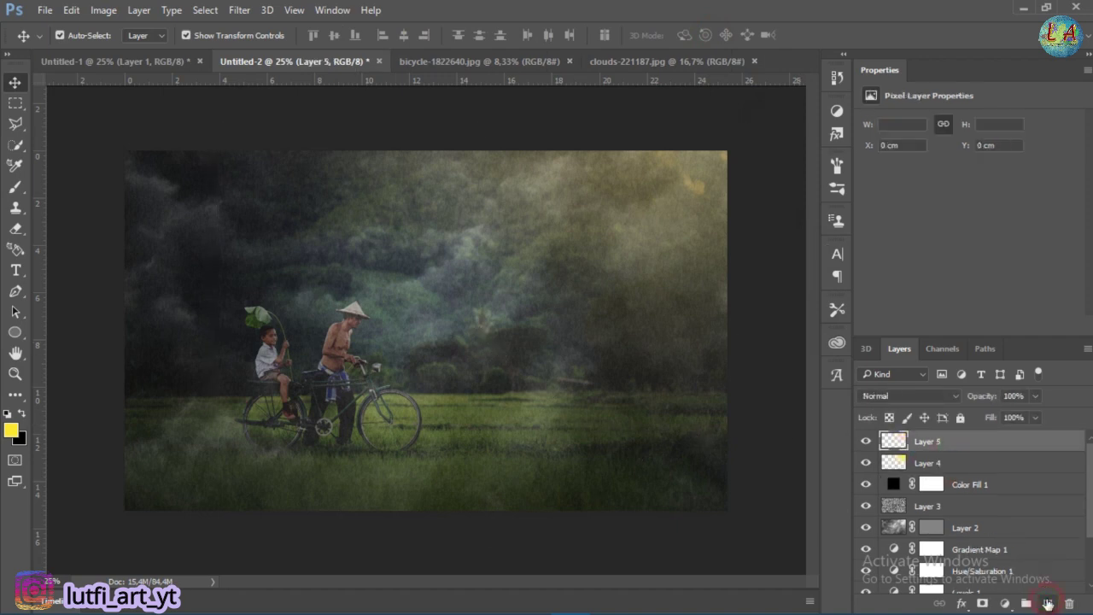
{"action": "left_click", "coordinate": [15, 187]}
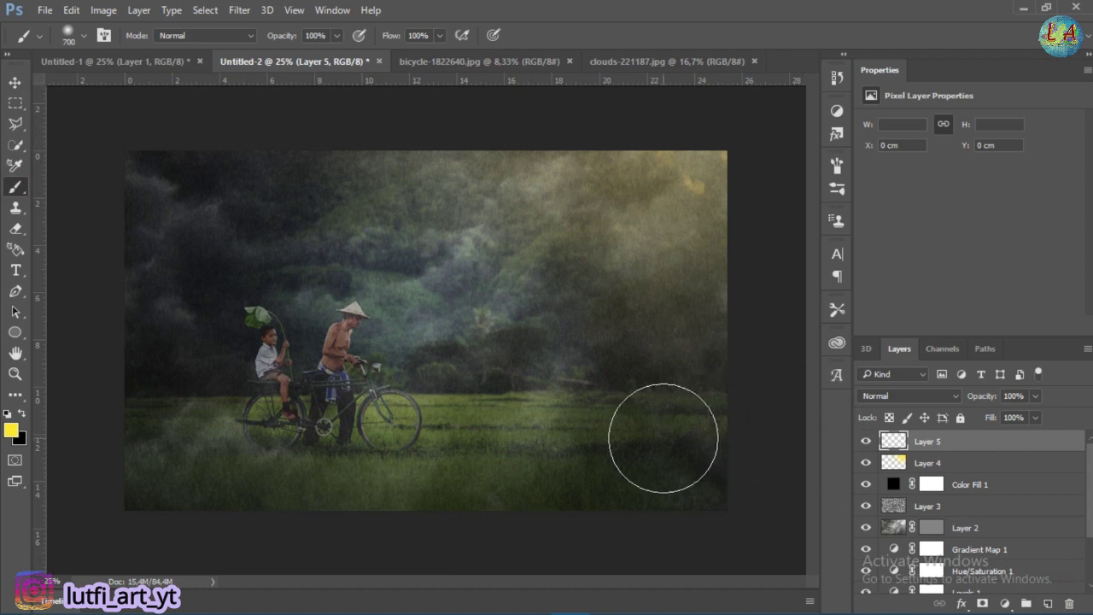
With a much larger brush, paint a light-yellow fff38f glow at the image centre on Layer 5
{"action": "key", "text": "bracketright"}
{"action": "key", "text": "bracketright"}
{"action": "key", "text": "bracketright"}
{"action": "key", "text": "bracketright"}
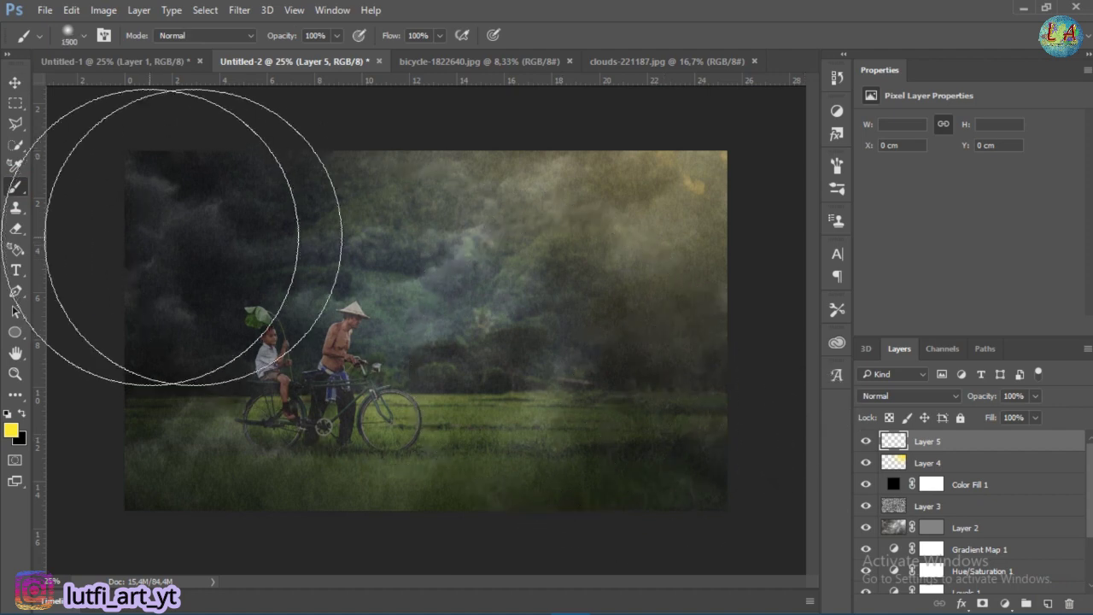
{"action": "left_click", "coordinate": [12, 432]}
{"action": "left_click", "coordinate": [695, 182]}
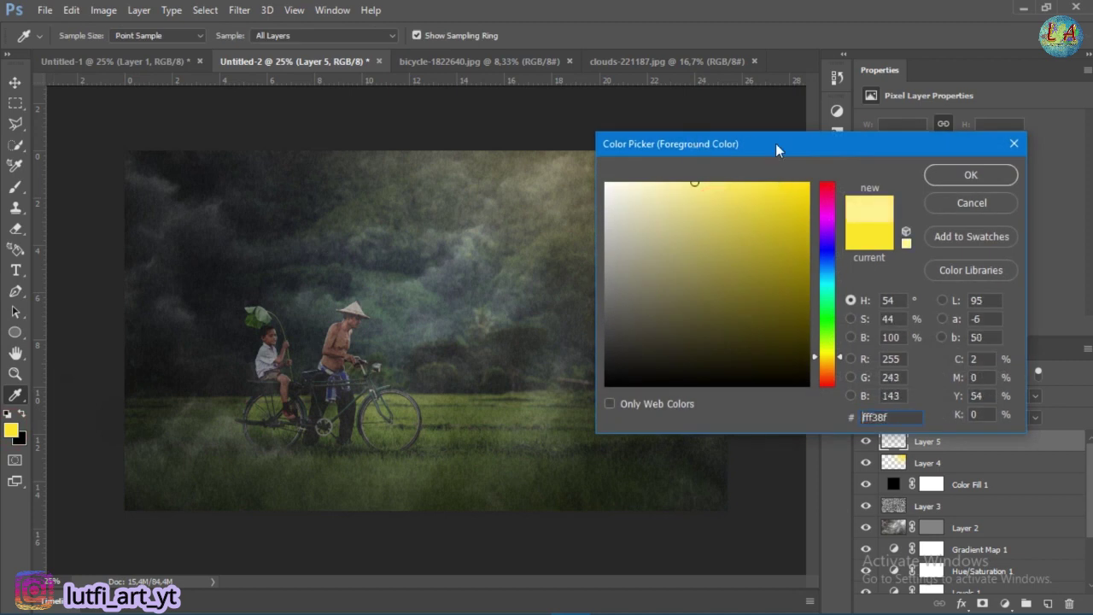
{"action": "left_click", "coordinate": [1008, 177]}
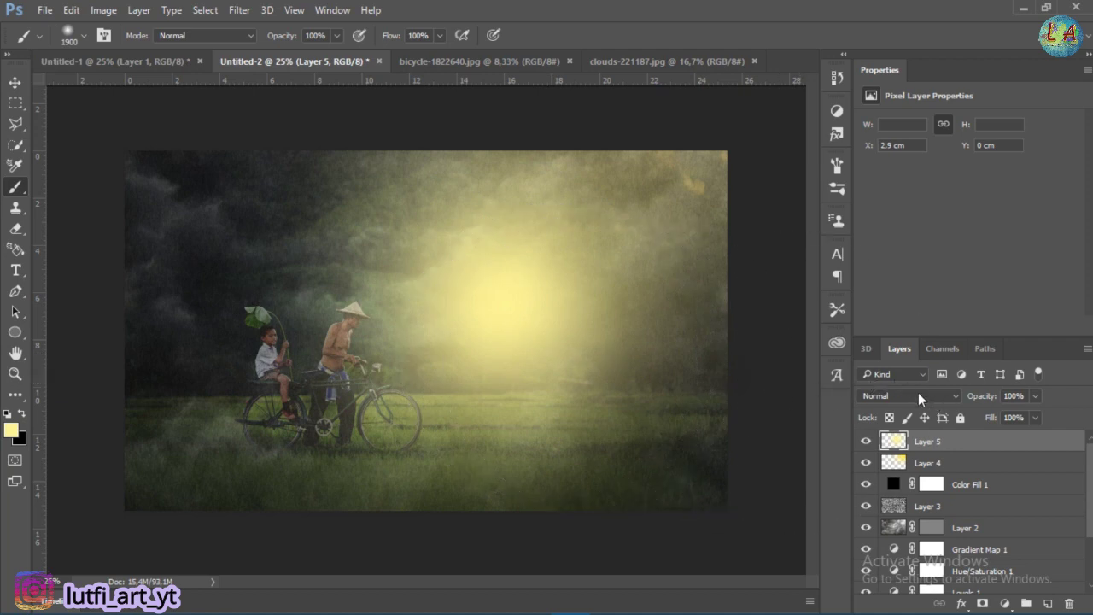
{"action": "key", "text": "ctrl+z"}
{"action": "key", "text": "ctrl+z"}
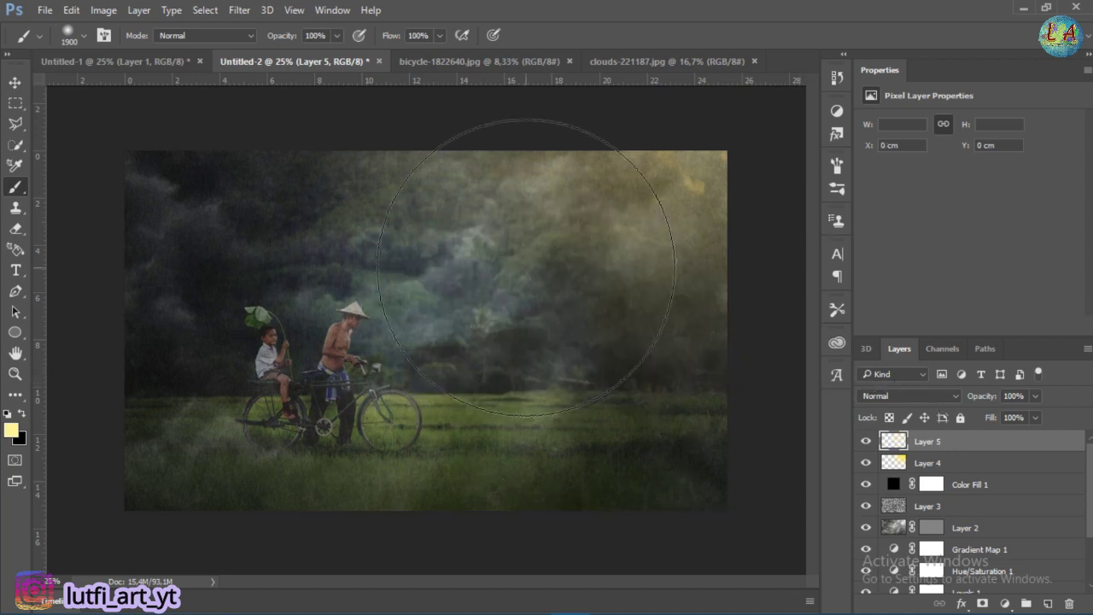
{"action": "key", "text": "bracketright"}
{"action": "key", "text": "bracketright"}
{"action": "key", "text": "bracketright"}
{"action": "key", "text": "bracketright"}
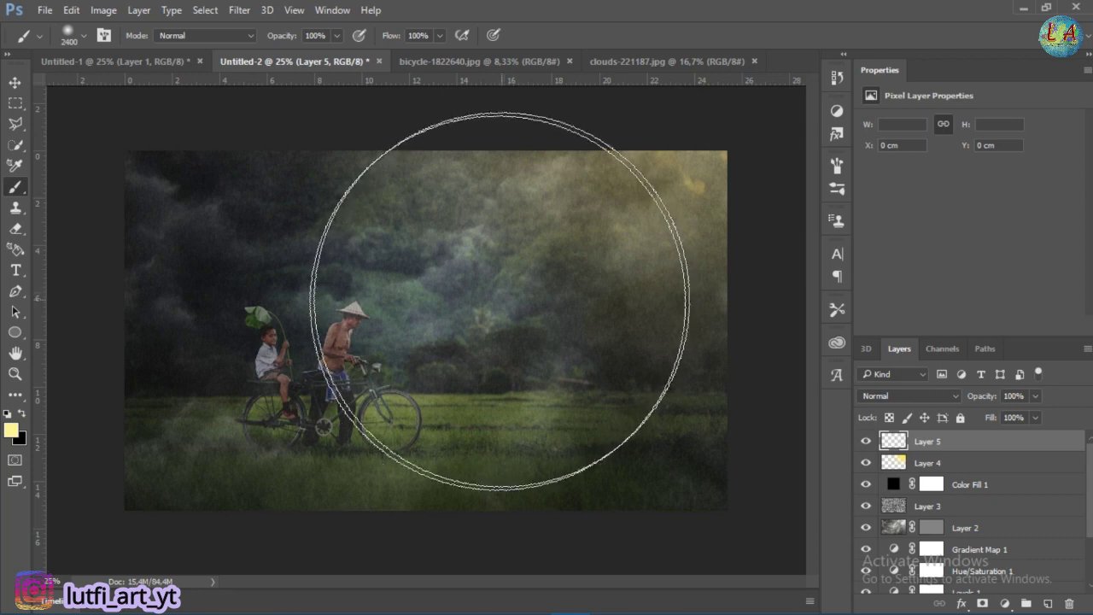
{"action": "left_click", "coordinate": [487, 314]}
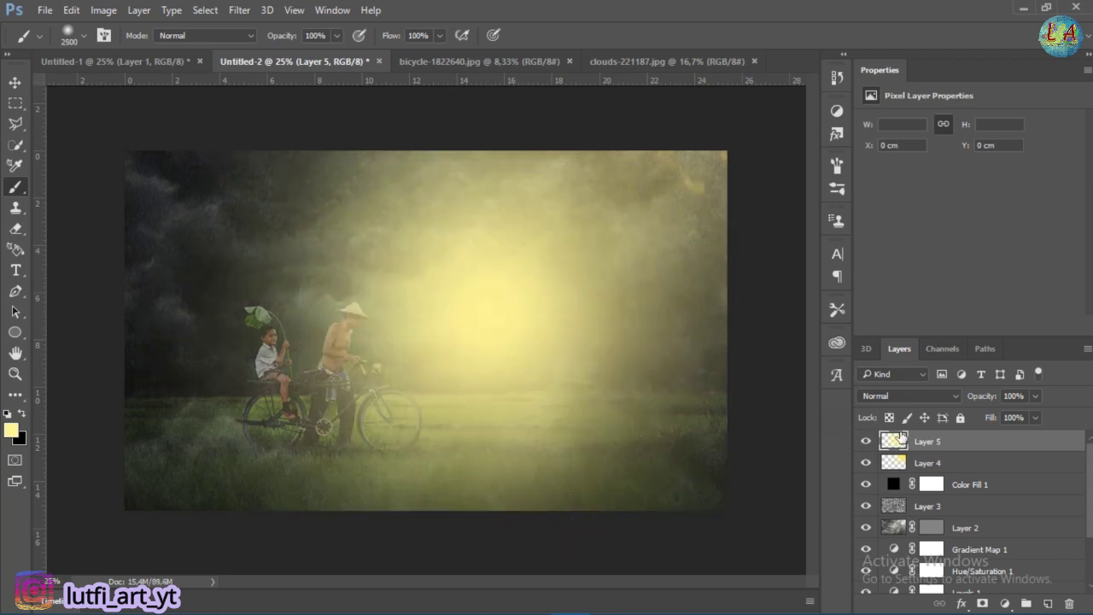
{"action": "left_click", "coordinate": [930, 395]}
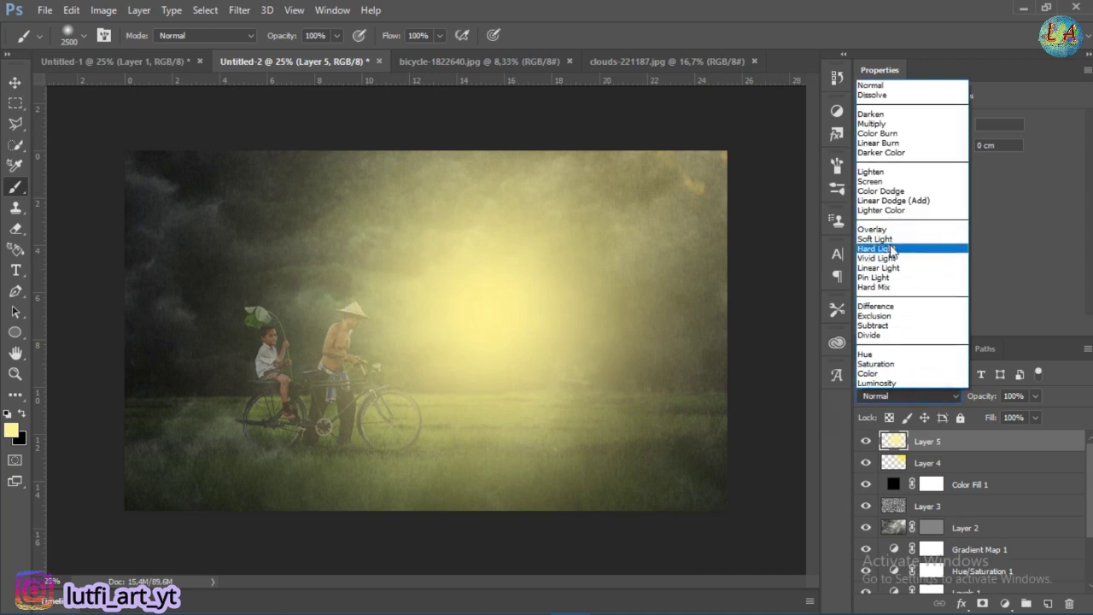
Blend Layer 5 in Soft Light at 20% opacity and lower Layer 4 to 30%
{"action": "left_click", "coordinate": [889, 240]}
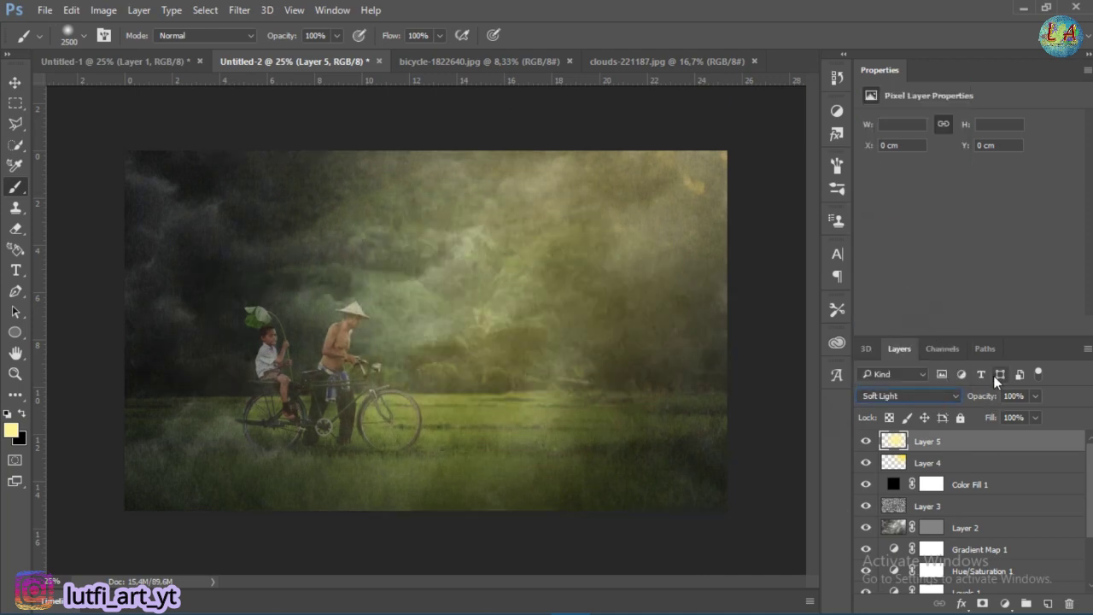
{"action": "mouse_move", "coordinate": [991, 396]}
{"action": "left_mouse_down"}
{"action": "mouse_move", "coordinate": [964, 399]}
{"action": "mouse_move", "coordinate": [983, 400]}
{"action": "left_mouse_up"}
{"action": "left_click", "coordinate": [867, 441]}
{"action": "left_click", "coordinate": [867, 440]}
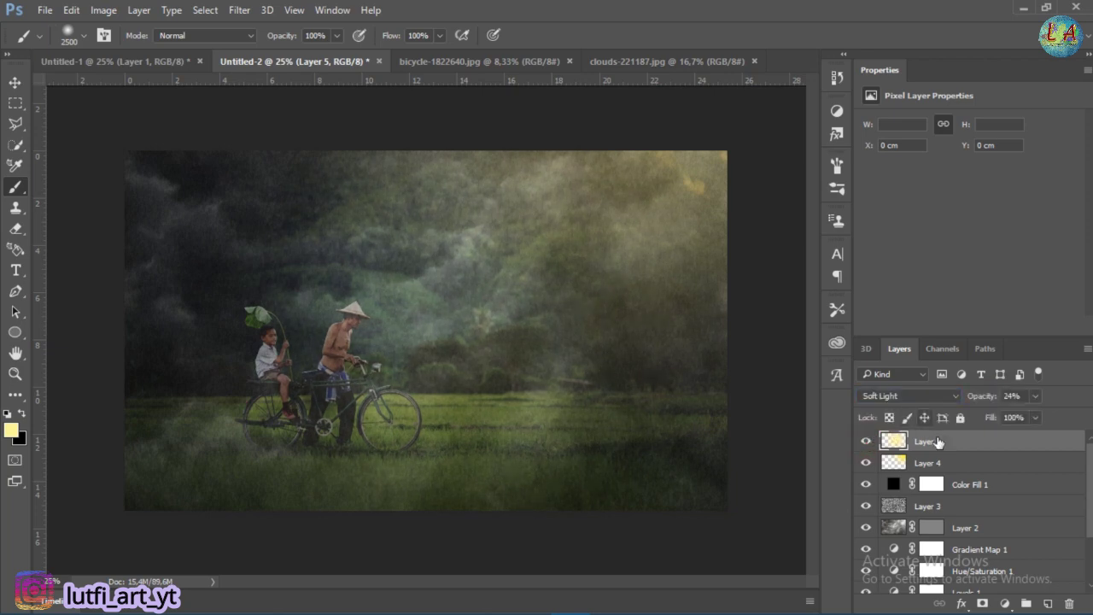
{"action": "left_click", "coordinate": [956, 461]}
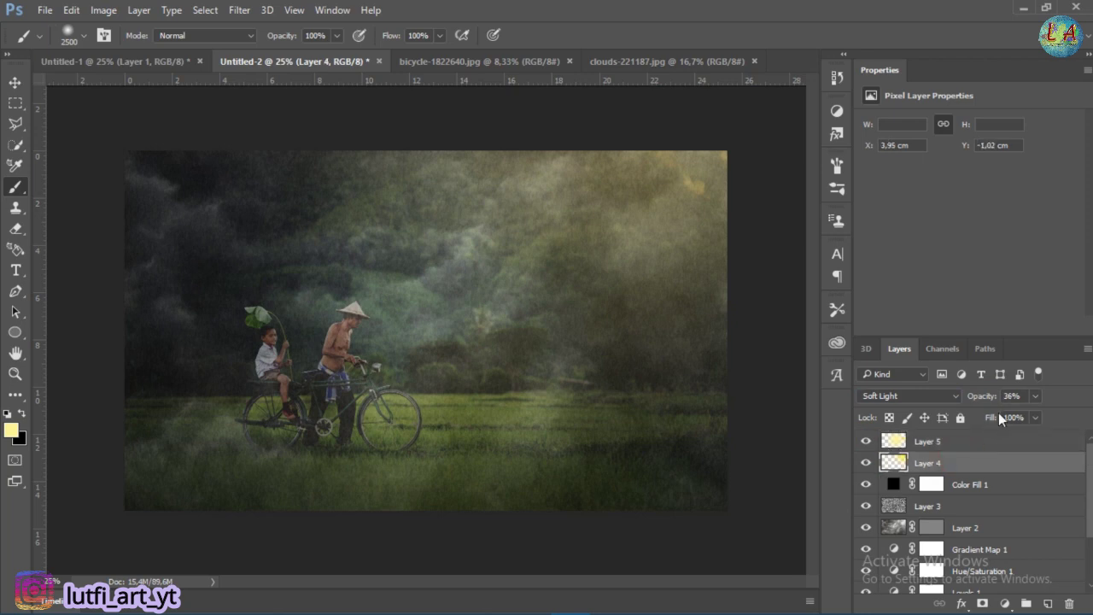
{"action": "left_click_drag", "start_coordinate": [993, 401], "coordinate": [988, 402]}
{"action": "left_click", "coordinate": [965, 441]}
{"action": "left_click_drag", "start_coordinate": [989, 400], "coordinate": [984, 402]}
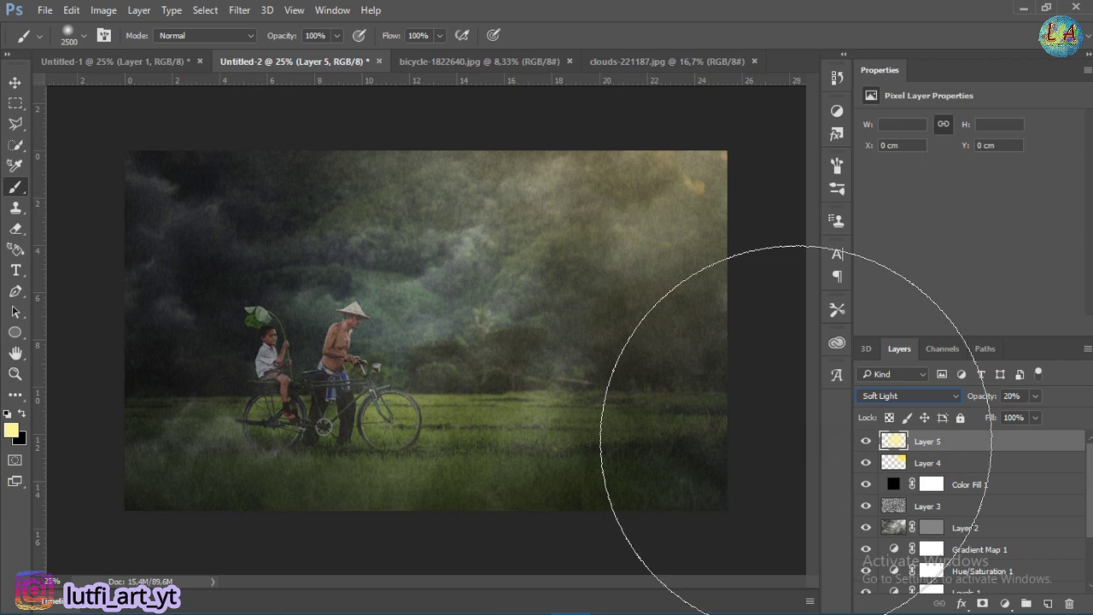
{"action": "left_click", "coordinate": [16, 83]}
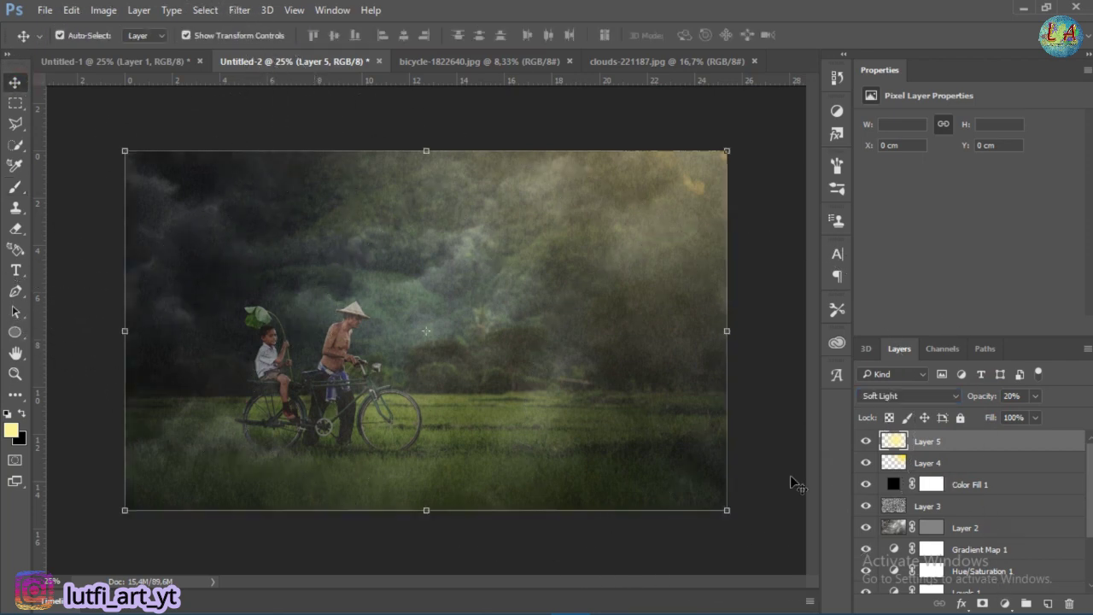
Add a Gradient Fill layer and set the gradient's left stop to dark violet 160038
{"action": "left_click", "coordinate": [1005, 603]}
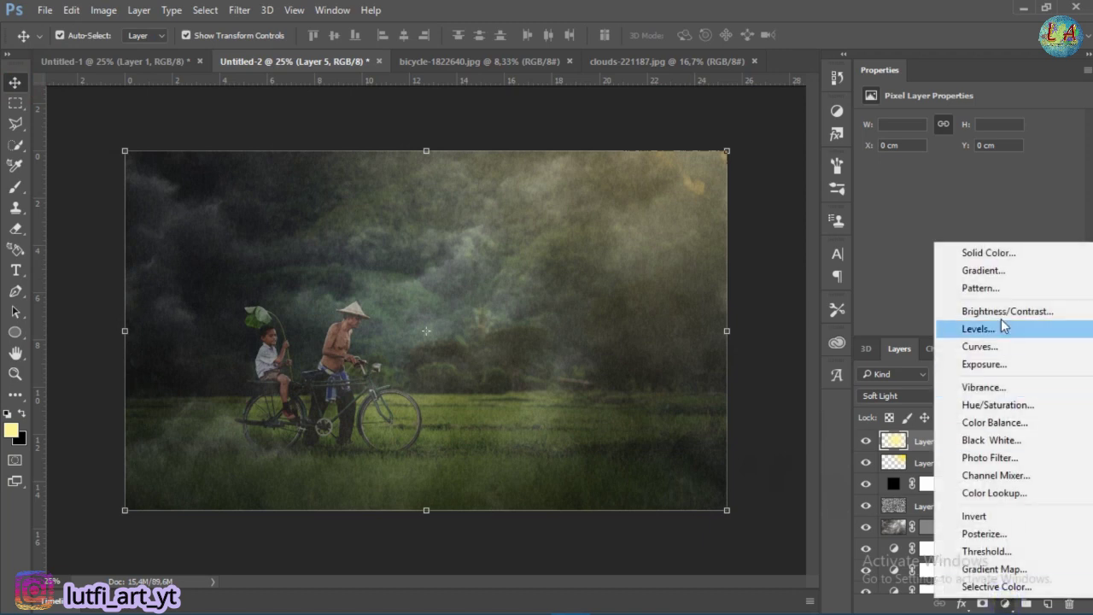
{"action": "left_click", "coordinate": [998, 271]}
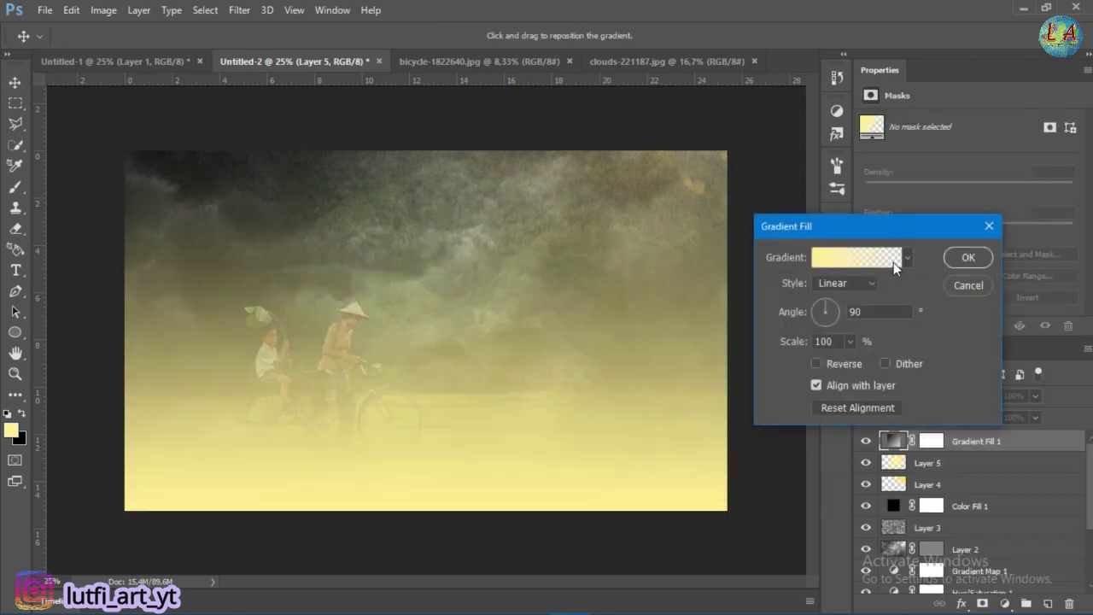
{"action": "left_click", "coordinate": [888, 259]}
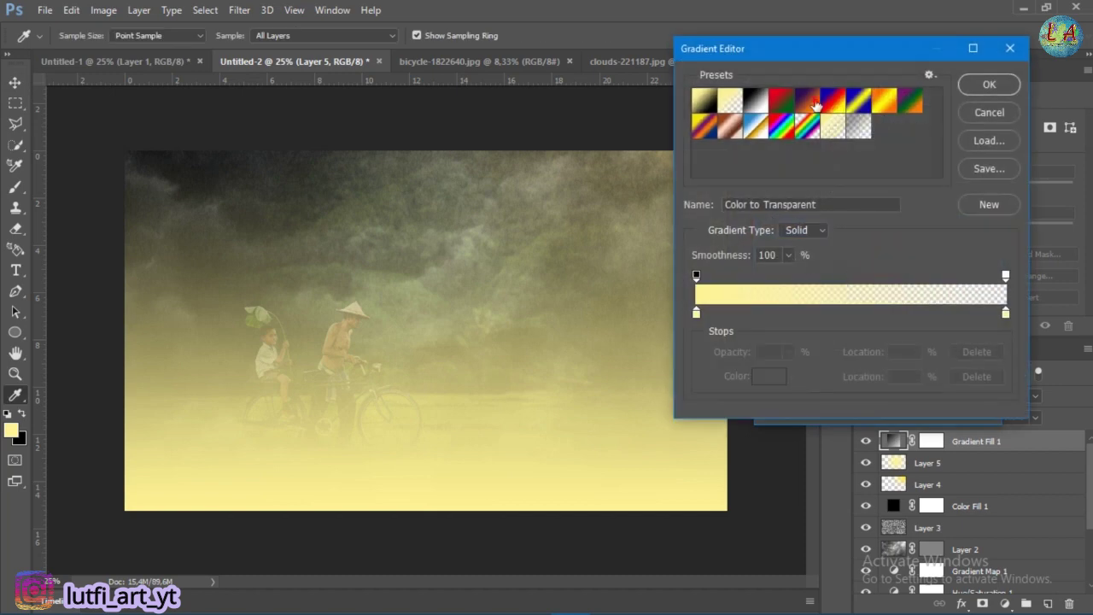
{"action": "left_click", "coordinate": [816, 103]}
{"action": "left_click", "coordinate": [696, 315]}
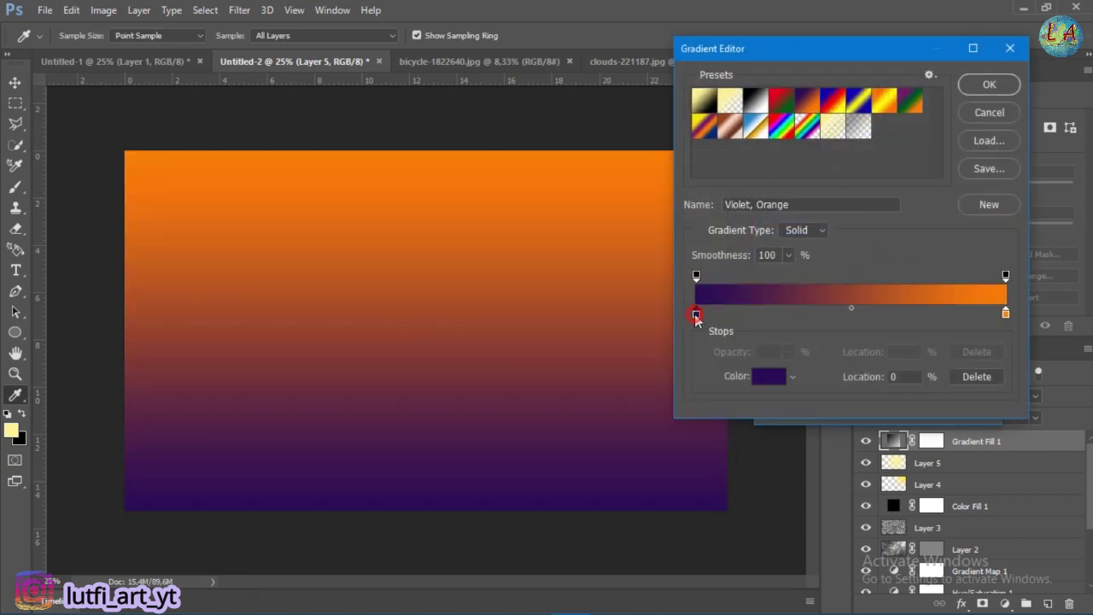
{"action": "left_click", "coordinate": [771, 377]}
{"action": "left_click", "coordinate": [794, 342]}
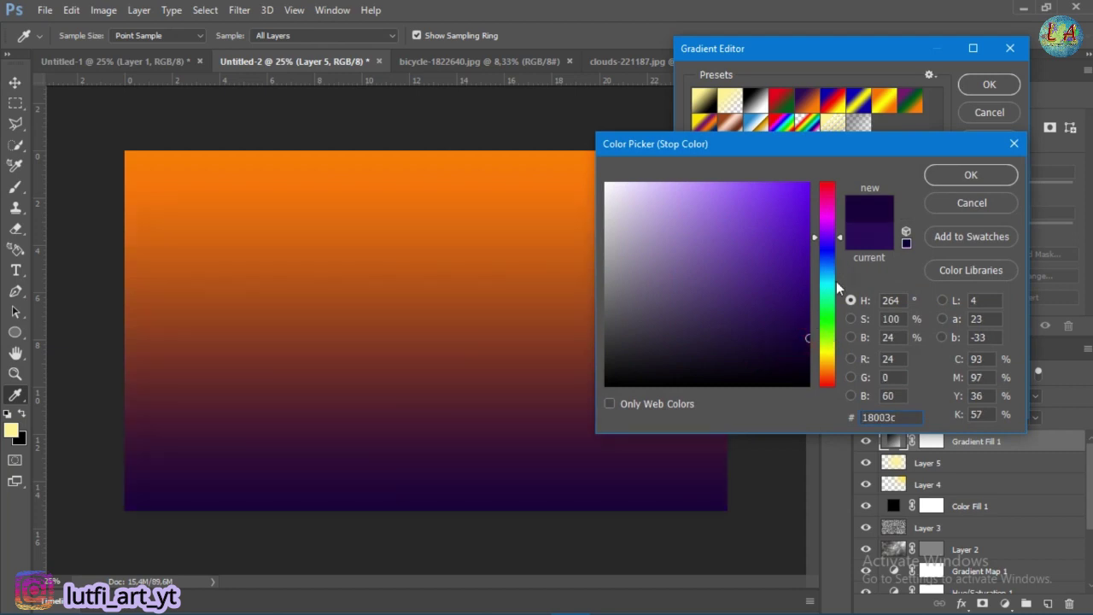
{"action": "left_click", "coordinate": [808, 341]}
{"action": "left_click", "coordinate": [961, 177]}
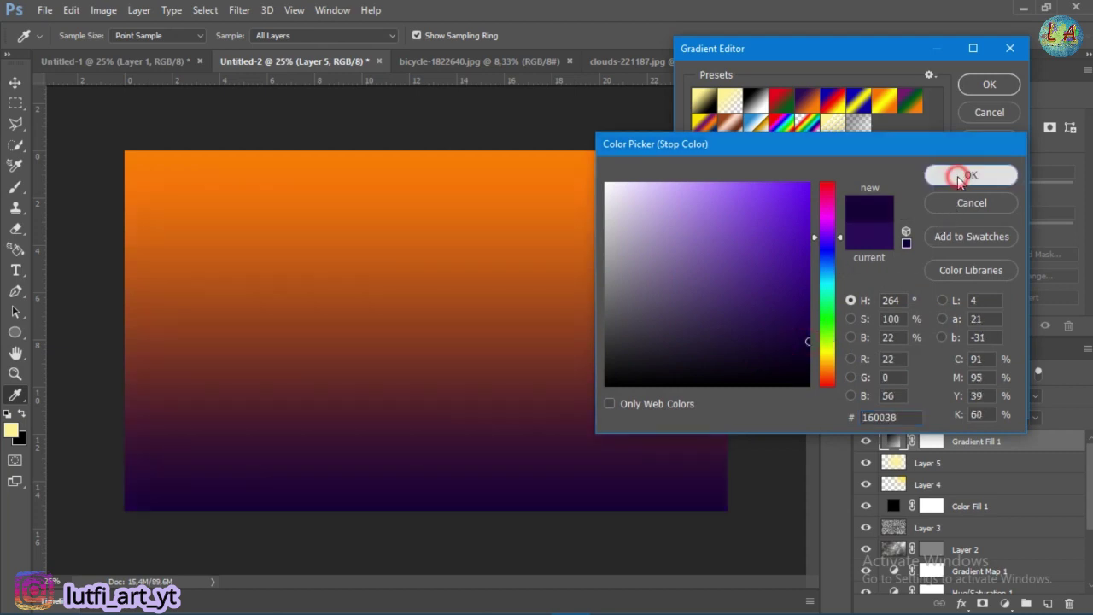
Set the right stop to dark grey 222222 and confirm the 90° linear gradient fill
{"action": "left_click", "coordinate": [1006, 314]}
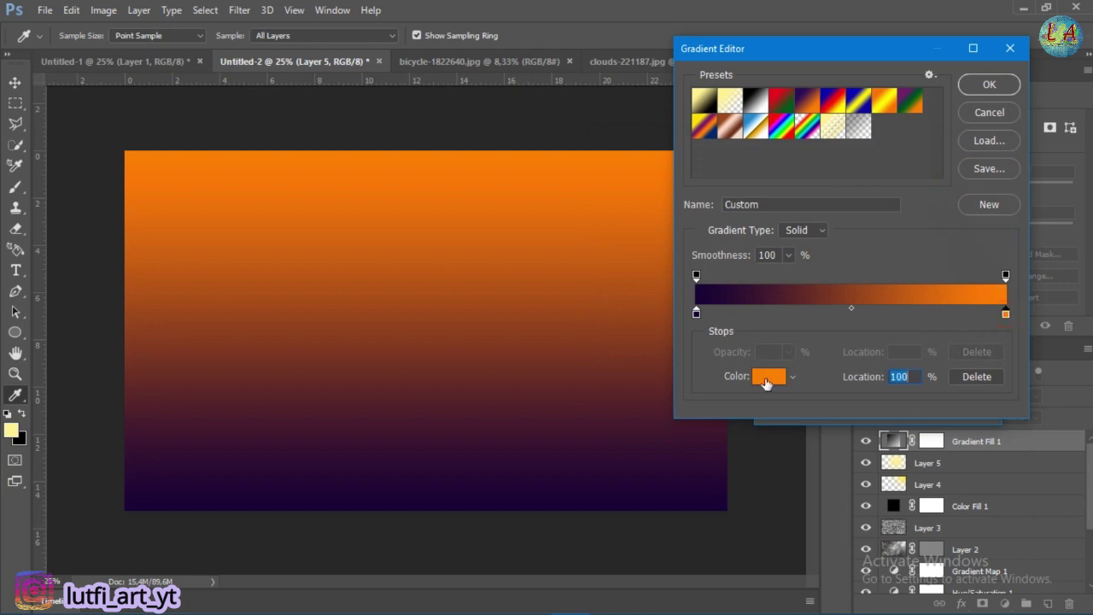
{"action": "left_click", "coordinate": [767, 383]}
{"action": "left_click_drag", "start_coordinate": [649, 351], "coordinate": [606, 352]}
{"action": "left_click", "coordinate": [605, 358]}
{"action": "left_click", "coordinate": [963, 176]}
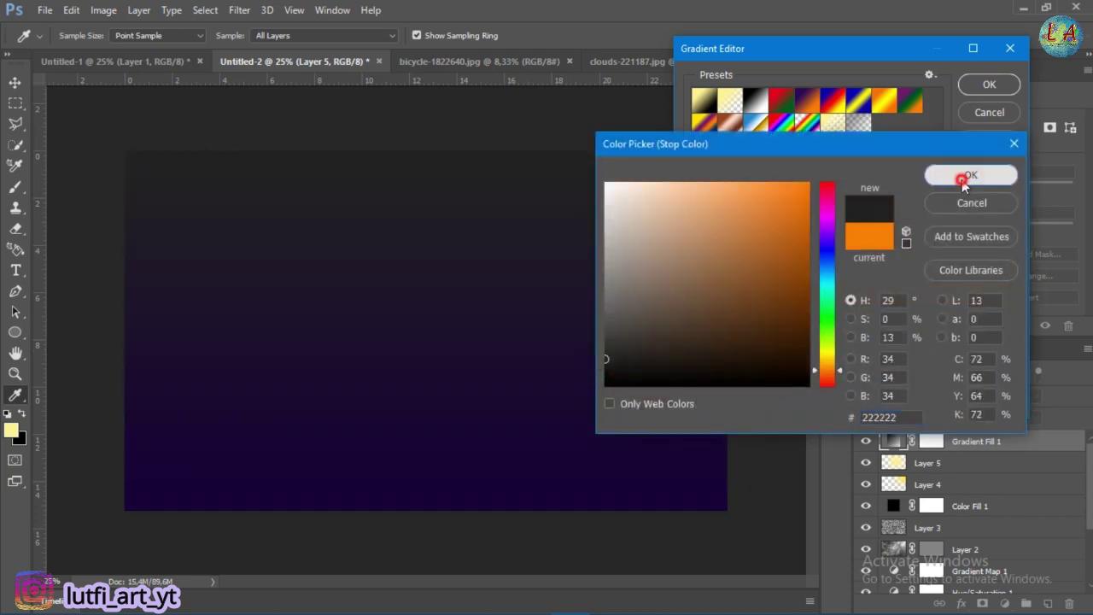
{"action": "left_click", "coordinate": [989, 86]}
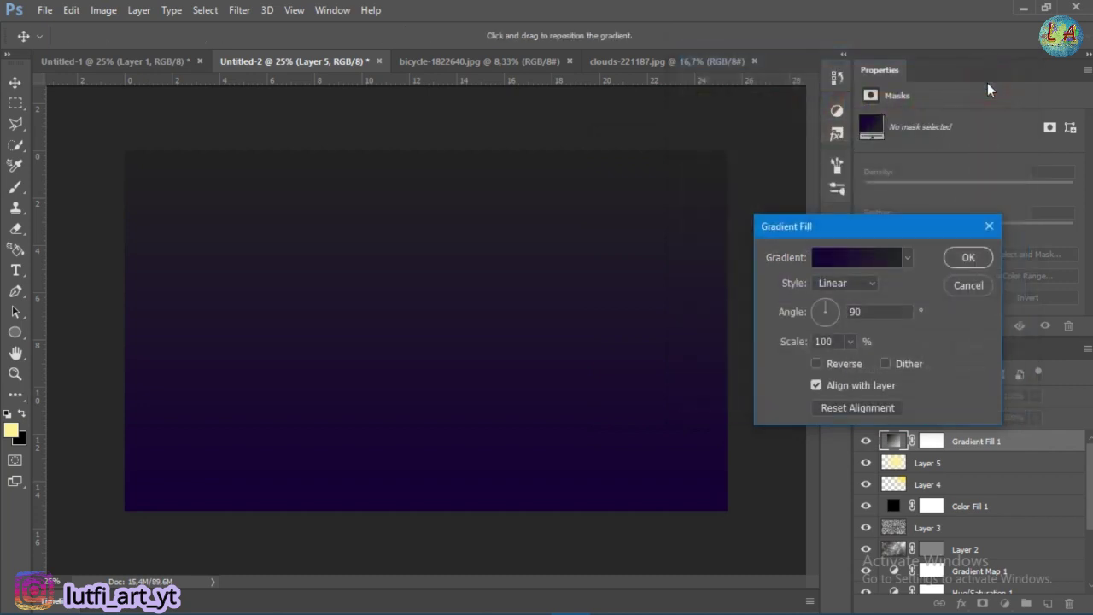
{"action": "left_click", "coordinate": [969, 258]}
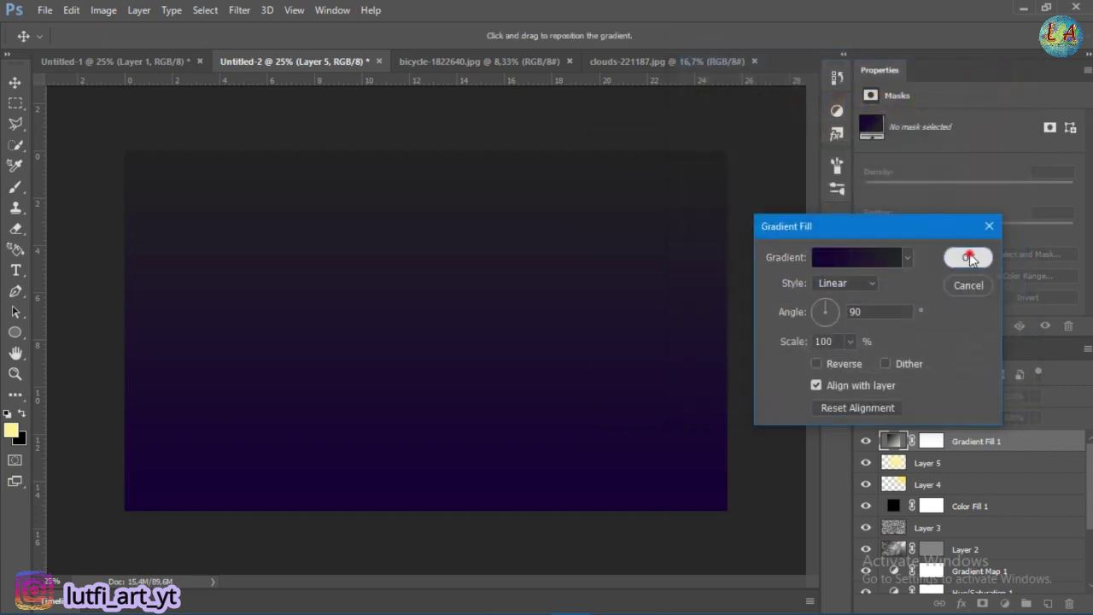
{"action": "left_click", "coordinate": [940, 388]}
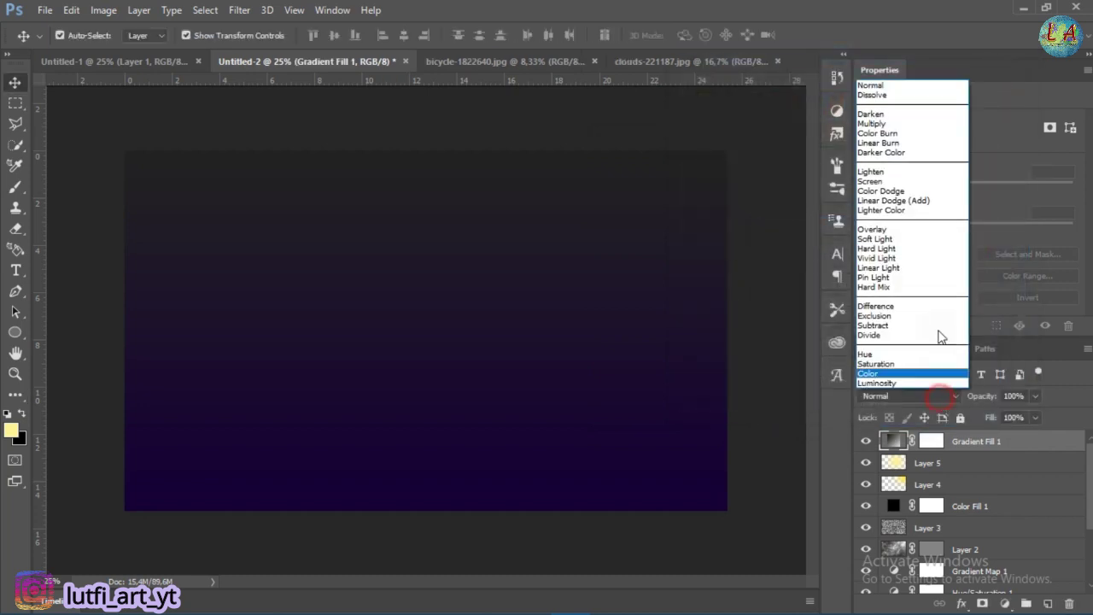
Blend Gradient Fill 1 in Soft Light at 30% opacity
{"action": "left_click", "coordinate": [903, 242]}
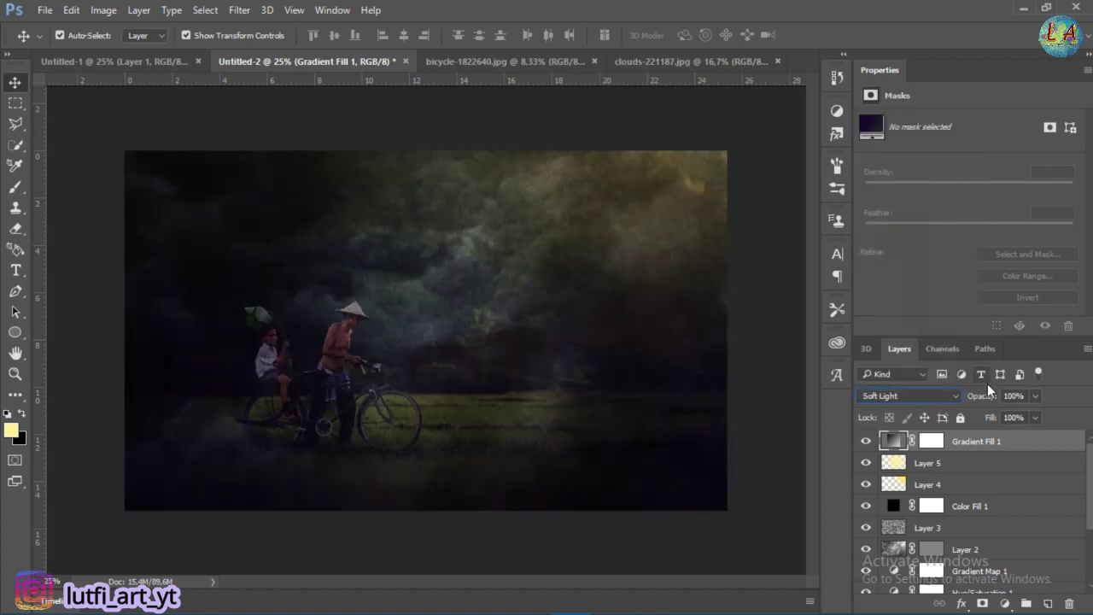
{"action": "left_click_drag", "start_coordinate": [988, 396], "coordinate": [965, 402]}
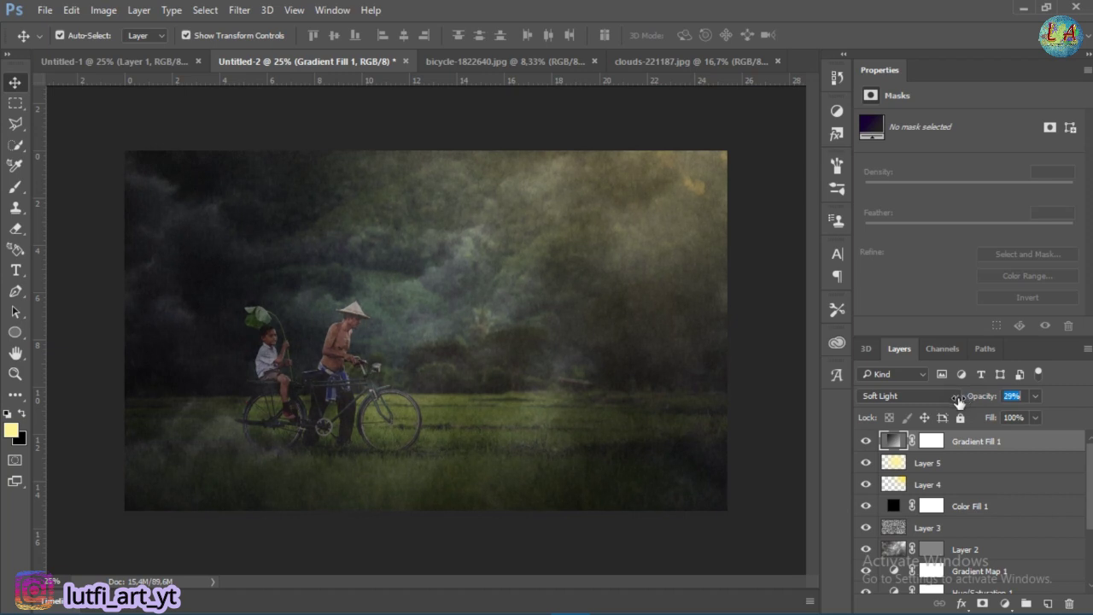
{"action": "left_click", "coordinate": [867, 441]}
Lower Layer 5's opacity to 17% and Layer 4's to about 18%
{"action": "left_click", "coordinate": [952, 463]}
{"action": "left_click_drag", "start_coordinate": [988, 398], "coordinate": [985, 398]}
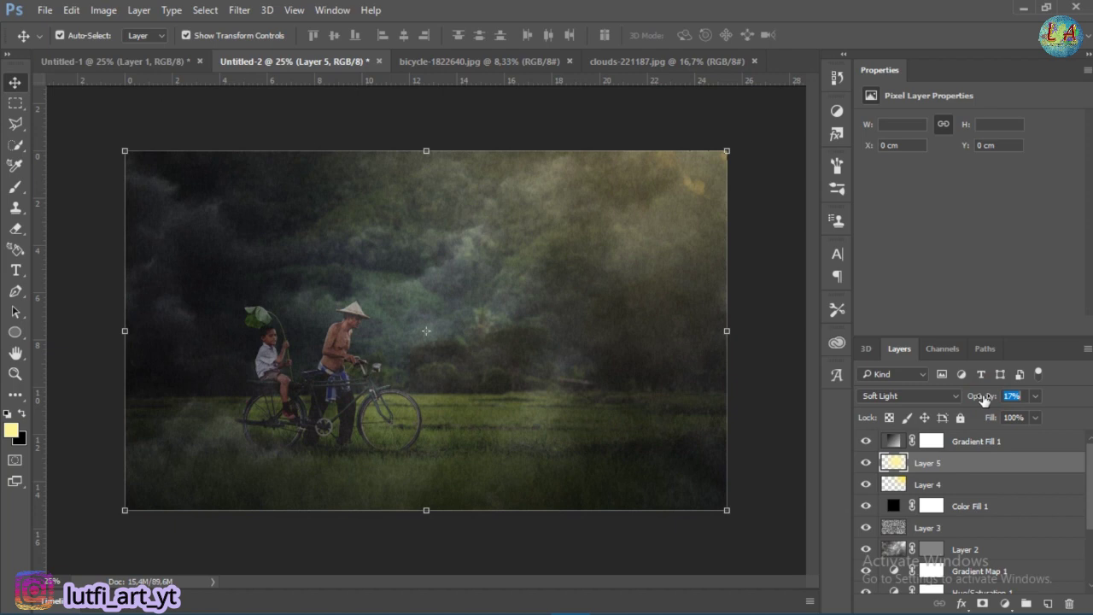
{"action": "left_click", "coordinate": [964, 484]}
{"action": "left_click_drag", "start_coordinate": [981, 398], "coordinate": [984, 401]}
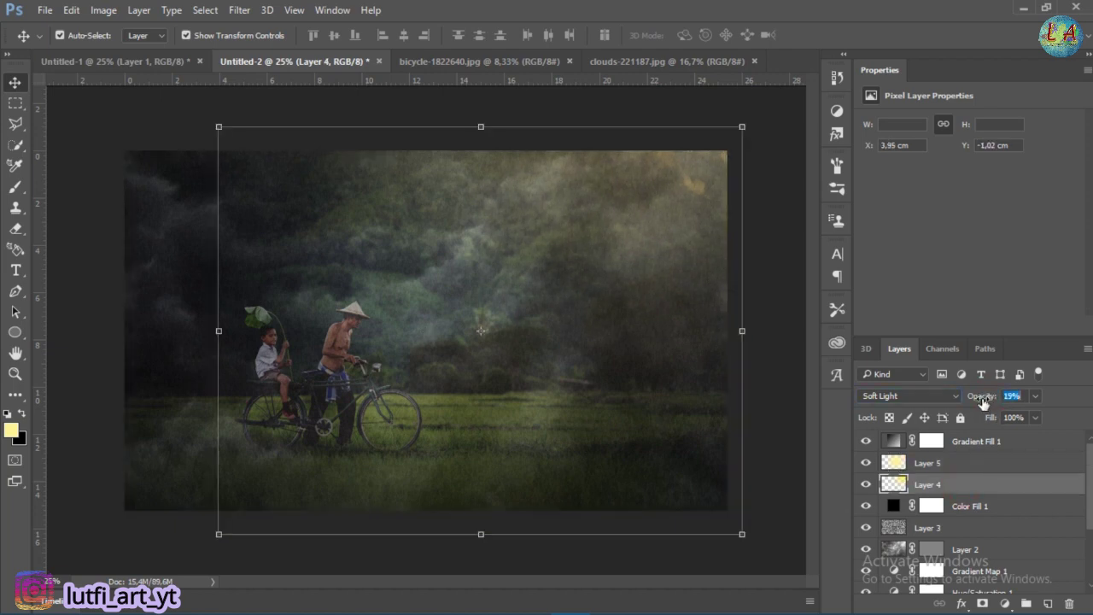
{"action": "key", "text": "Return"}
{"action": "left_click_drag", "start_coordinate": [987, 403], "coordinate": [987, 399]}
{"action": "left_click", "coordinate": [867, 484]}
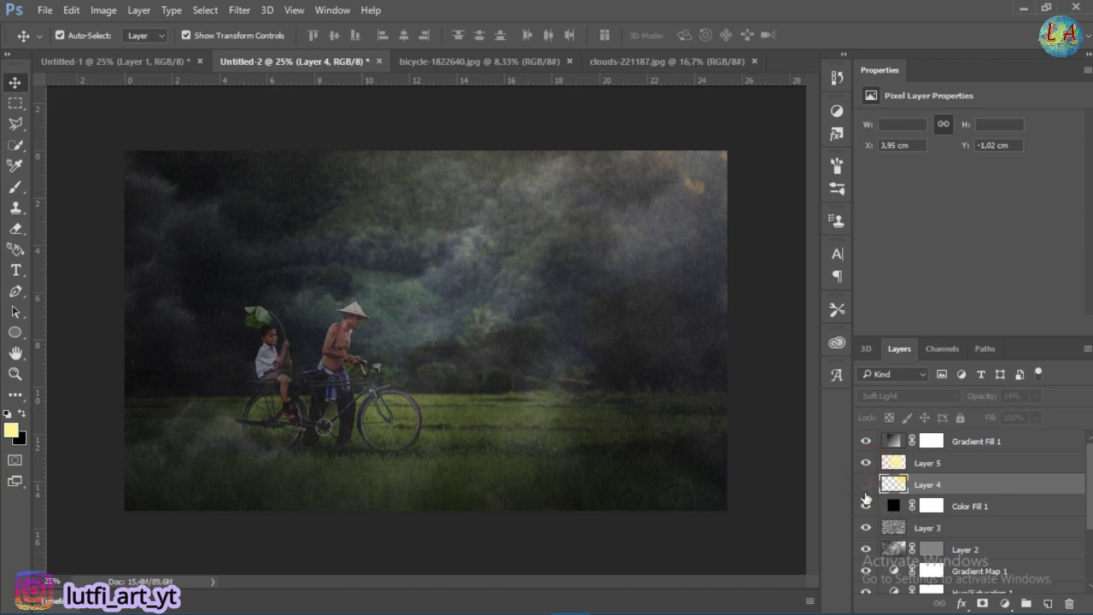
{"action": "left_click", "coordinate": [867, 484]}
{"action": "left_click", "coordinate": [794, 391]}
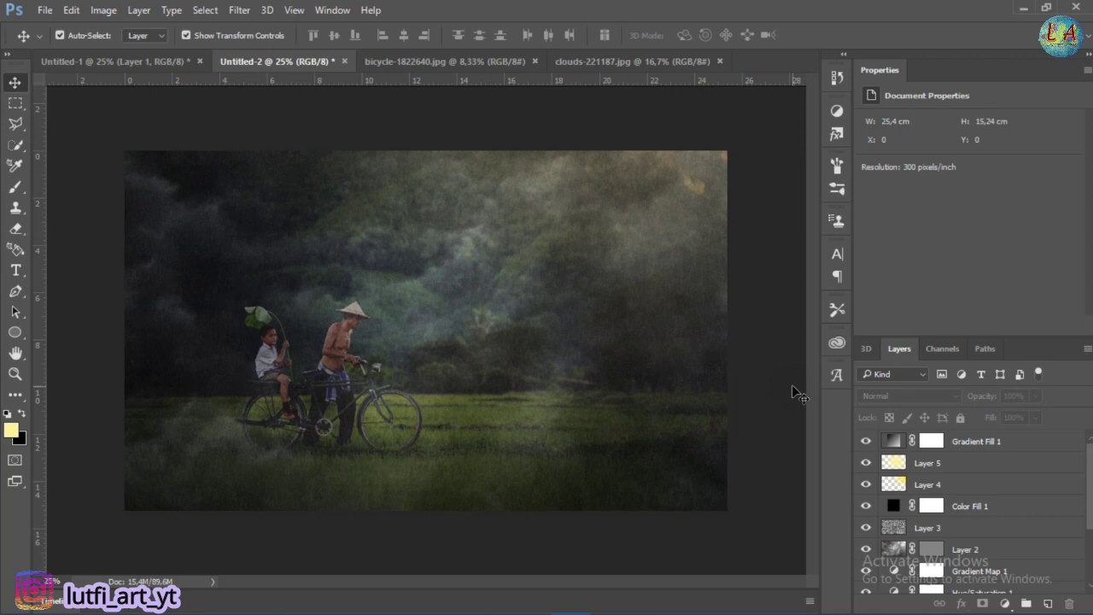
{"action": "left_click", "coordinate": [949, 445]}
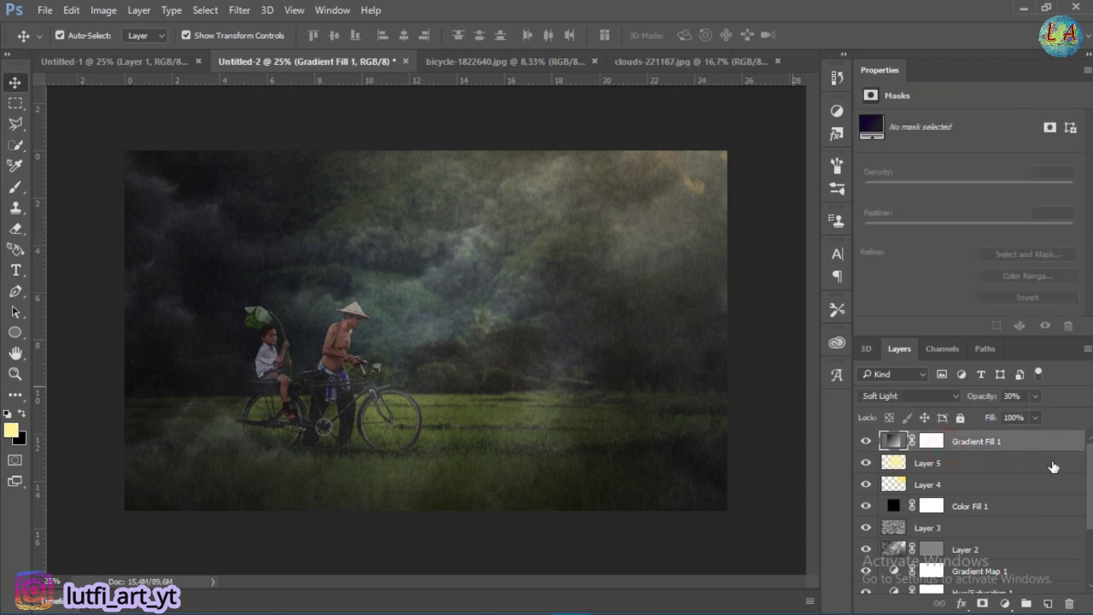
Group all layers from Gradient Fill 1 down to Curves 1 into Group 1
{"action": "left_click", "coordinate": [1008, 464], "text": "shift"}
{"action": "left_click", "coordinate": [991, 504], "text": "shift"}
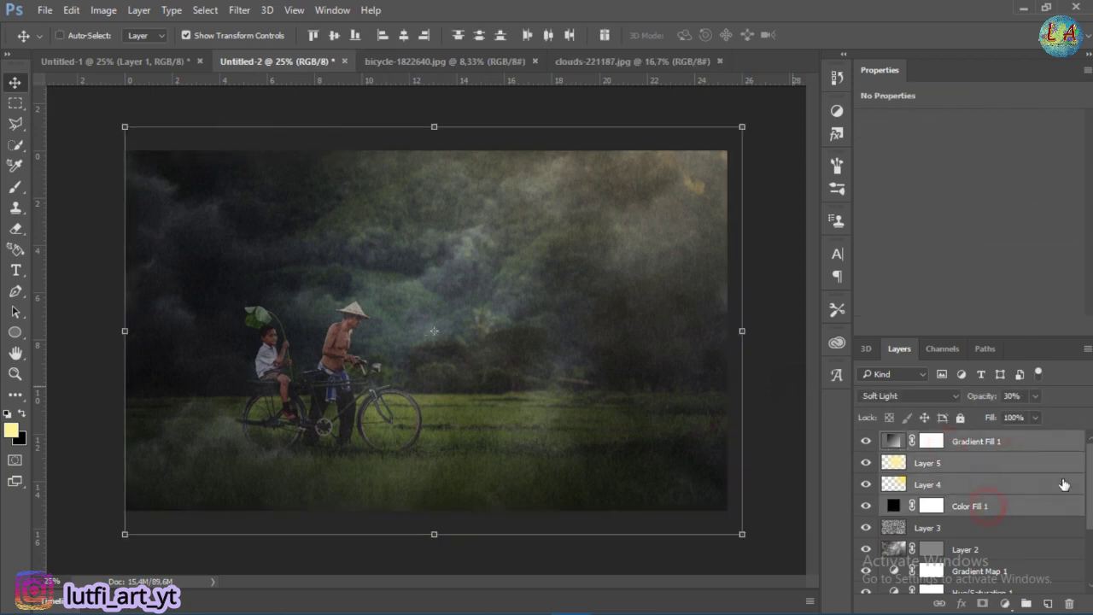
{"action": "scroll", "coordinate": [1085, 466], "scroll_direction": "down", "scroll_amount": 2}
{"action": "scroll", "coordinate": [1083, 462], "scroll_direction": "down", "scroll_amount": 1}
{"action": "left_click", "coordinate": [988, 456], "text": "ctrl"}
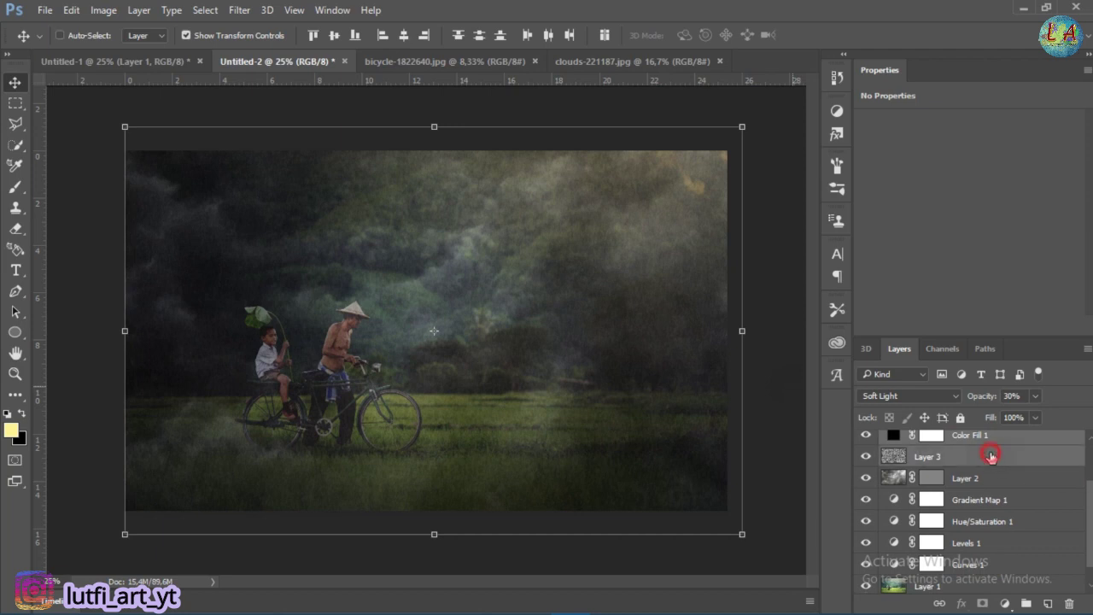
{"action": "left_click", "coordinate": [987, 478], "text": "ctrl"}
{"action": "left_click", "coordinate": [984, 501], "text": "ctrl"}
{"action": "scroll", "coordinate": [1083, 497], "scroll_direction": "down", "scroll_amount": 1}
{"action": "left_click", "coordinate": [997, 500], "text": "ctrl"}
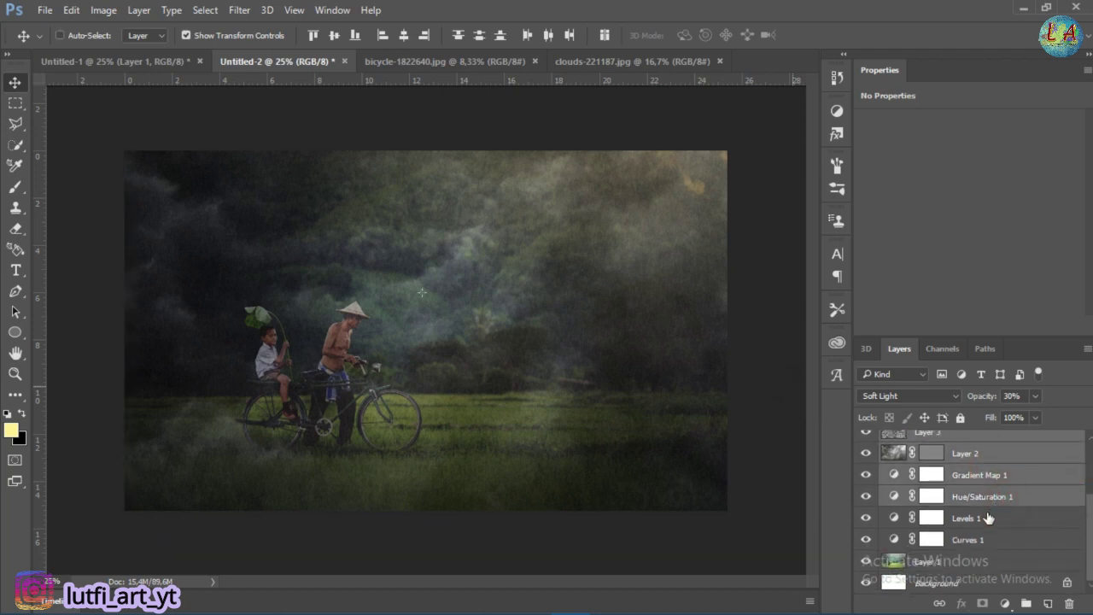
{"action": "left_click", "coordinate": [984, 517], "text": "ctrl"}
{"action": "left_click", "coordinate": [989, 544], "text": "ctrl"}
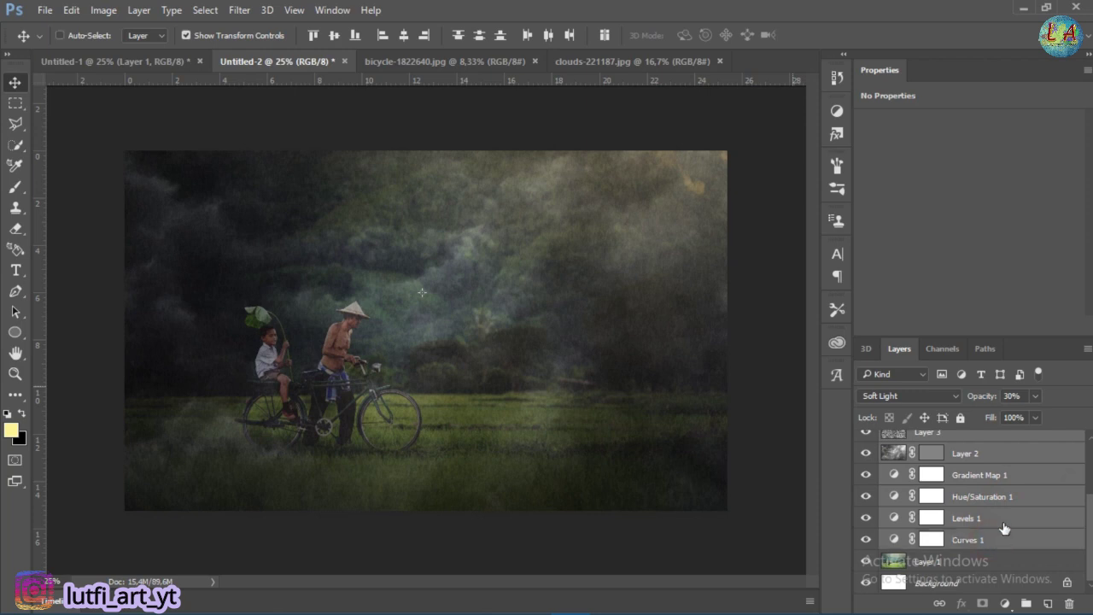
{"action": "key", "text": "ctrl+g"}
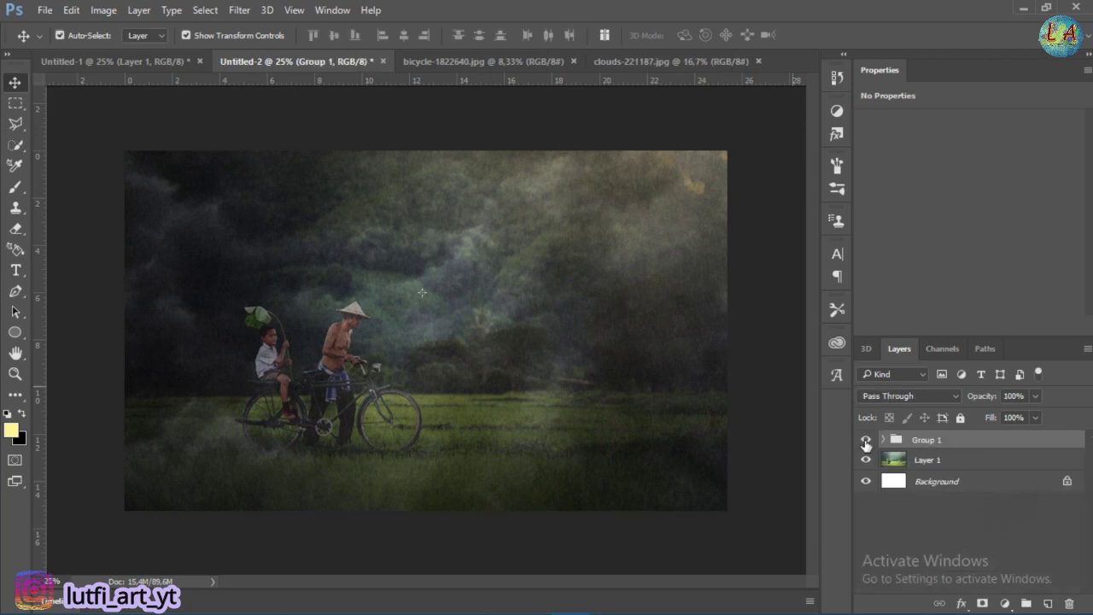
{"action": "left_click", "coordinate": [865, 440]}
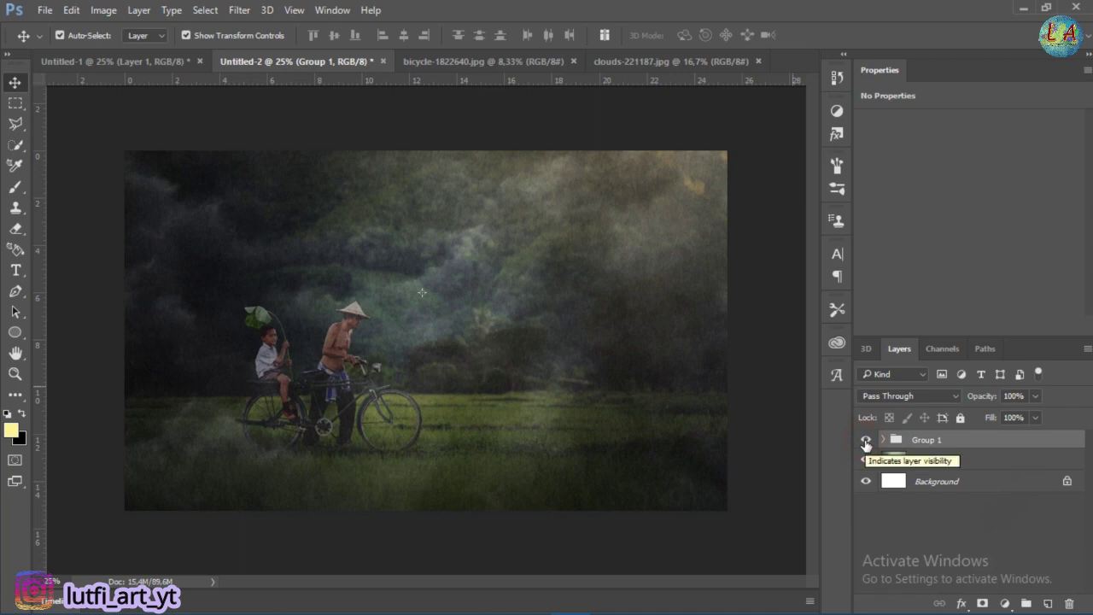
{"action": "left_click", "coordinate": [865, 442]}
{"action": "left_click", "coordinate": [866, 441]}
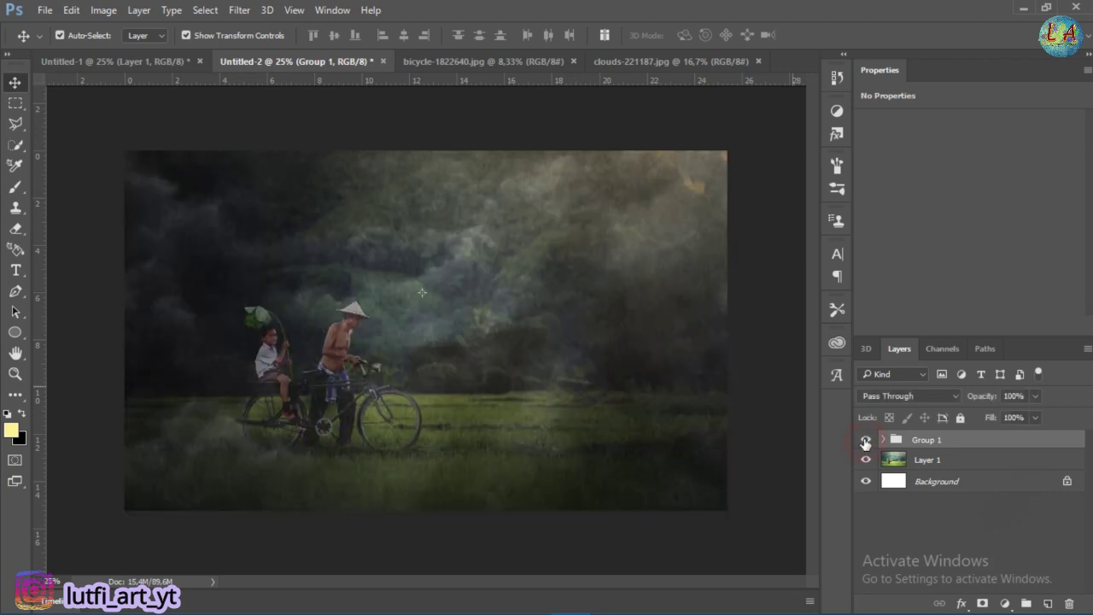
Set the texture Layer 3's fill to 26% inside Group 1
{"action": "left_click", "coordinate": [885, 441]}
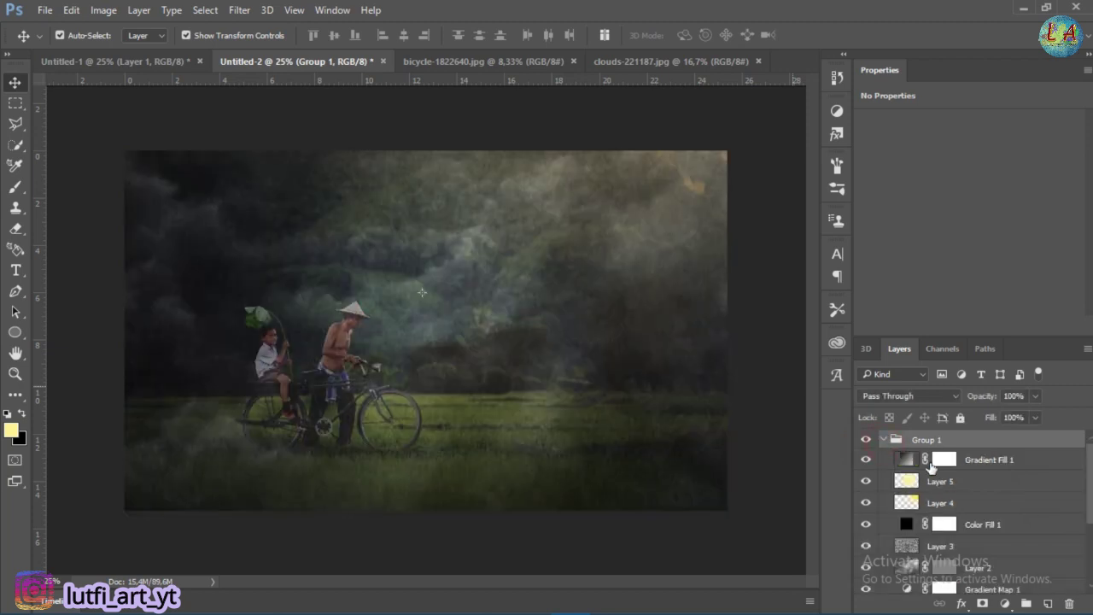
{"action": "scroll", "coordinate": [952, 491], "scroll_direction": "down", "scroll_amount": 1}
{"action": "scroll", "coordinate": [955, 494], "scroll_direction": "down", "scroll_amount": 2}
{"action": "left_click", "coordinate": [955, 492]}
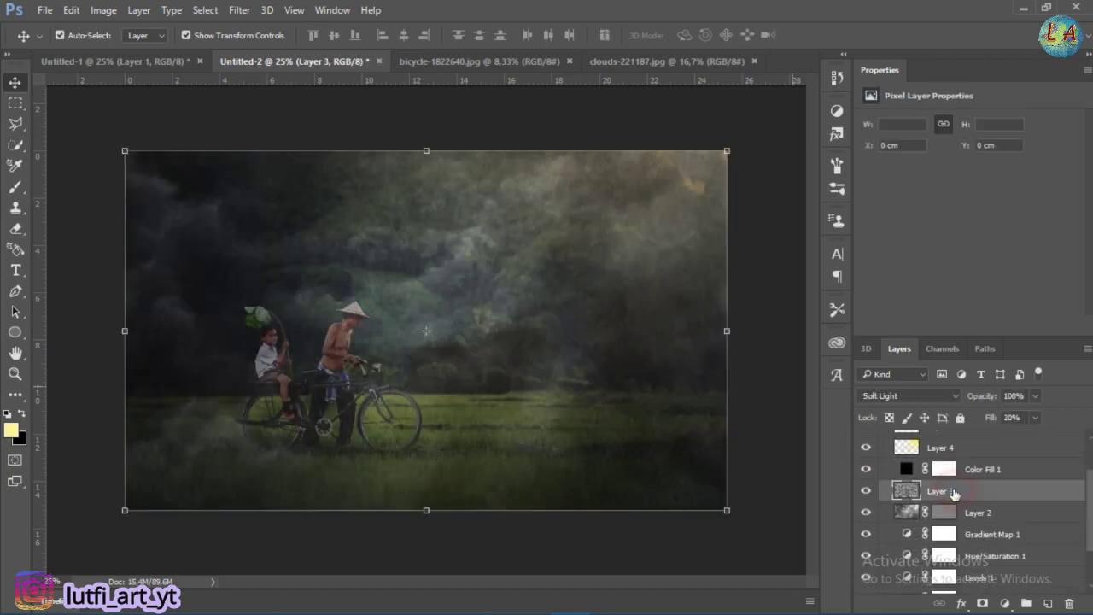
{"action": "left_click_drag", "start_coordinate": [991, 422], "coordinate": [997, 422]}
{"action": "left_click_drag", "start_coordinate": [1007, 418], "coordinate": [994, 423]}
{"action": "key", "text": "Return"}
{"action": "left_click_drag", "start_coordinate": [1087, 489], "coordinate": [1086, 464]}
{"action": "left_click", "coordinate": [889, 442]}
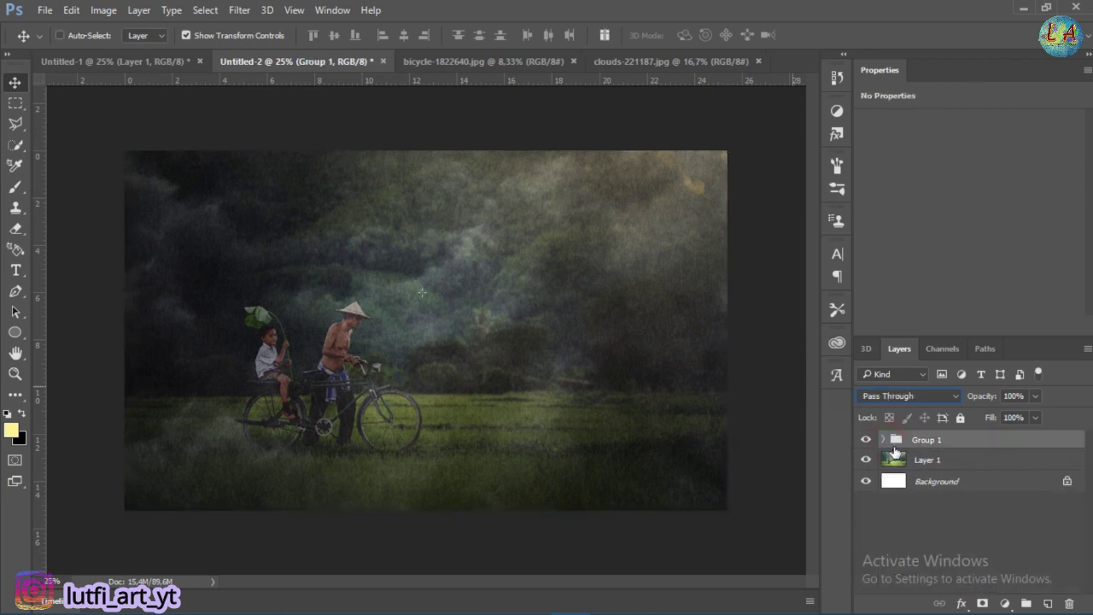
Stamp visible layers into Layer 6, apply a 3 px High Pass, and blend it Soft Light
{"action": "key", "text": "ctrl+shift+alt+e"}
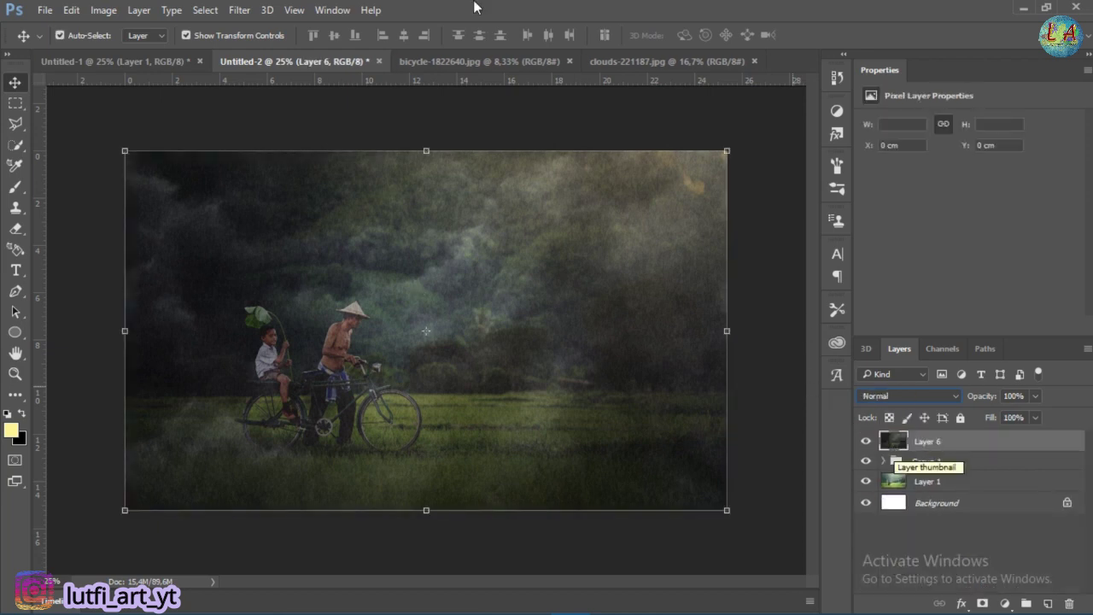
{"action": "left_click", "coordinate": [239, 9]}
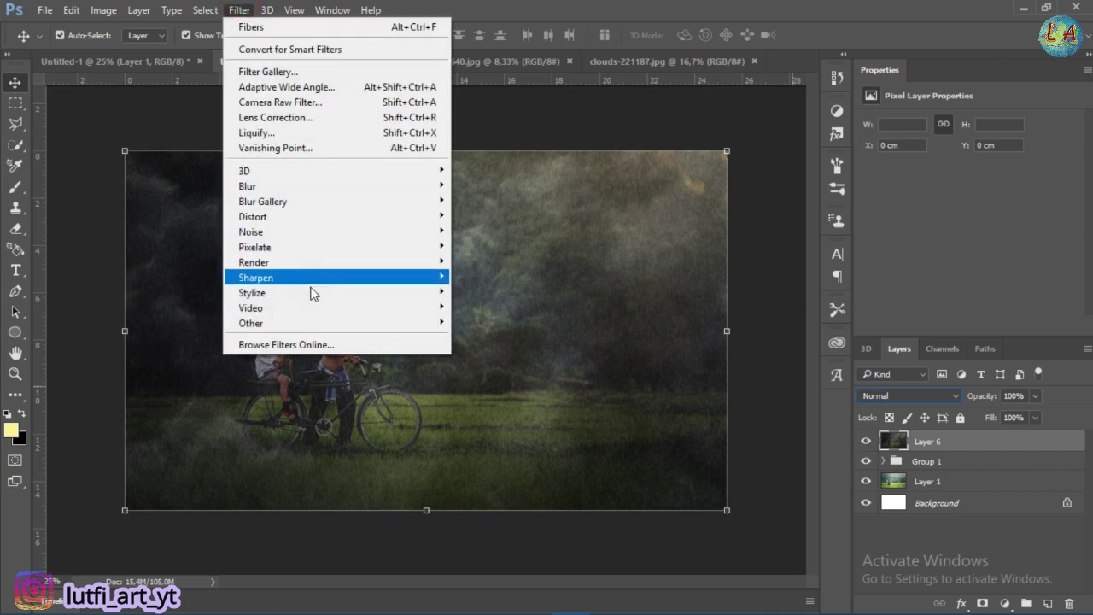
{"action": "mouse_move", "coordinate": [334, 323]}
{"action": "left_click", "coordinate": [487, 337]}
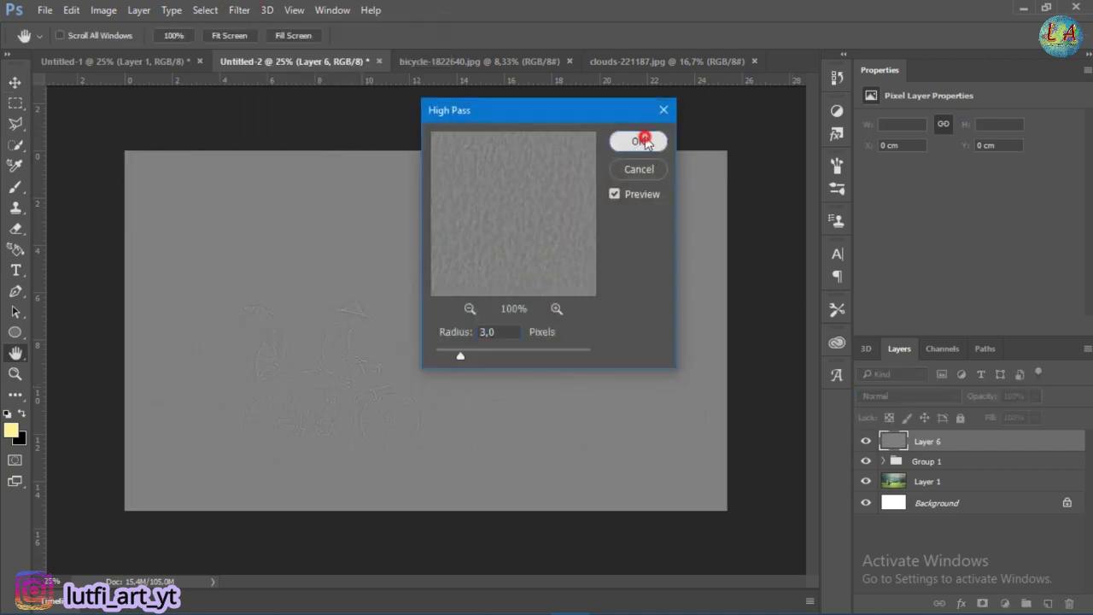
{"action": "left_click", "coordinate": [646, 142]}
{"action": "left_click", "coordinate": [888, 395]}
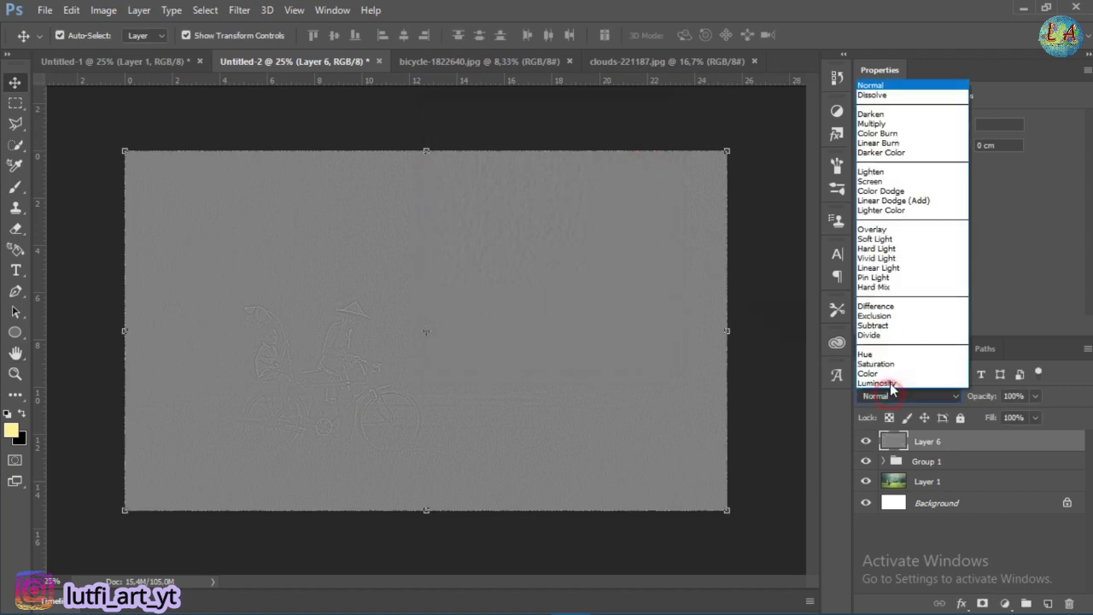
{"action": "left_click", "coordinate": [876, 235]}
{"action": "left_click", "coordinate": [776, 151]}
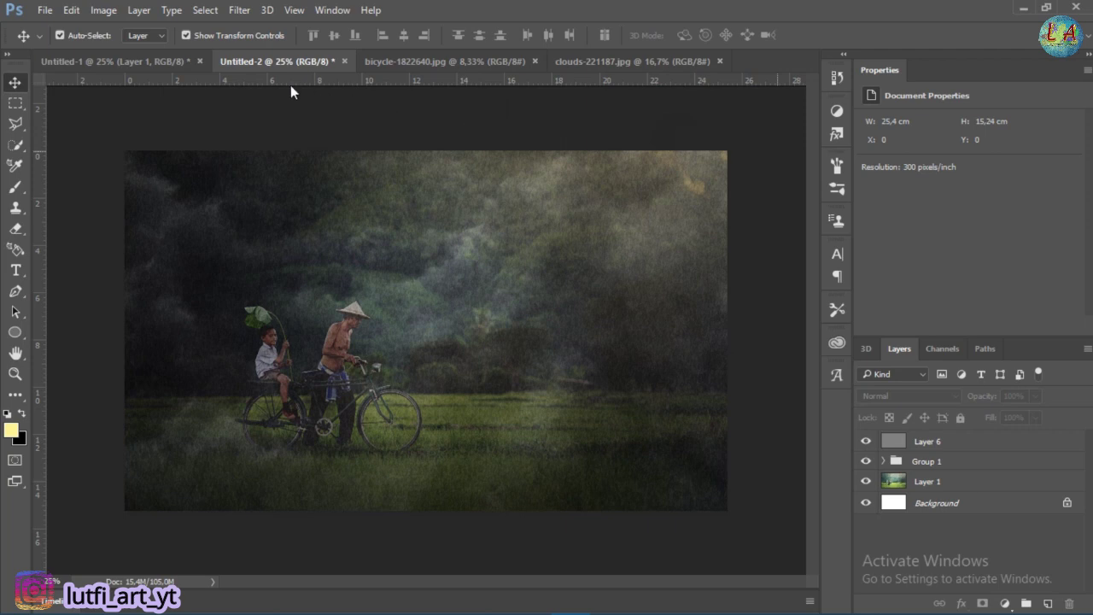